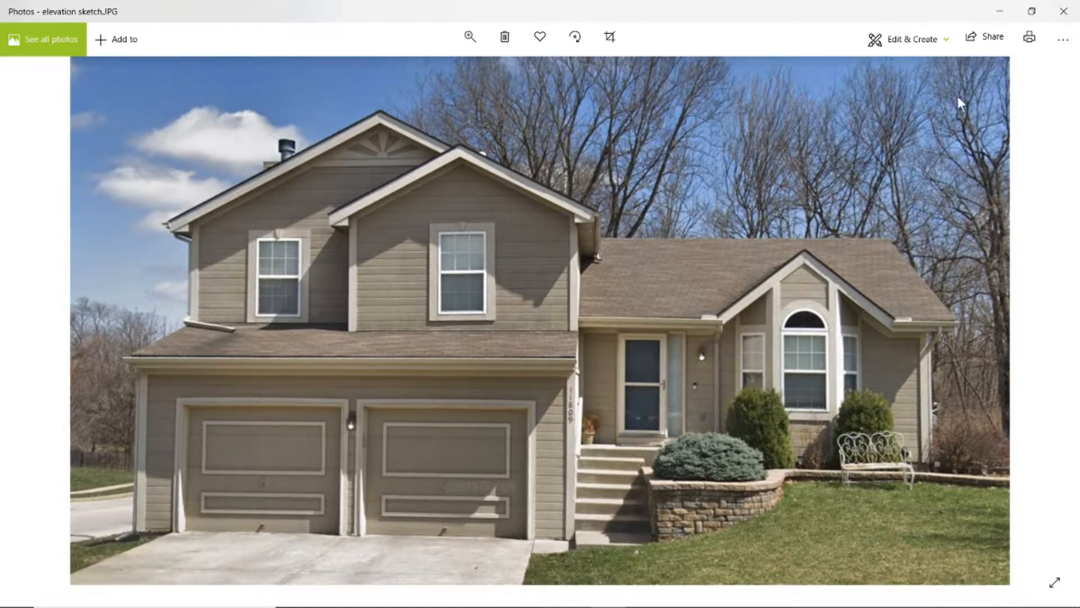
Step: Restore the house photo to a smaller window and place it beside the Xactimate front elevation sketch
left_click(1000, 11)
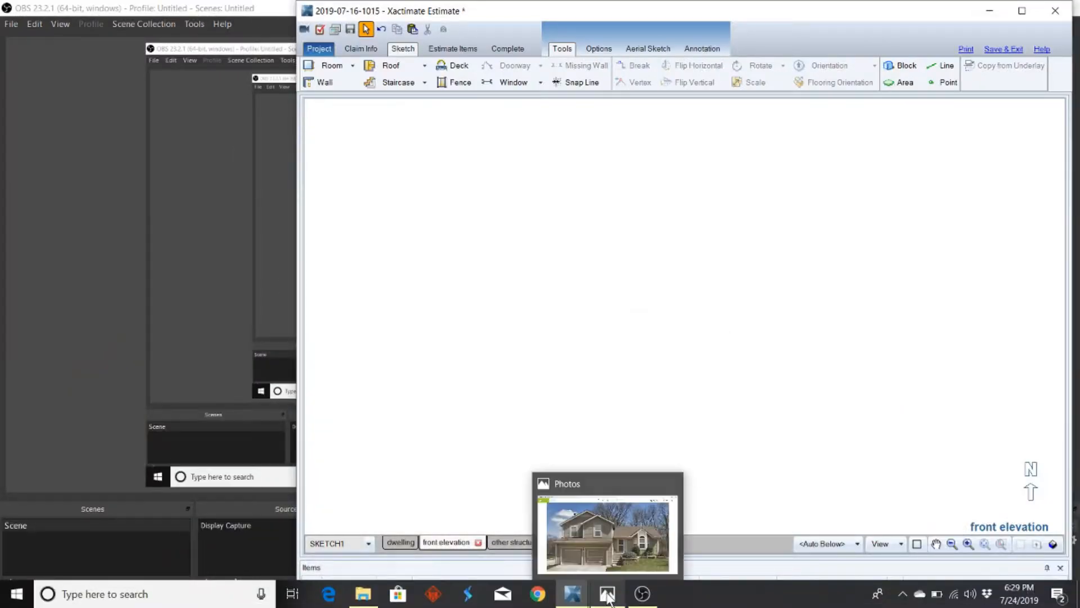
left_click(607, 593)
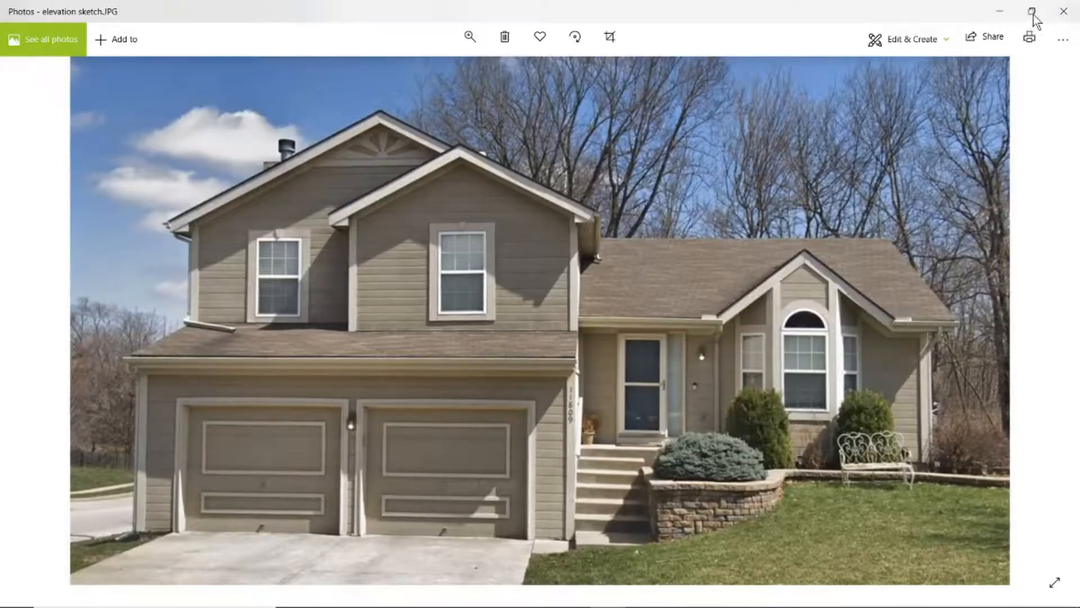
left_click(1034, 15)
mouse_move(215, 14)
left_mouse_down()
mouse_move(205, 17)
mouse_move(214, 15)
left_mouse_up()
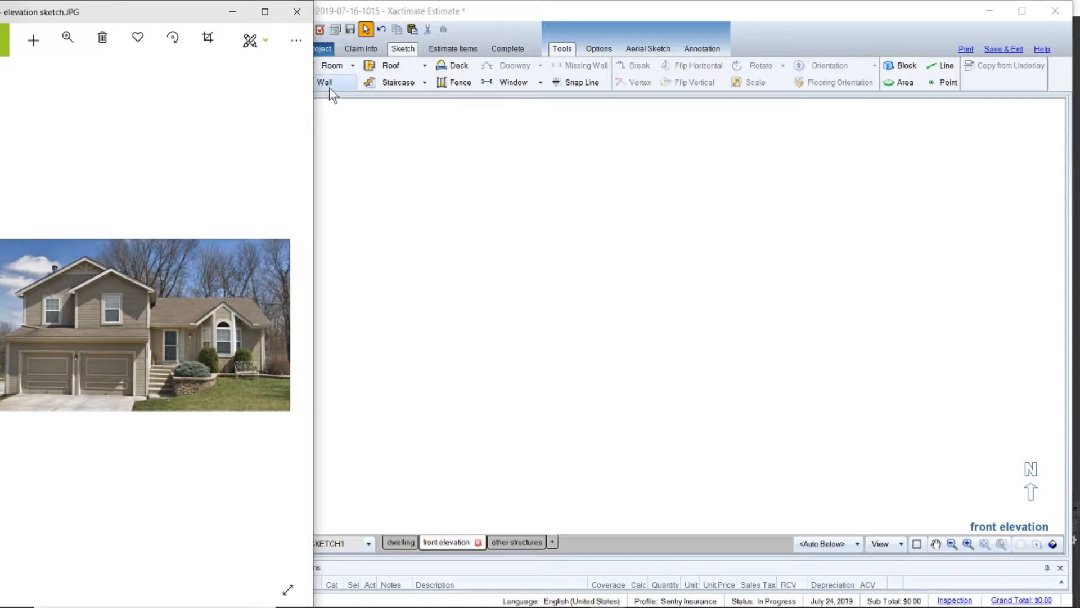
Step: Place a 12' by 12' room on the front elevation level and set its wall thickness to 0"
left_click(328, 66)
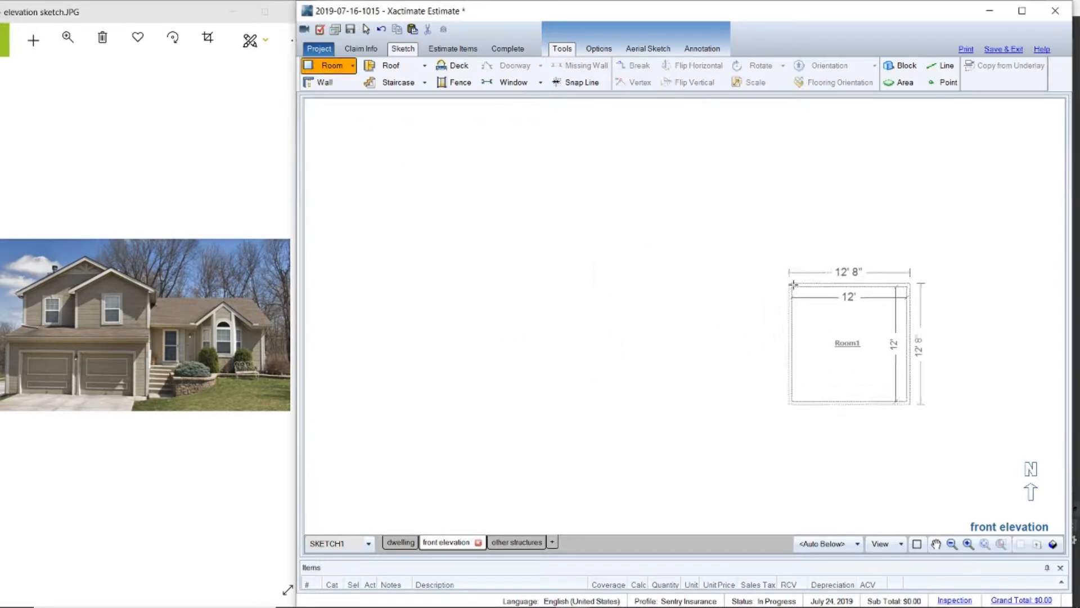
left_click(833, 307)
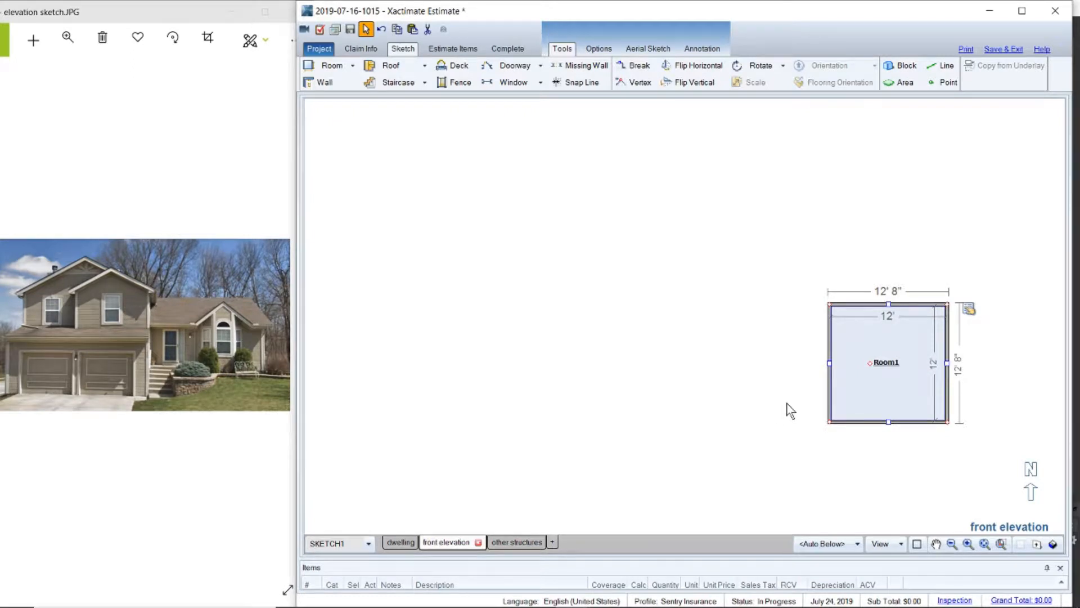
left_click(968, 310)
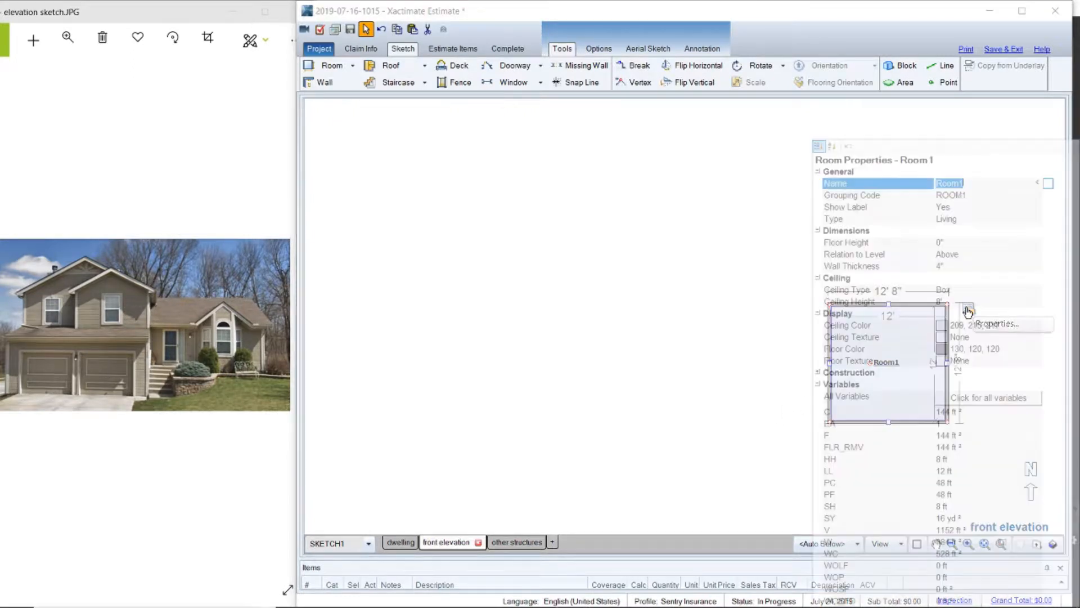
left_click(949, 266)
type("0")
key("Return")
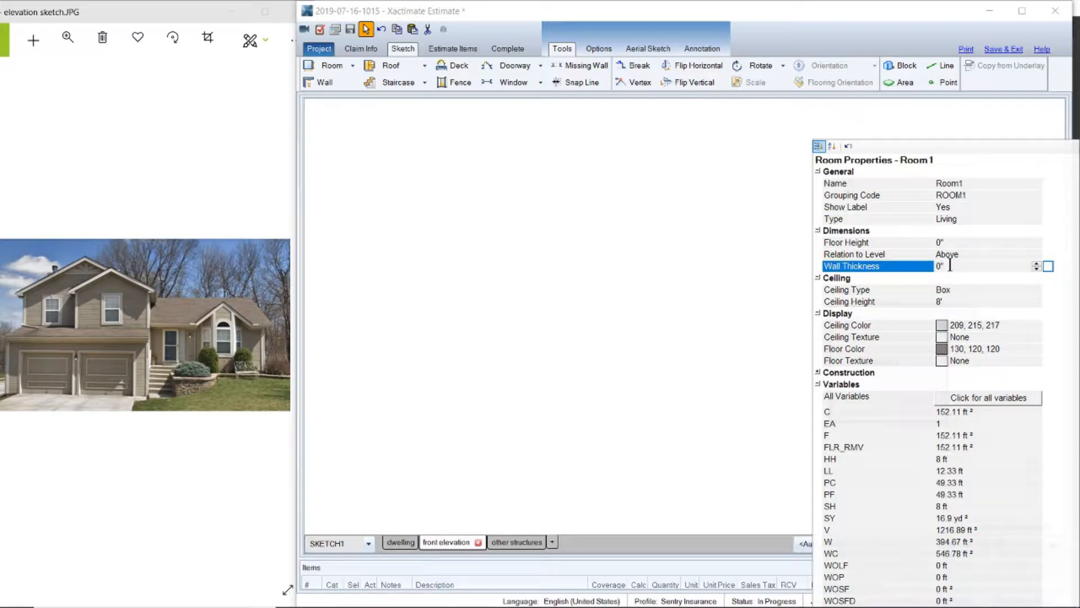
Step: Set the room's ceiling height to 4"
left_click(945, 299)
type("0")
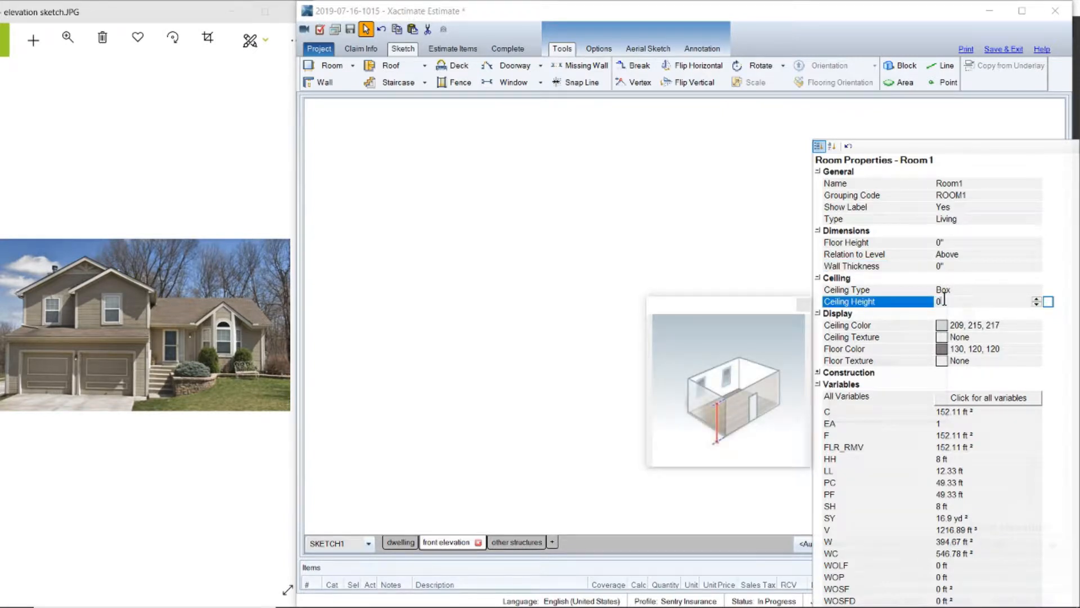
type("4")
key("Return")
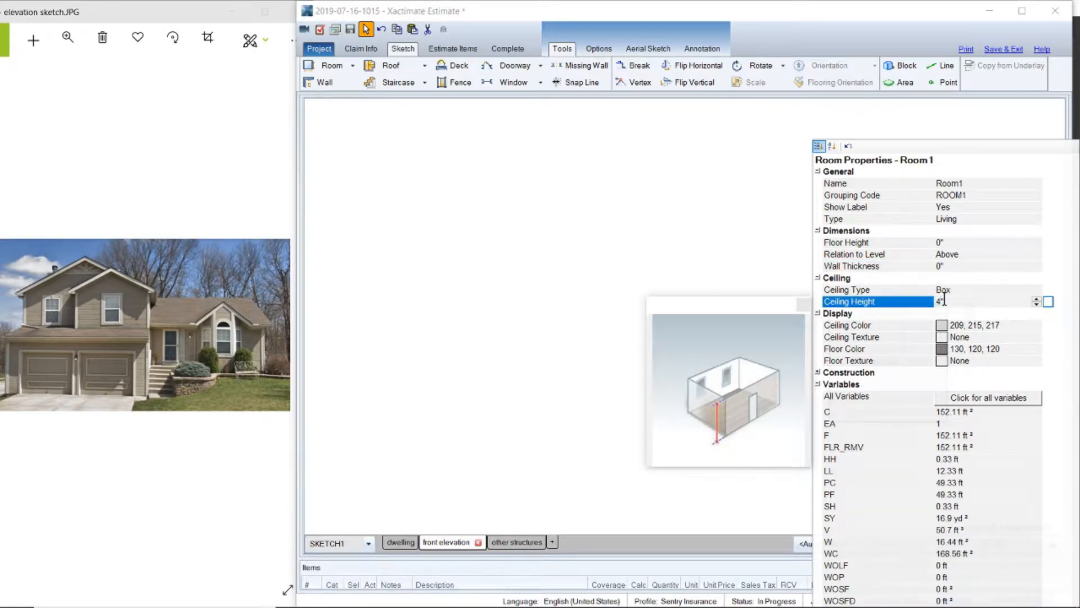
left_click(731, 210)
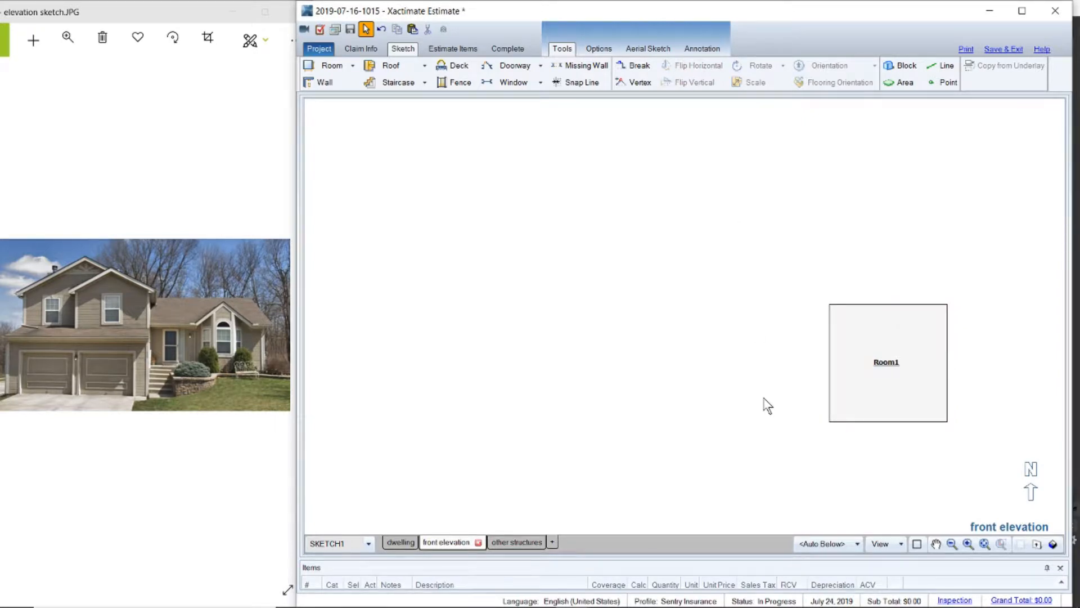
Step: Set the room's width to 3' 4" by moving its east wall
left_click(861, 411)
left_click_drag(947, 363, 932, 363)
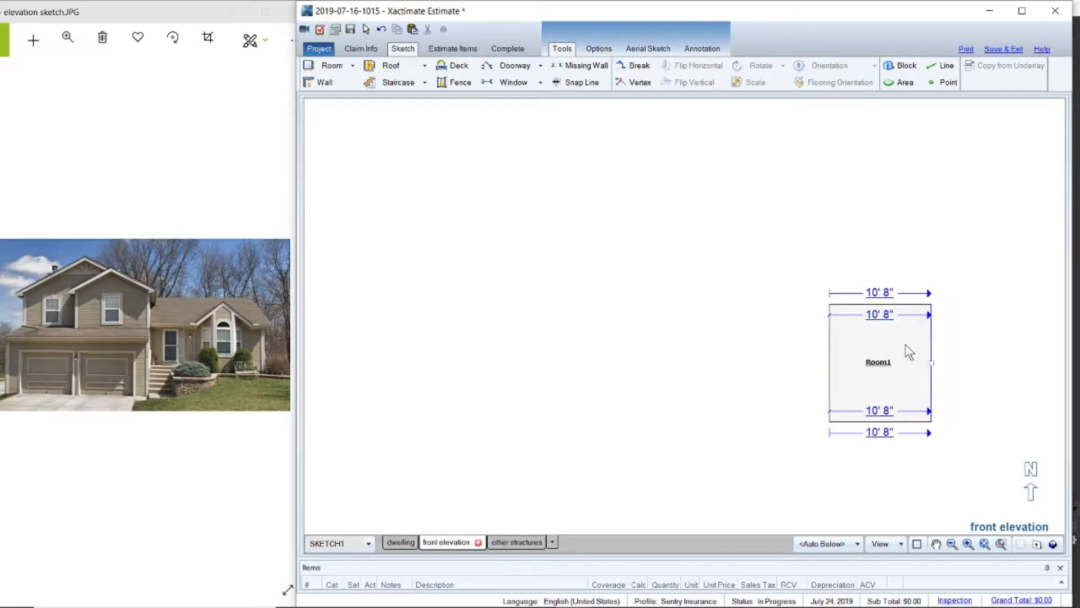
left_click(884, 315)
type("3'")
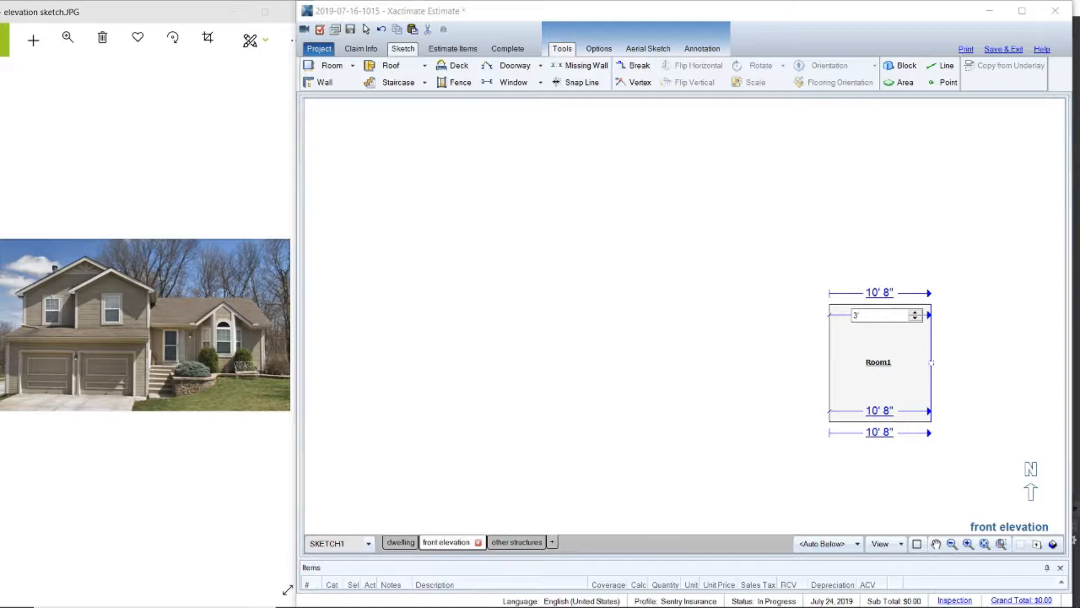
type("4\"")
key("Return")
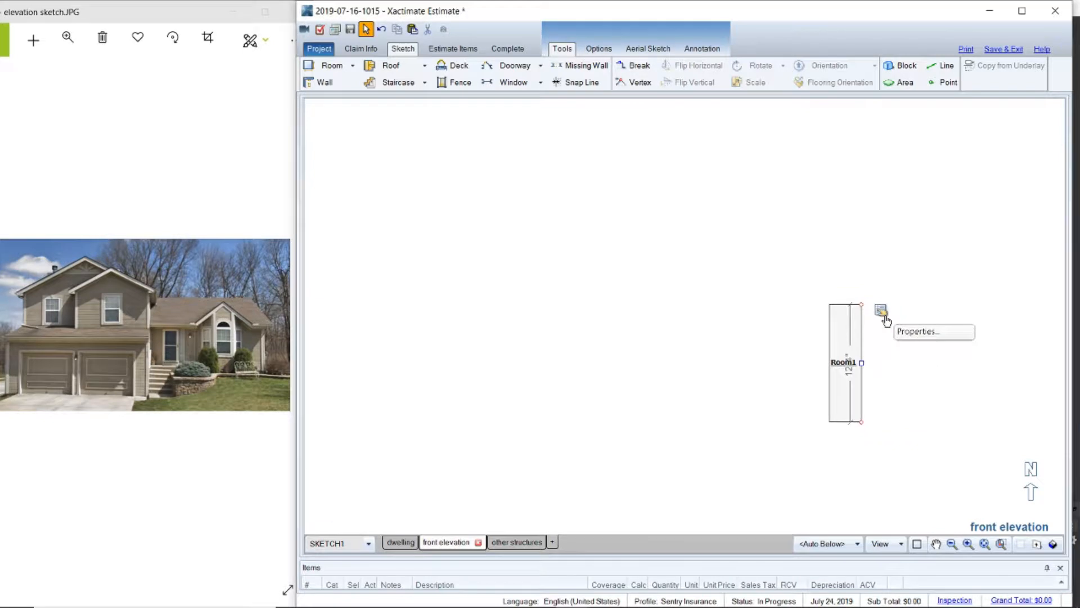
Step: Set the room's length to 9' by lowering its north wall
left_click(848, 363)
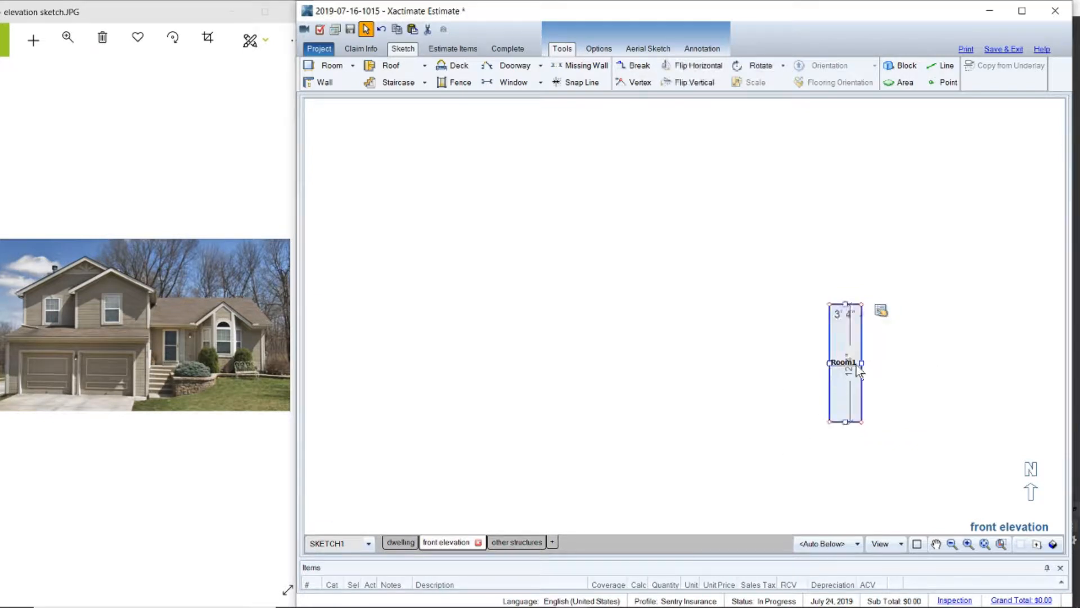
left_click(844, 303)
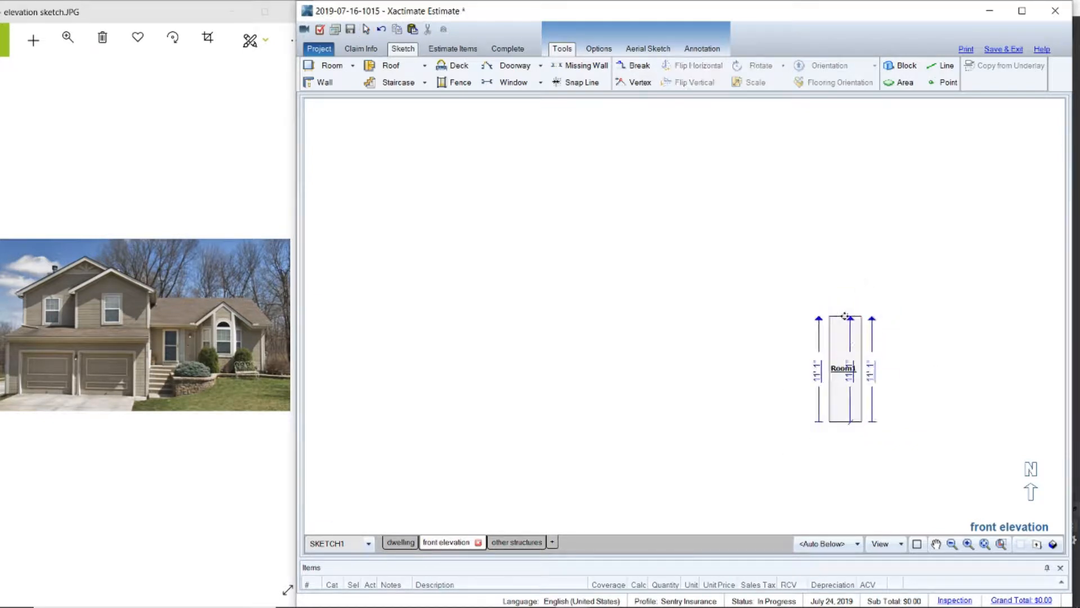
left_click(869, 371)
key("Escape")
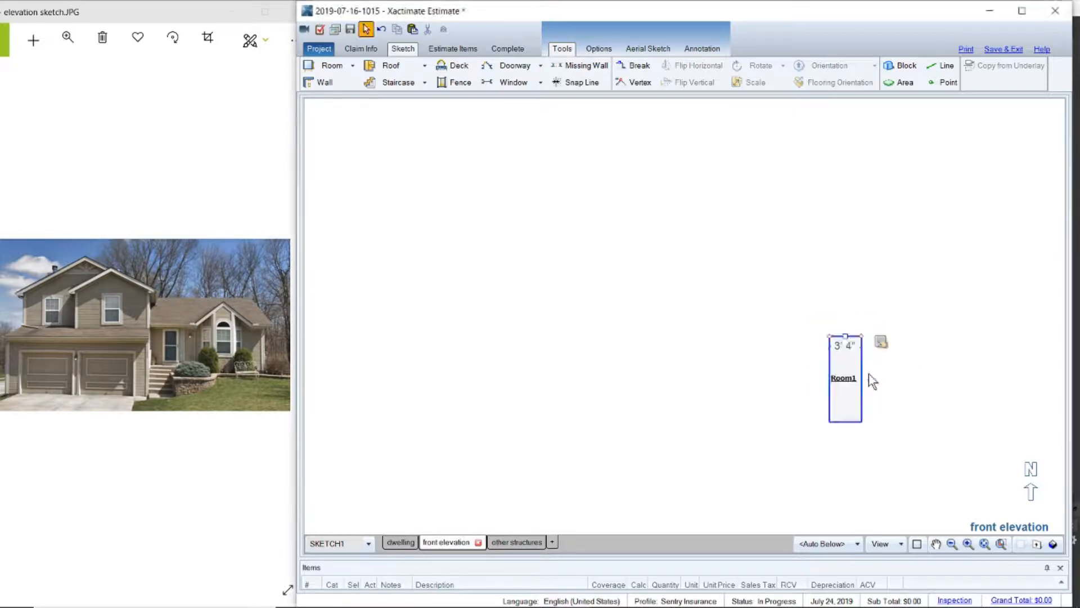
left_click(783, 388)
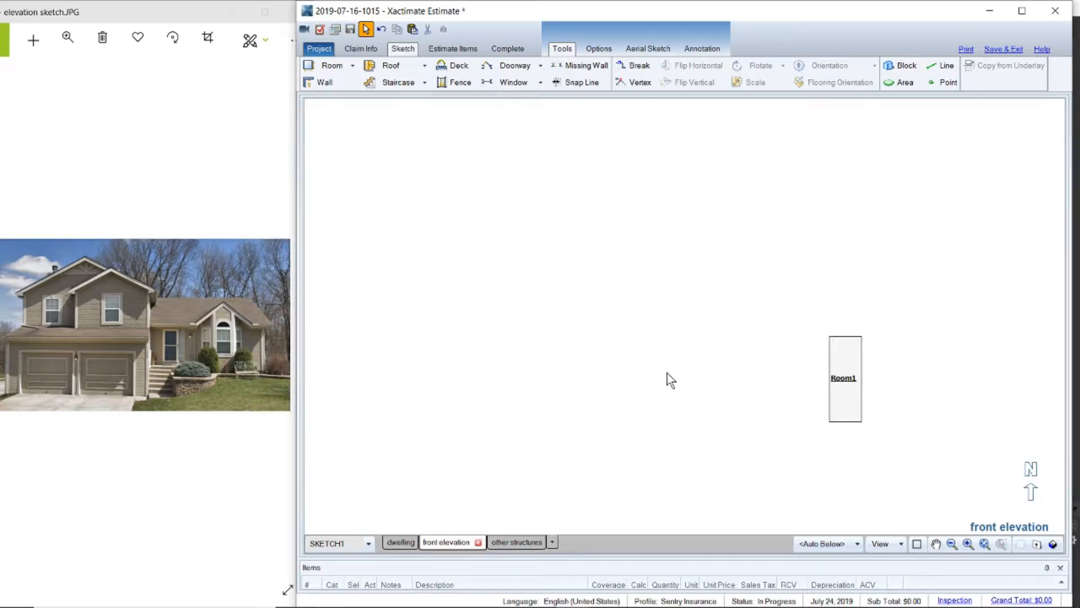
Step: Duplicate Room1 twice, with one copy flush against its west wall and the other farther southwest
left_click(849, 403)
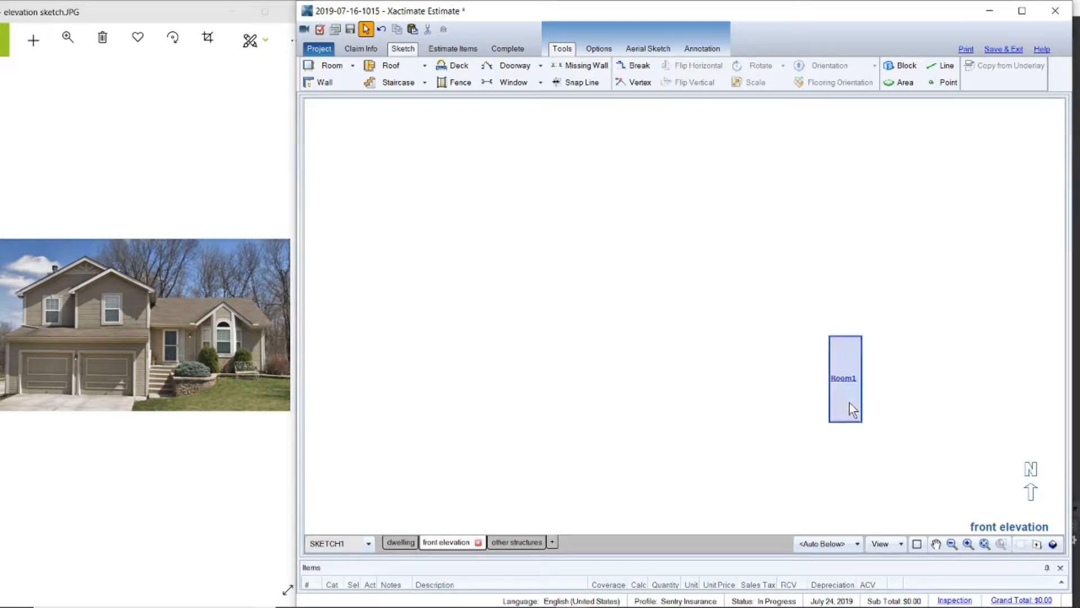
left_click(850, 403)
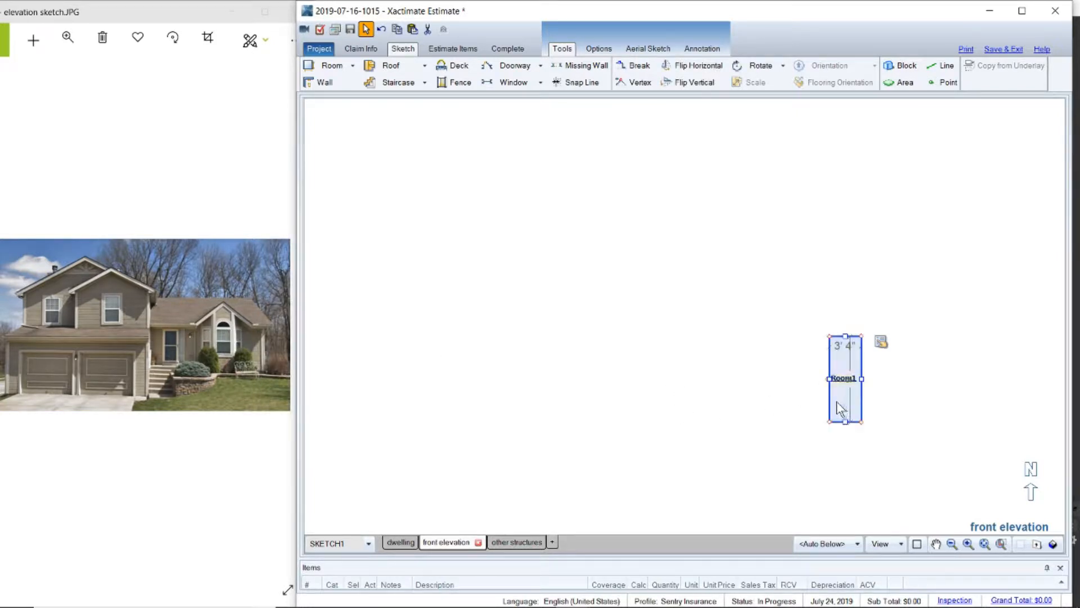
left_click(816, 379)
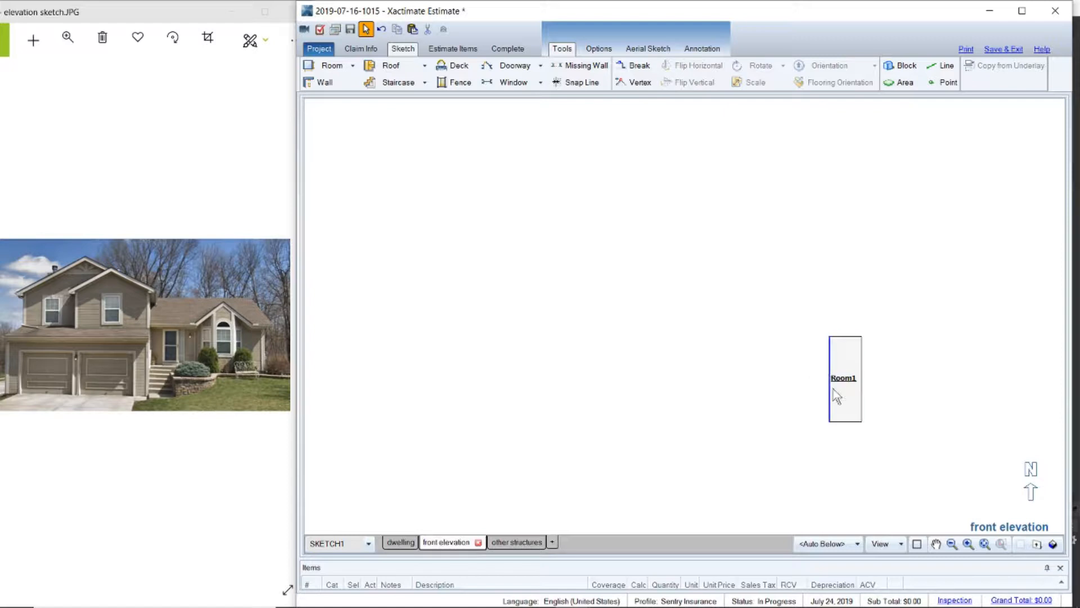
left_click(842, 395)
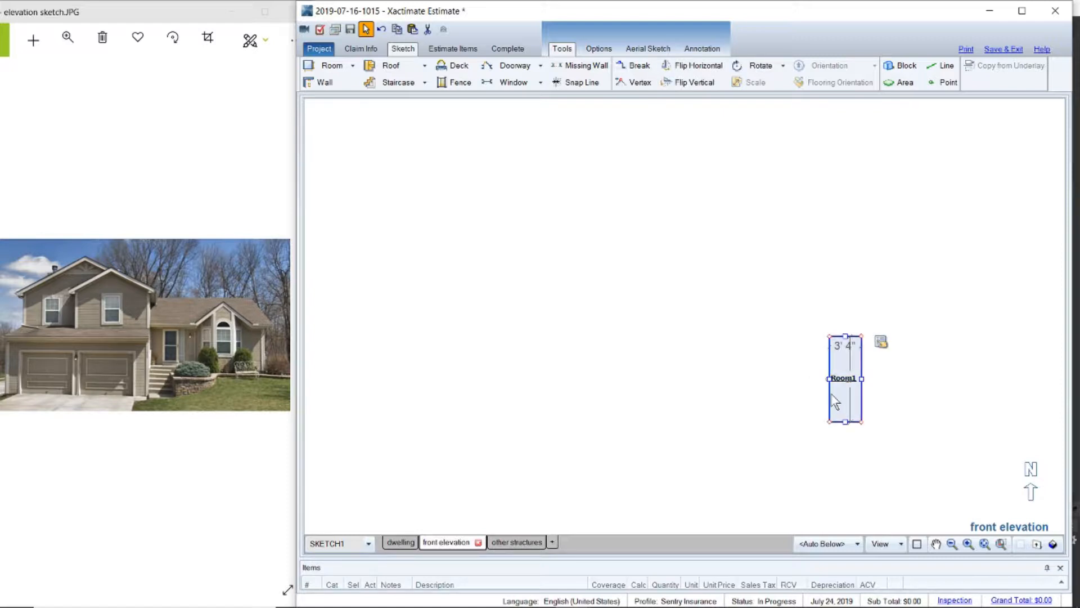
left_click_drag(830, 378, 759, 418)
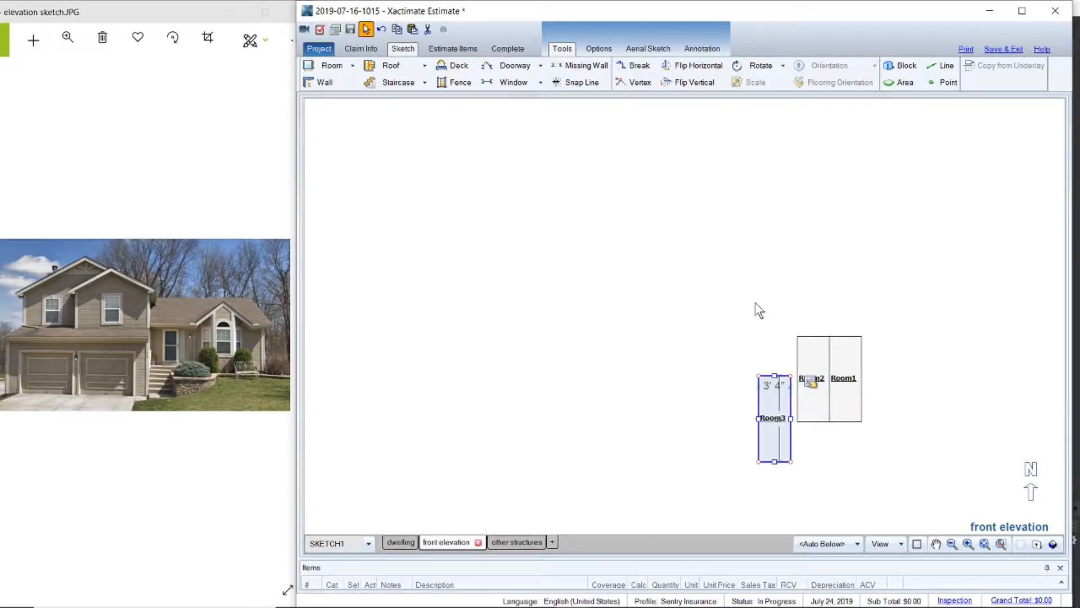
Step: Delete the detached copy Room3
left_click(778, 440)
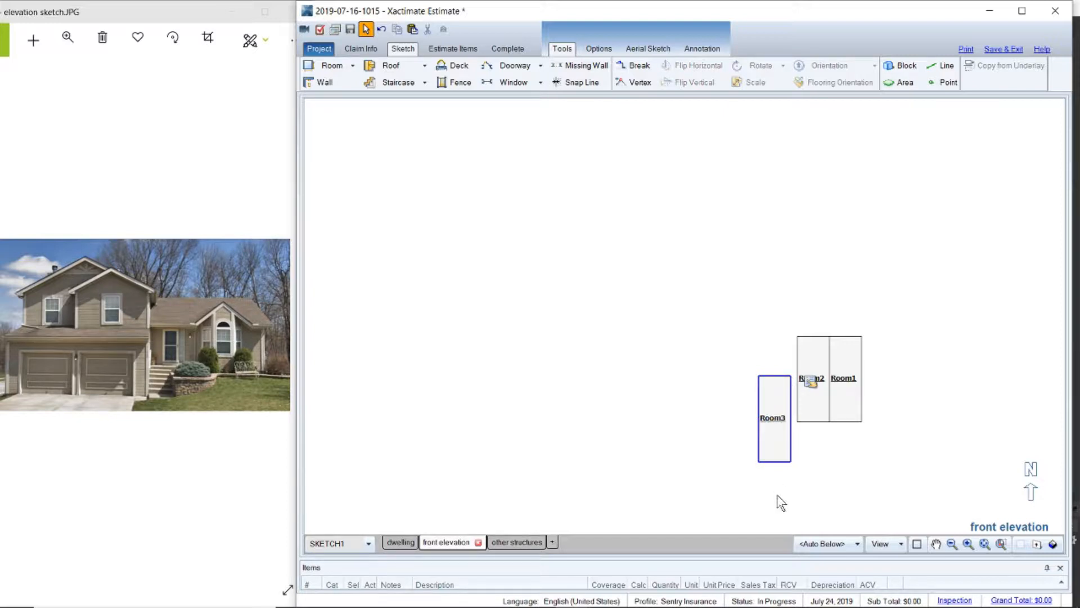
left_click(767, 453)
left_click(766, 452)
left_click(782, 451)
key("Delete")
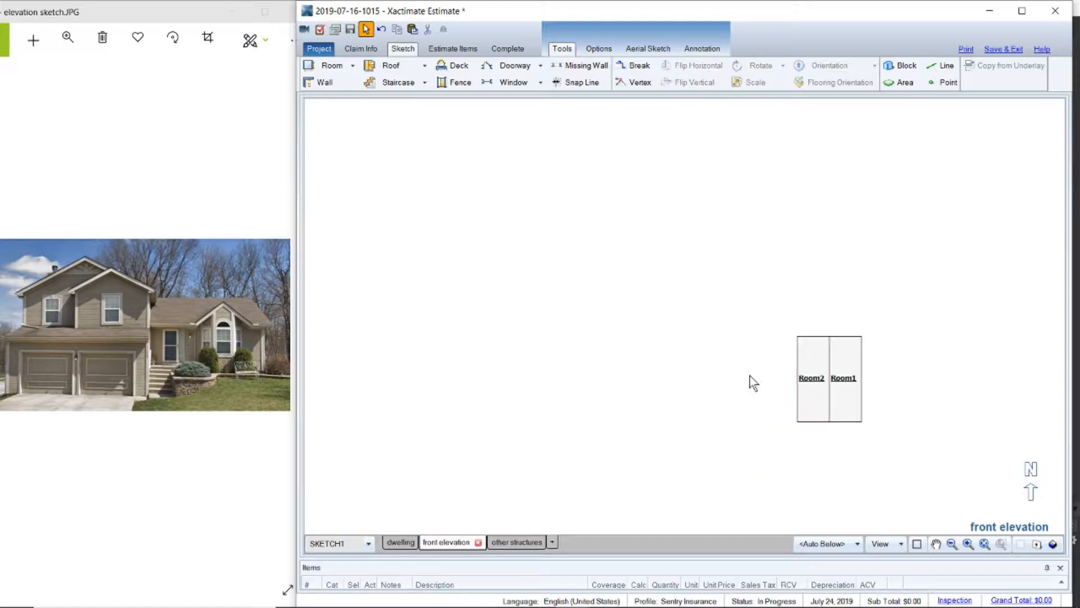
left_click(984, 544)
left_click(951, 544)
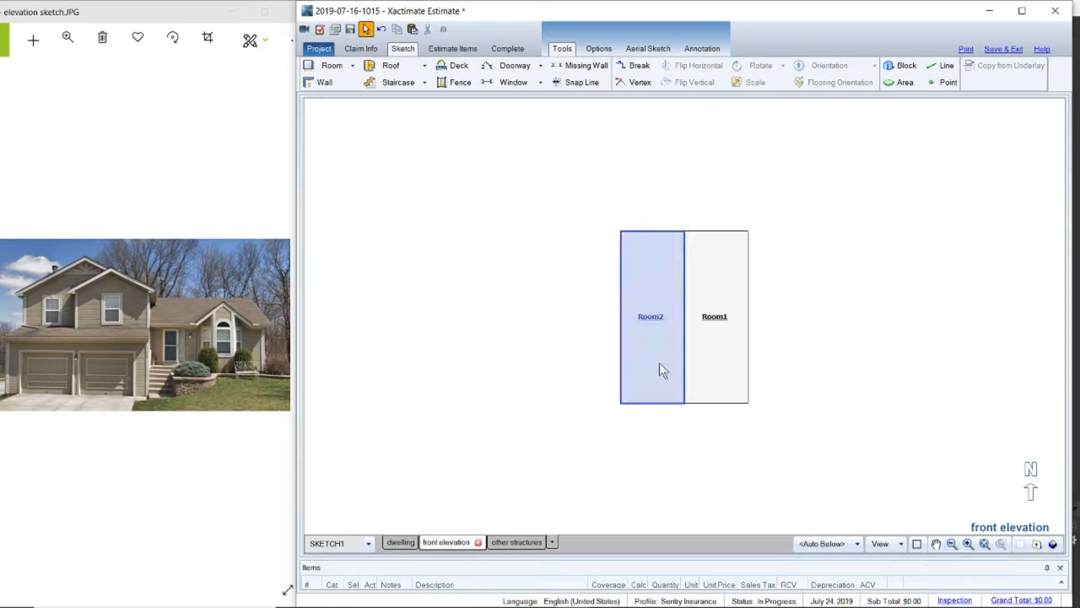
left_click_drag(638, 430, 778, 321)
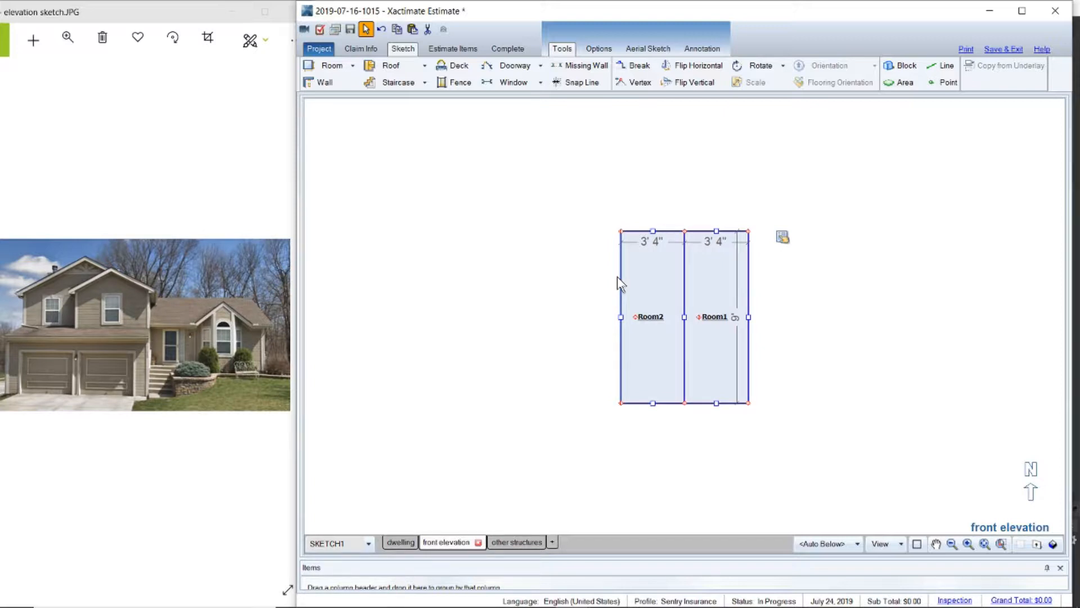
left_click(565, 231)
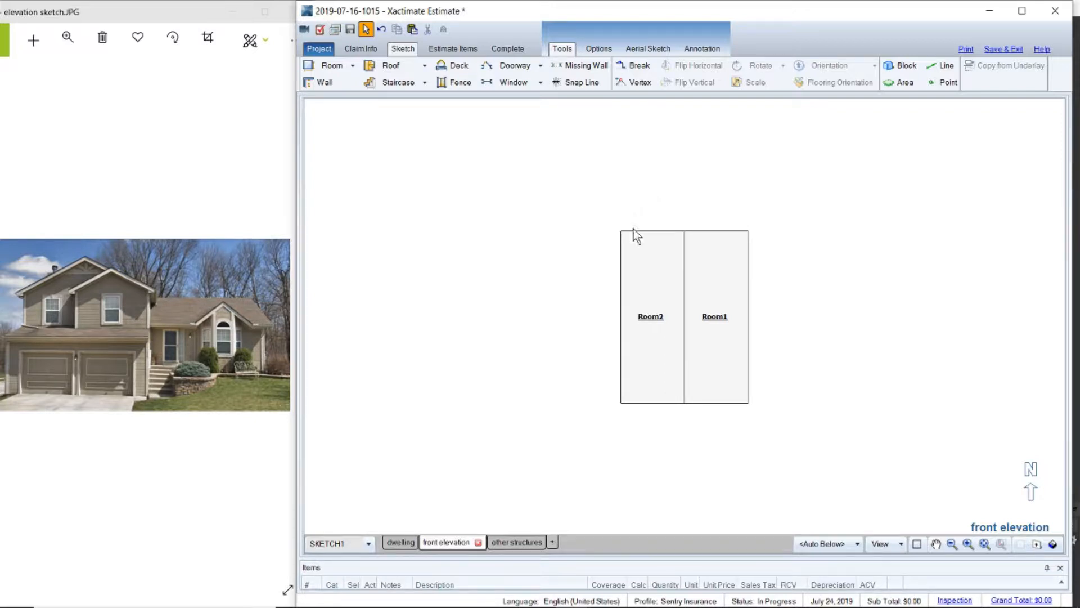
left_click(642, 296)
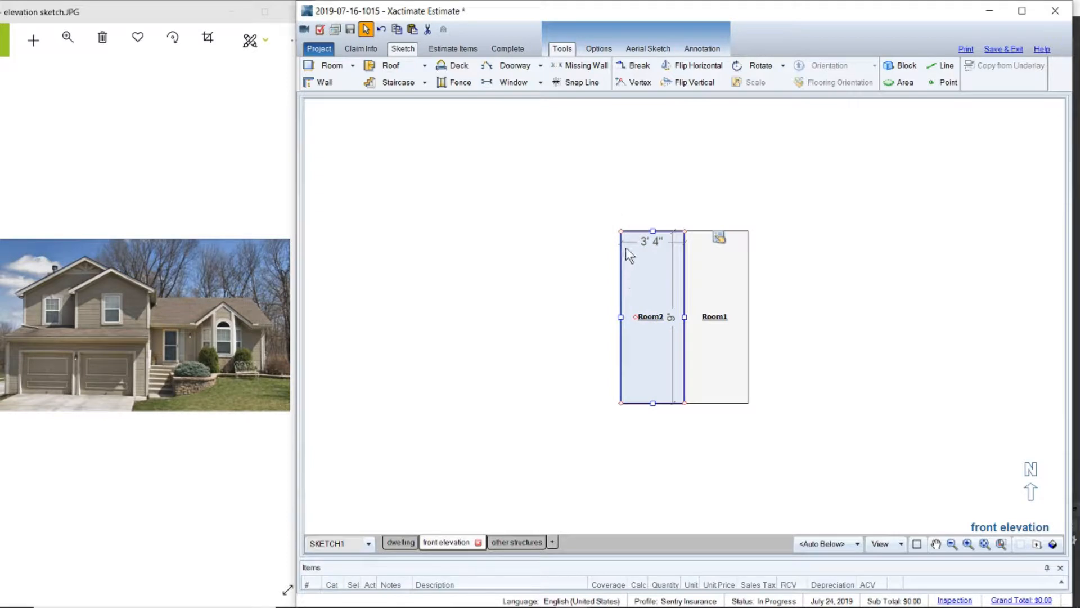
left_click(544, 191)
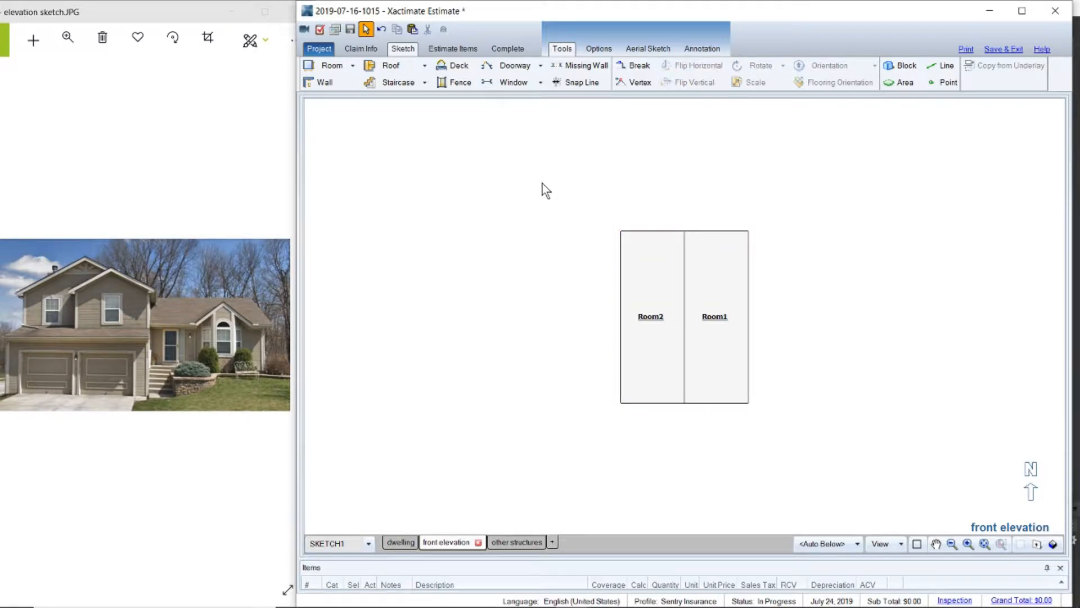
Step: Place crossing snap lines at Room1's northeast corner and extend Room2's north wall 2' above the horizontal line
left_click(583, 85)
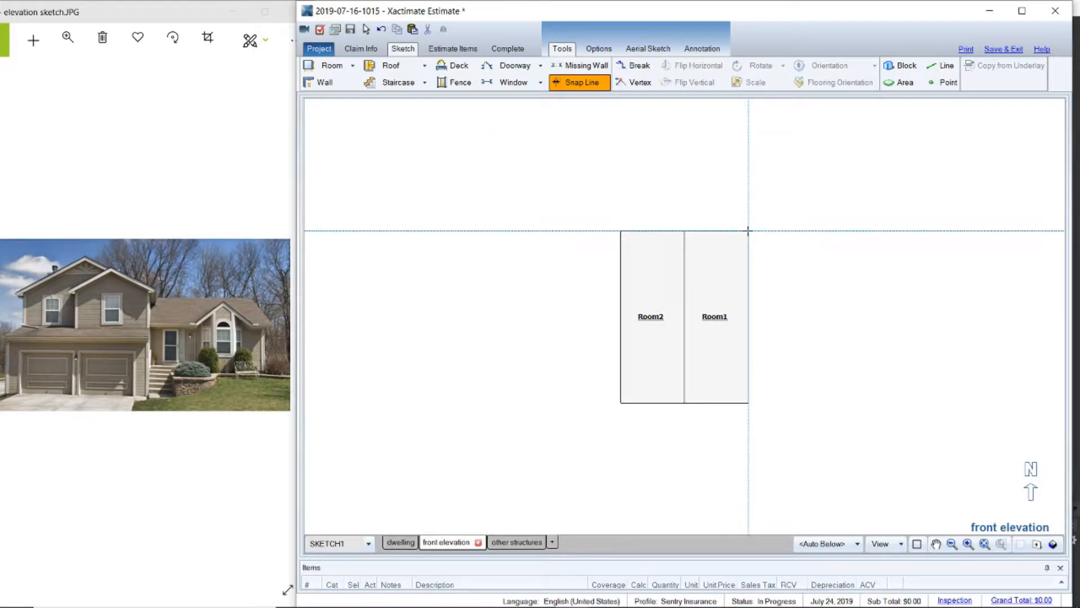
left_click(748, 230)
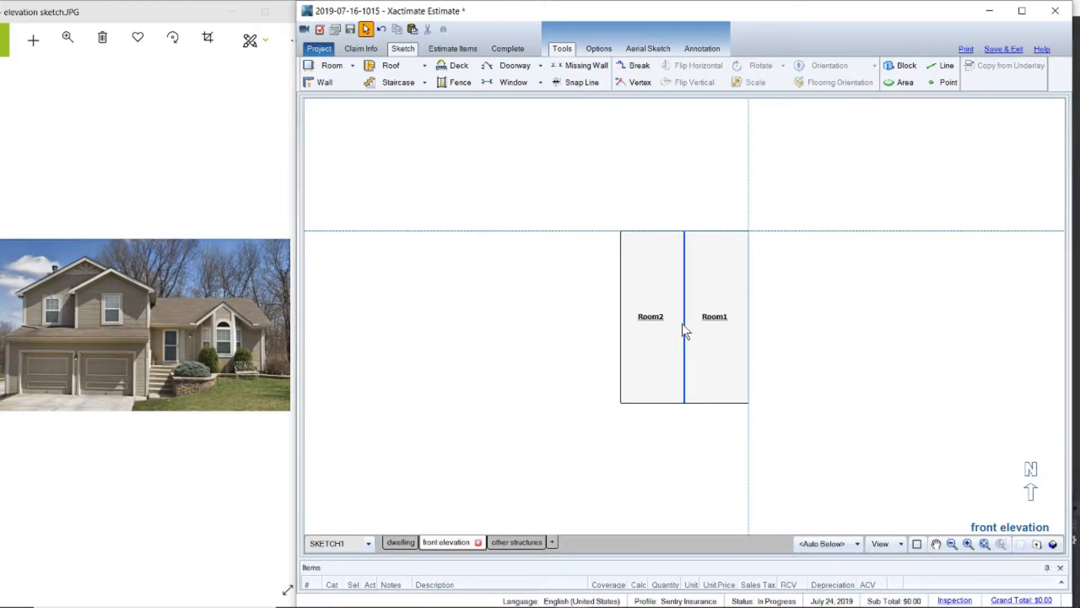
left_click(643, 308)
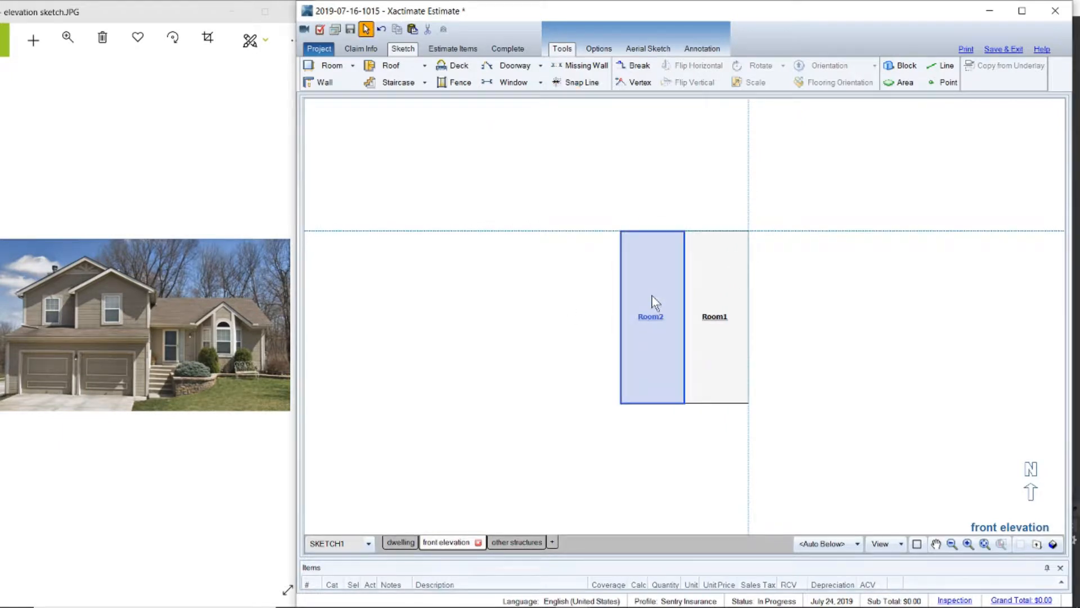
left_click_drag(653, 231, 652, 194)
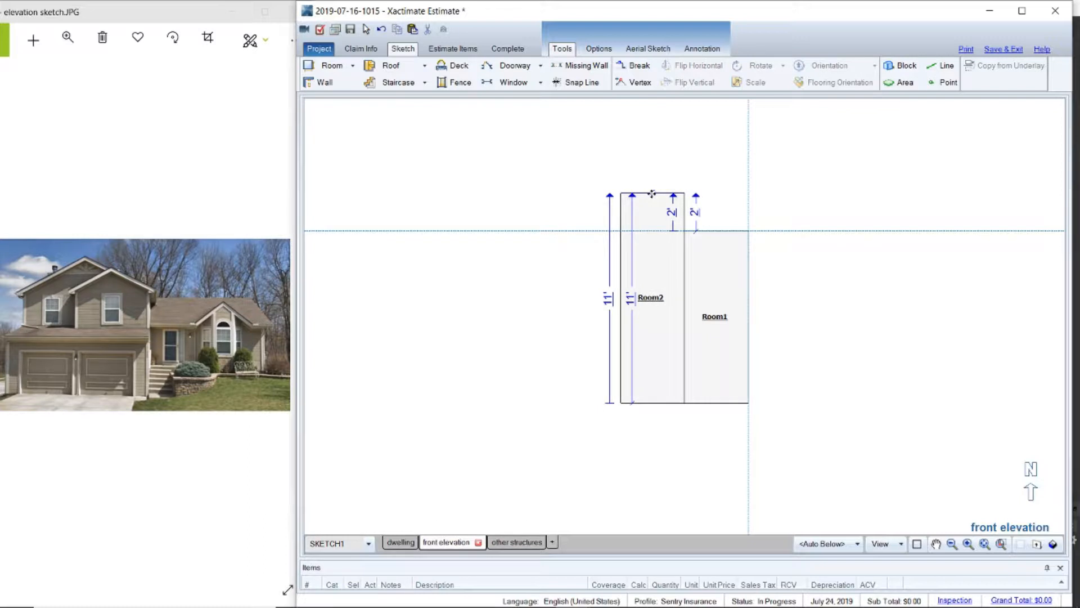
left_click(696, 151)
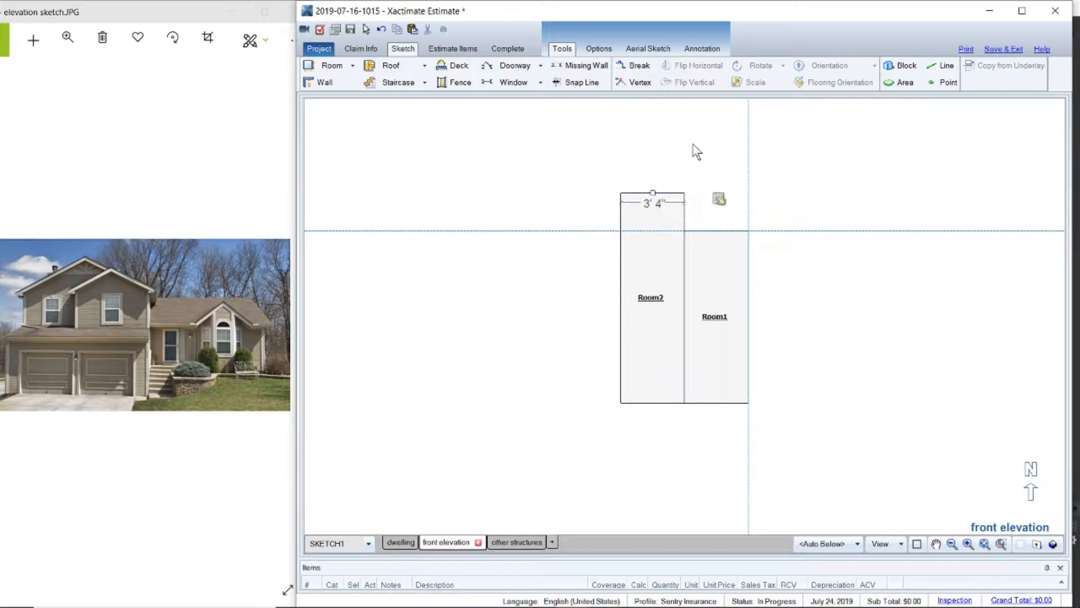
left_click(636, 82)
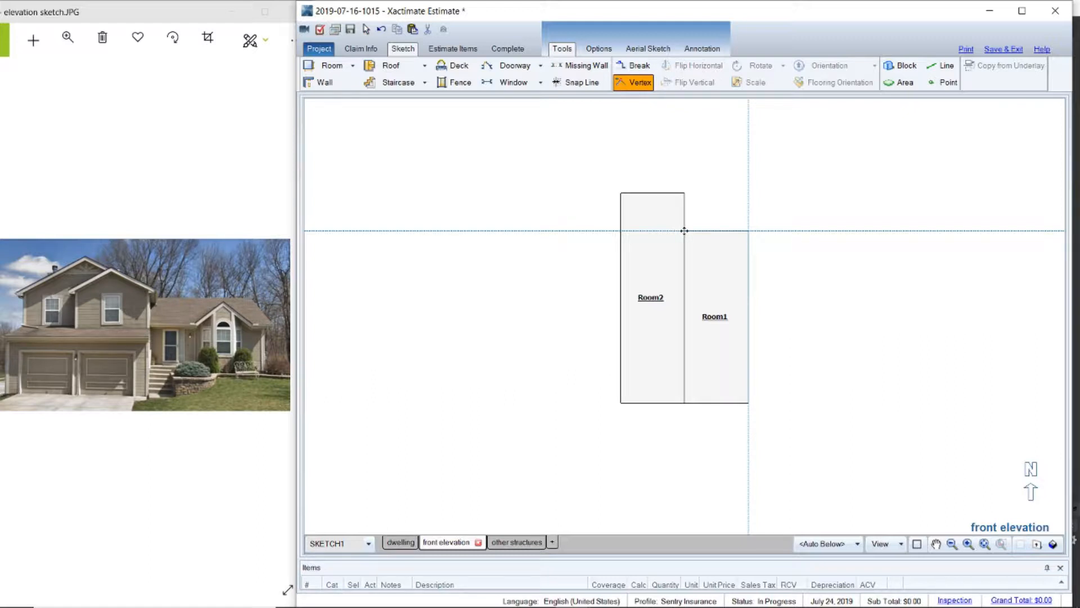
left_click(685, 230)
left_click(651, 254)
left_click(741, 278)
left_click(903, 473)
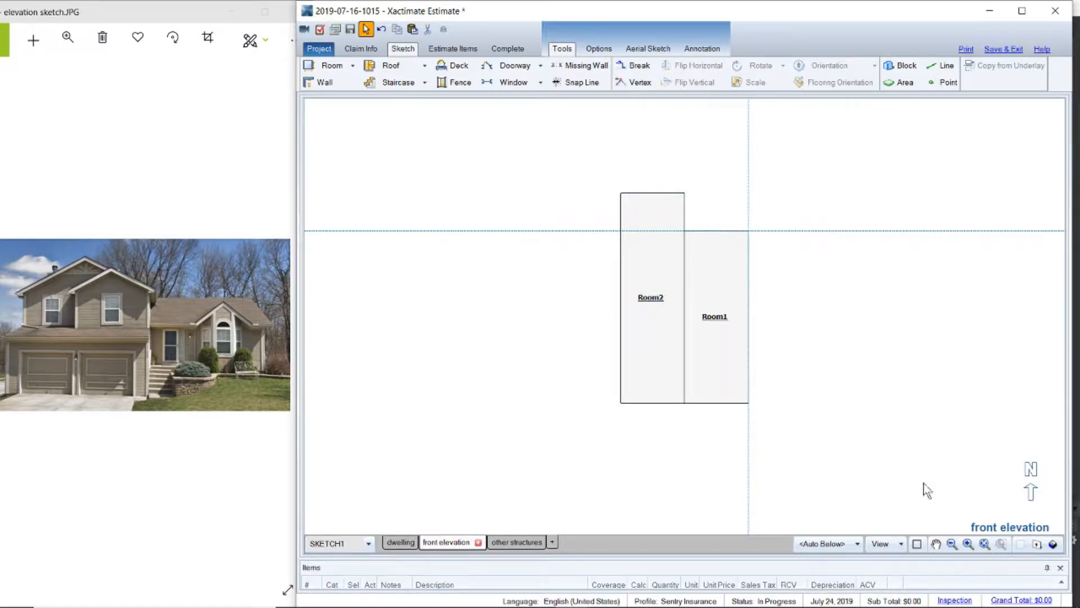
left_click(965, 544)
left_click(966, 544)
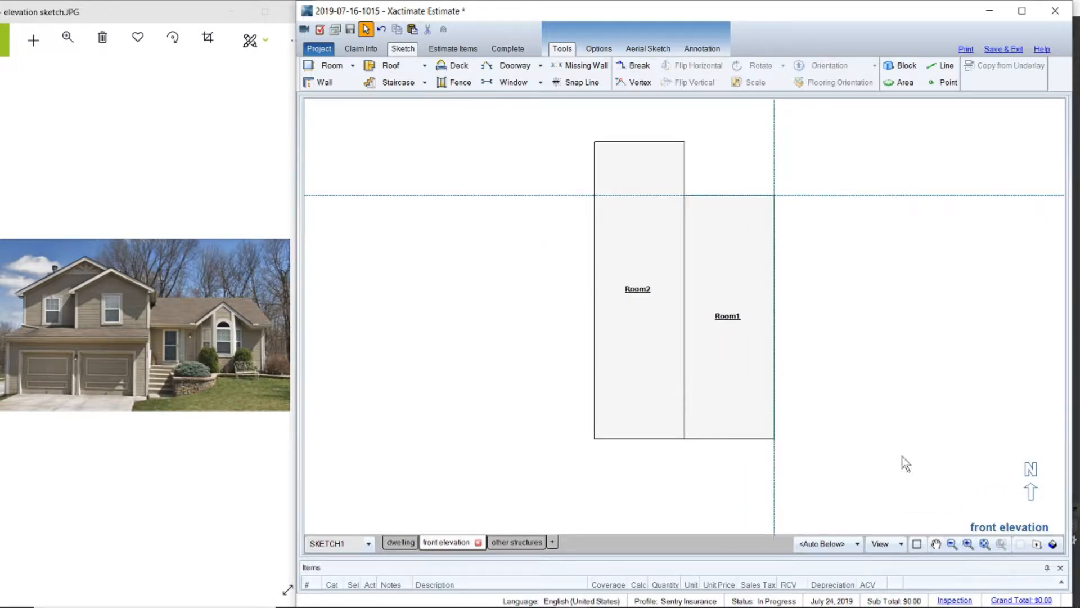
left_click(633, 83)
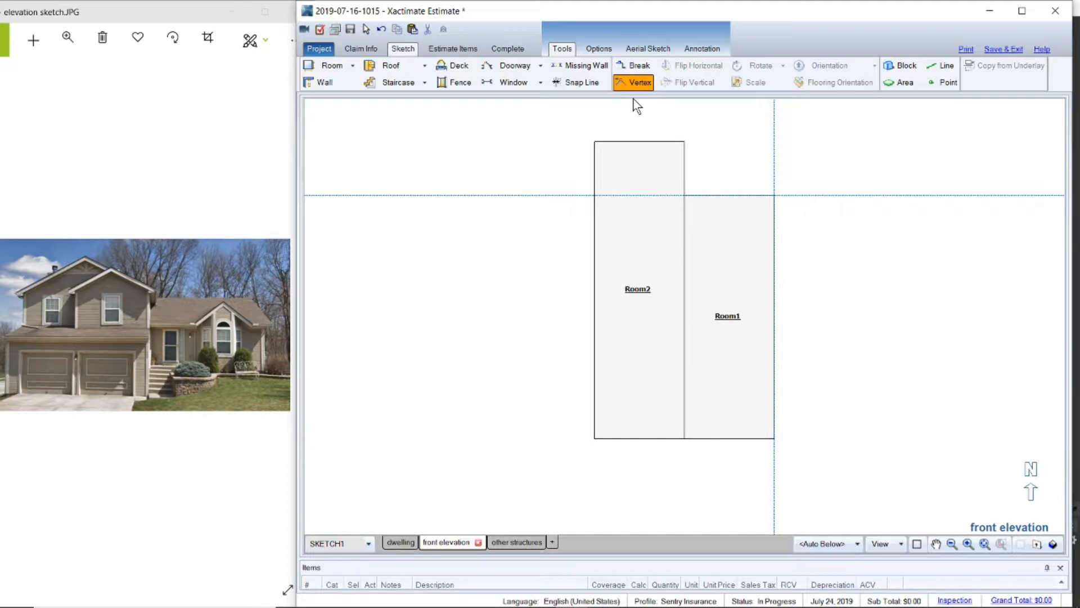
key("Escape")
Step: Move Room1 east, clear of Room2, keeping its north wall on the horizontal snap line
left_click(733, 288)
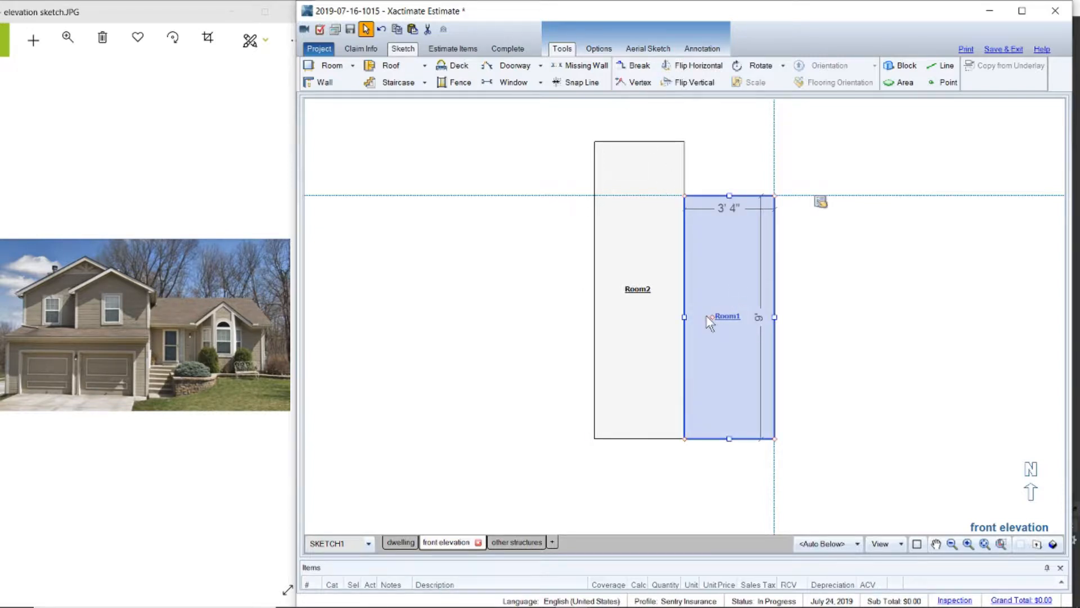
left_click_drag(713, 317, 723, 318)
left_click_drag(712, 317, 811, 316)
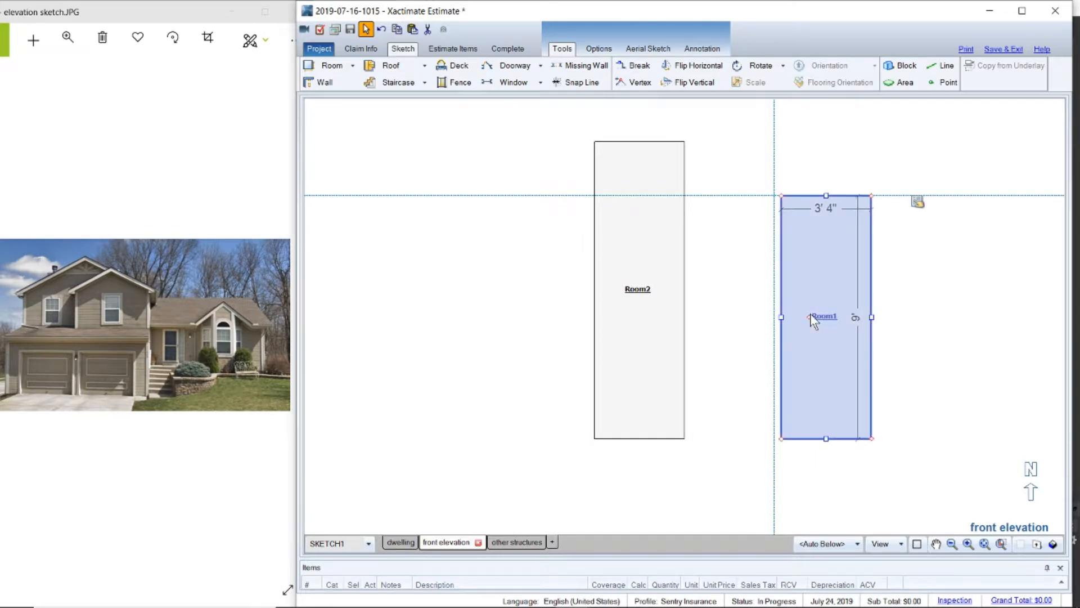
Step: Add a vertex on Room2's east wall at the horizontal snap line and collapse the northeast corner into a sloped top edge
left_click(625, 82)
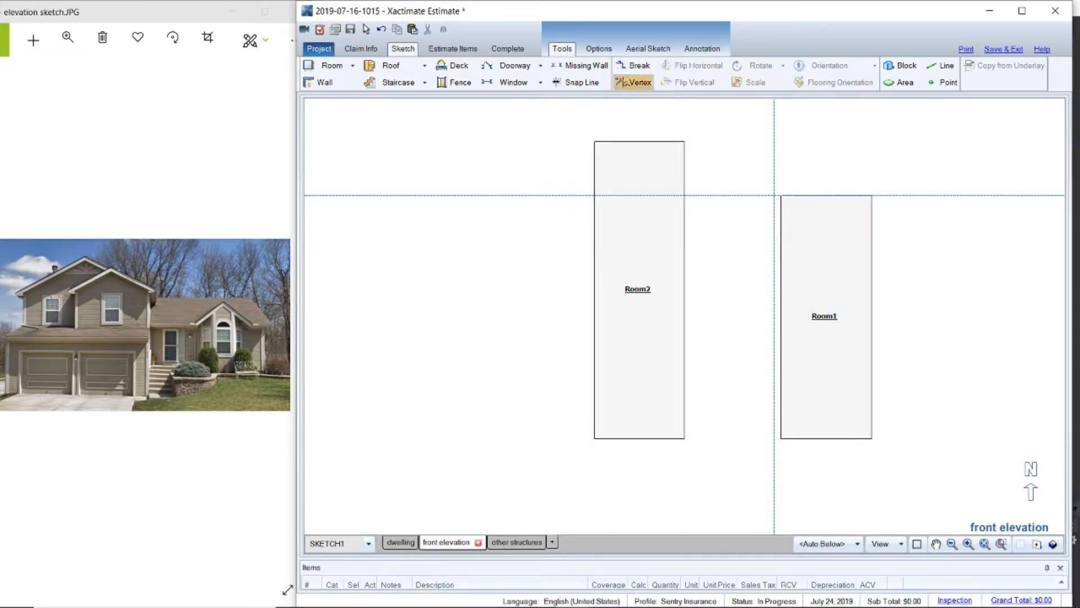
left_click(683, 195)
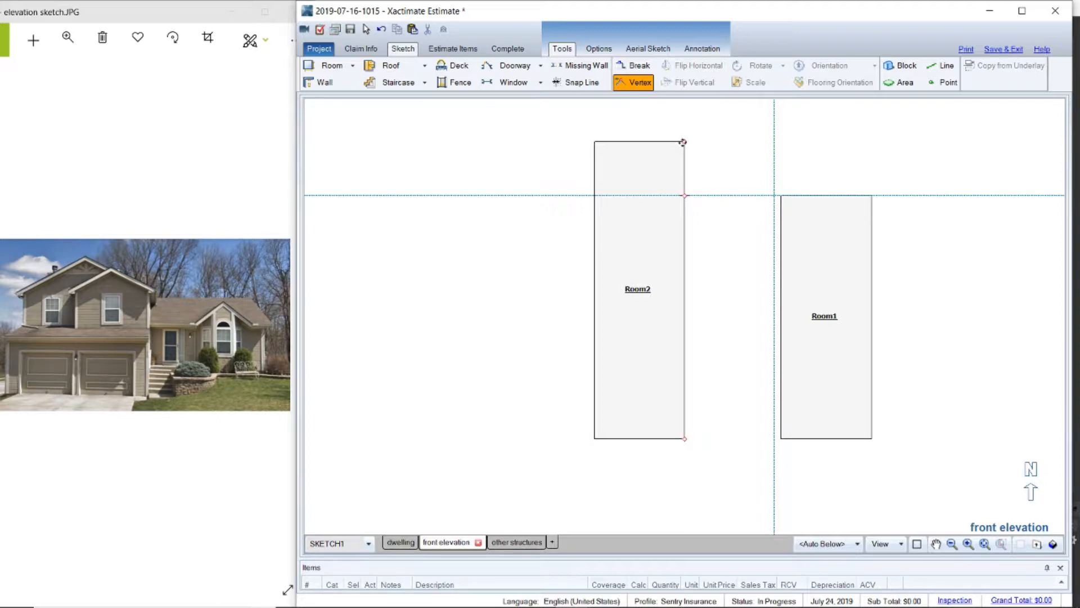
left_click_drag(683, 142, 647, 174)
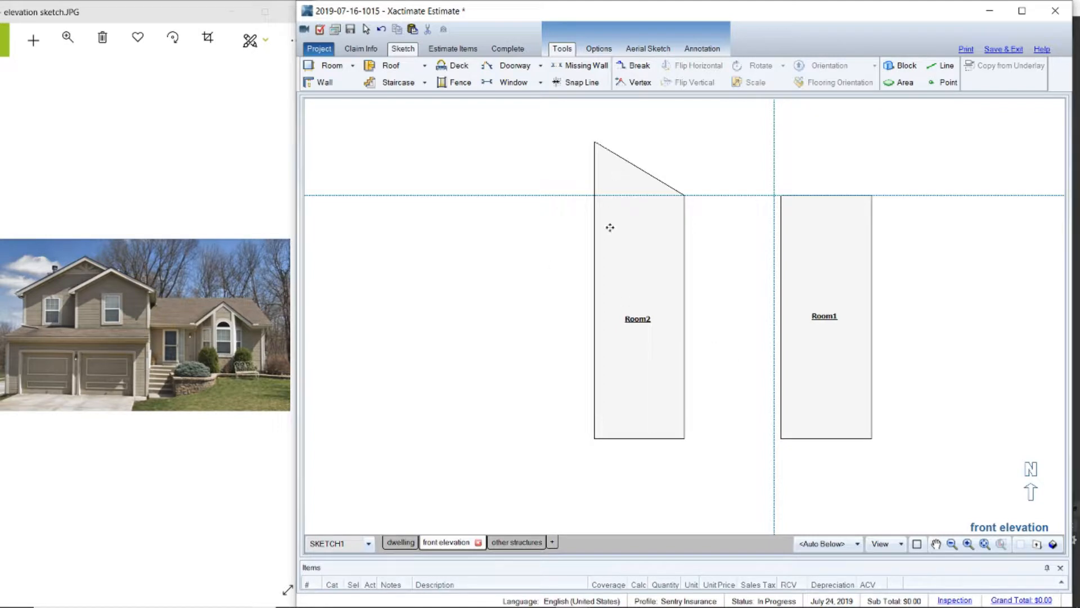
left_click(595, 325)
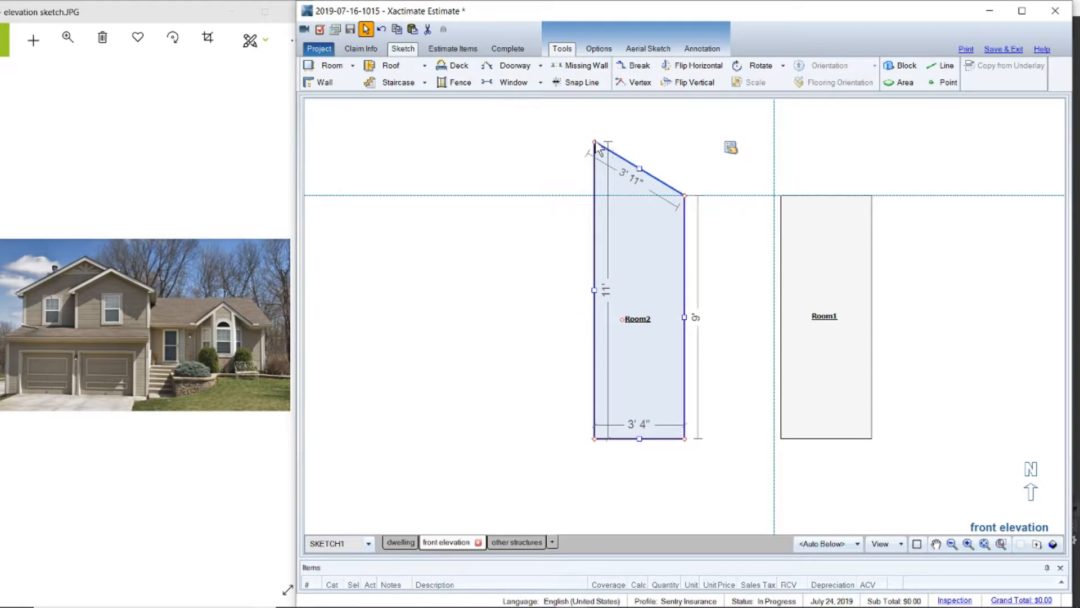
left_click(808, 291)
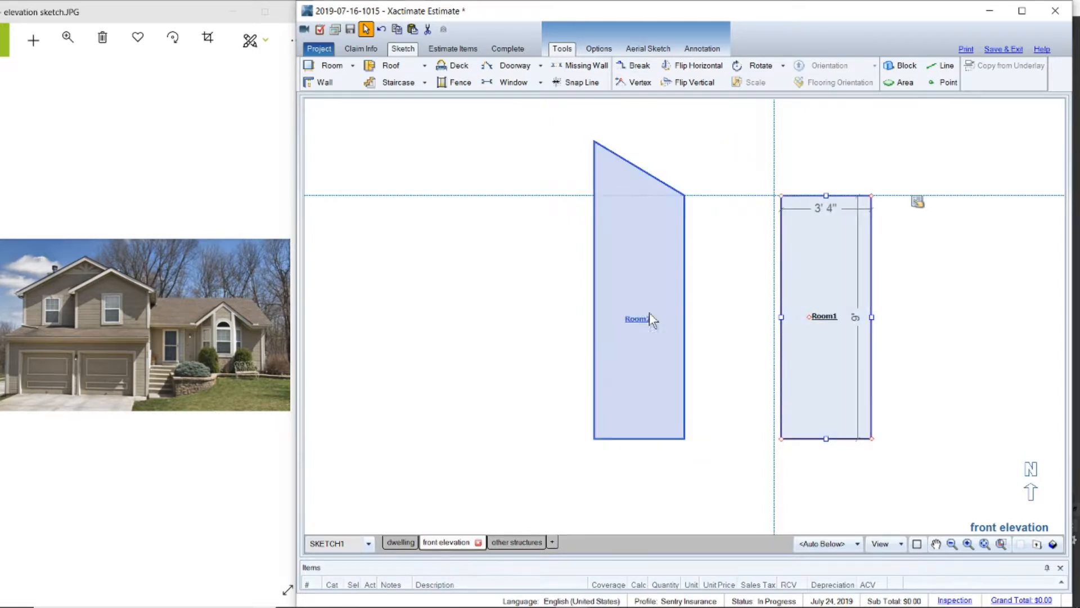
Step: Duplicate Room2 in the open area to its west and flip the copy horizontally
left_click(651, 259)
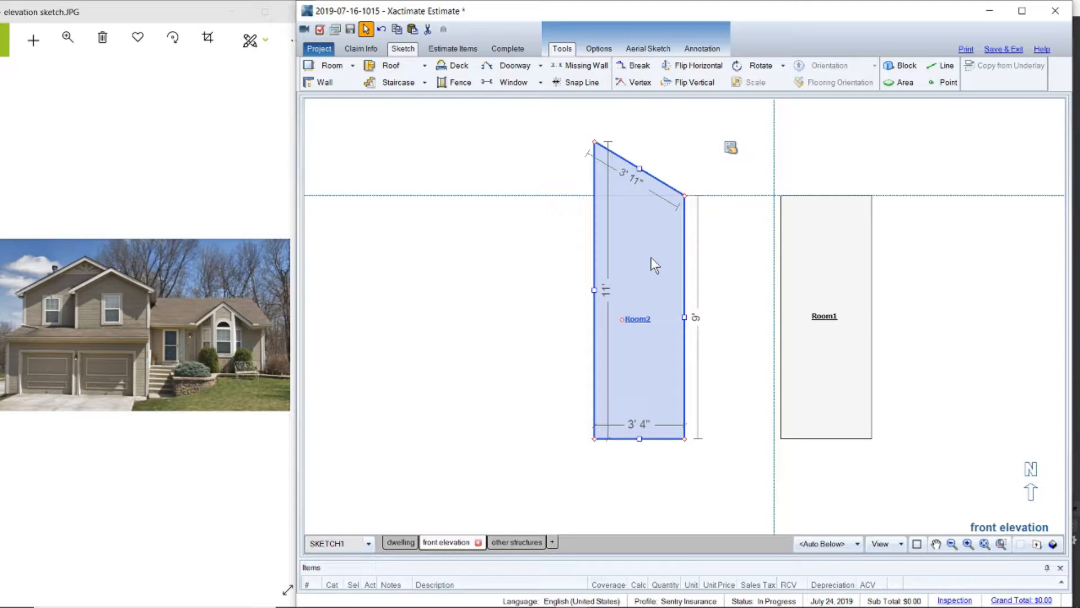
key("ctrl+c")
key("ctrl+v")
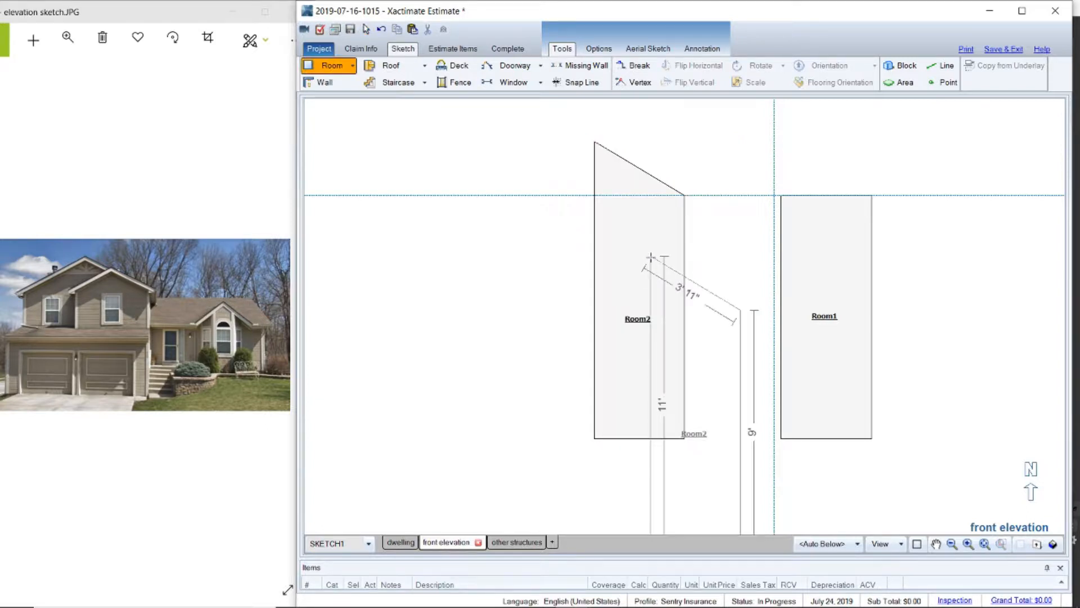
left_click(369, 157)
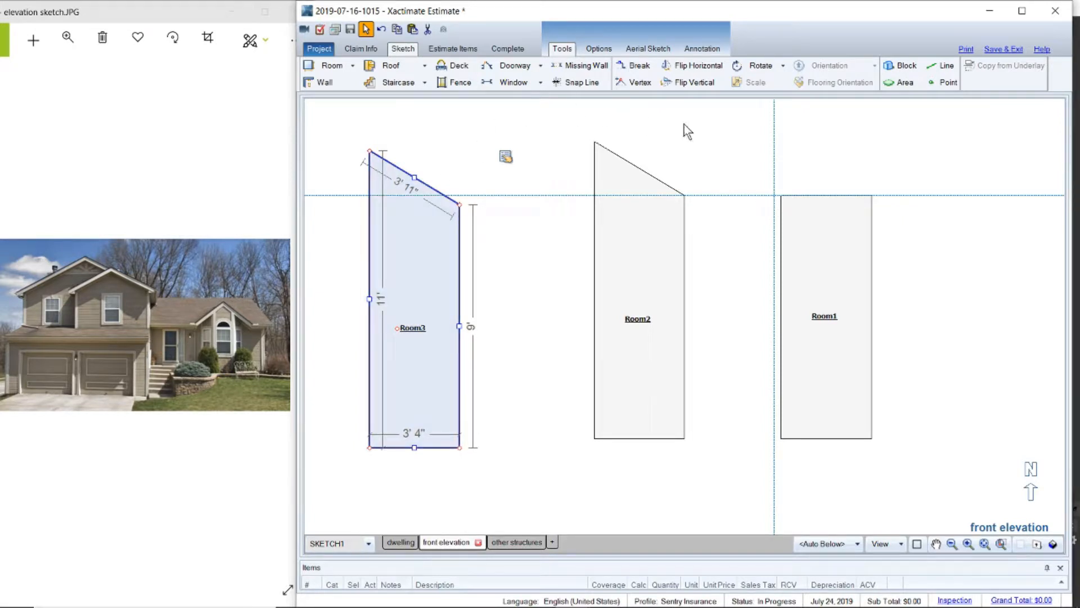
left_click(698, 66)
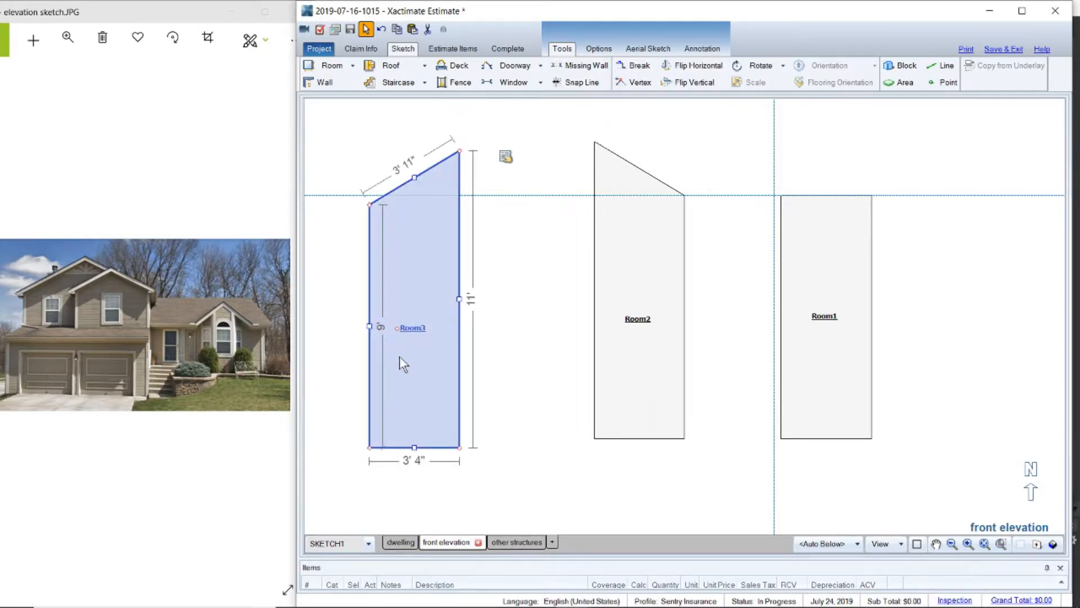
left_click_drag(394, 329, 363, 325)
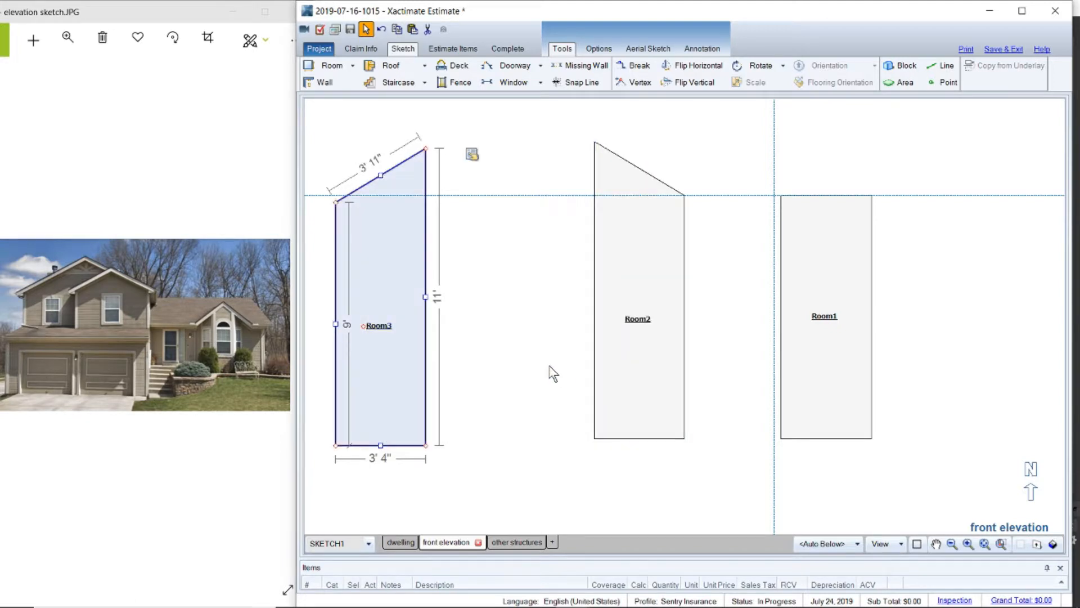
Step: Align Room1's west wall with the vertical snap line and set Room2 flush against it
left_click(626, 355)
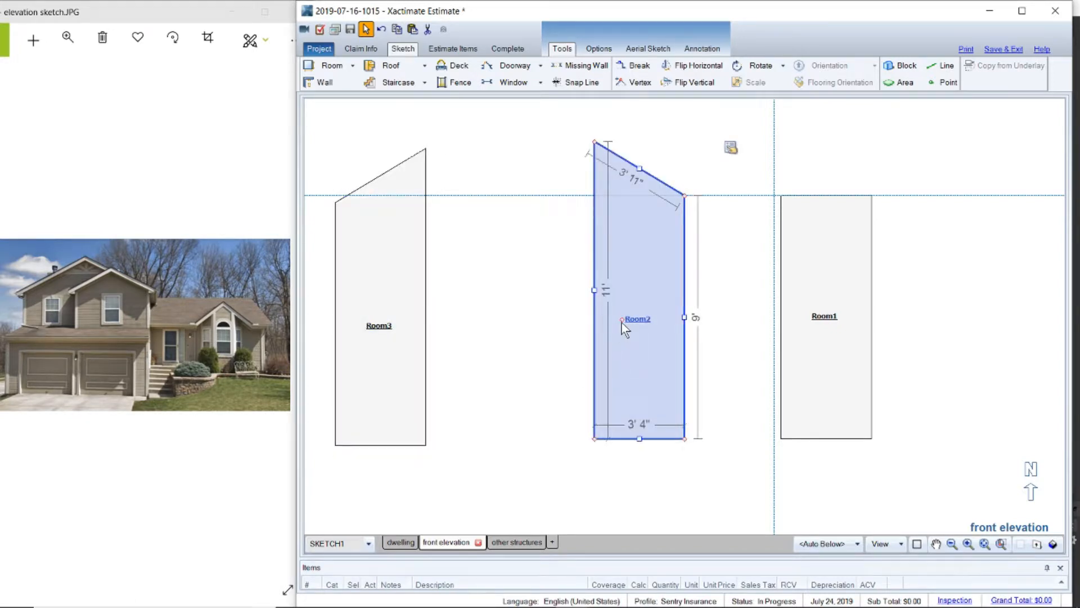
left_click_drag(623, 322, 711, 320)
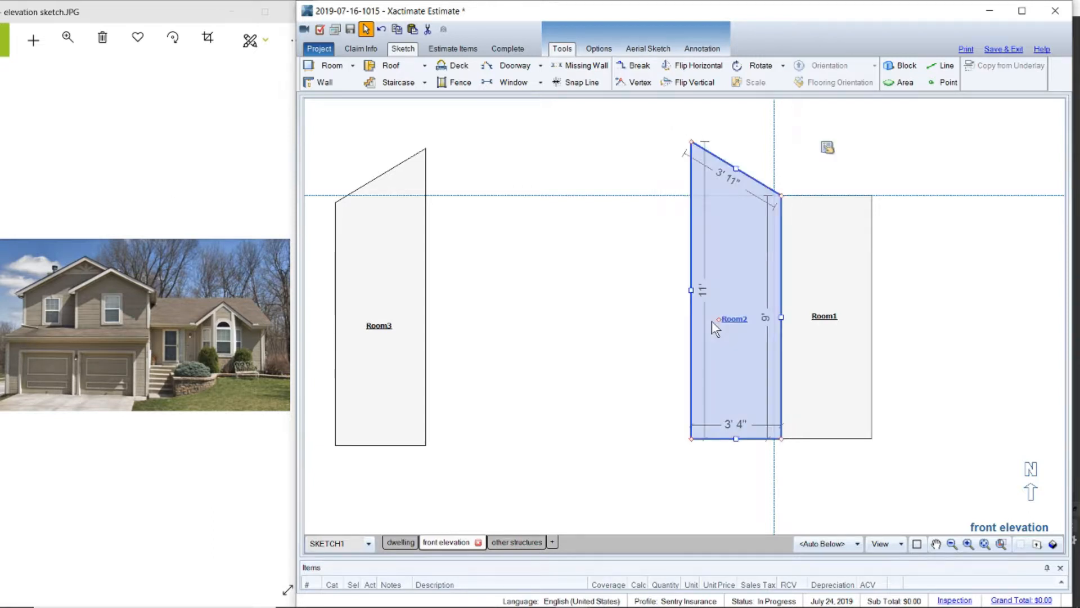
left_click_drag(718, 321, 684, 322)
left_click(822, 336)
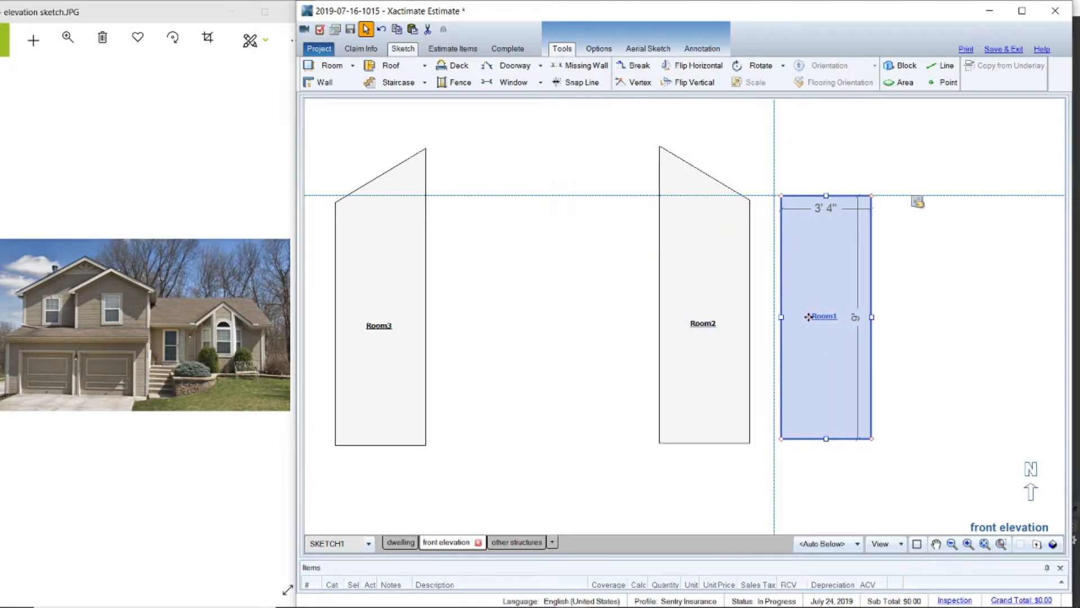
left_click_drag(808, 317, 801, 316)
left_click(711, 293)
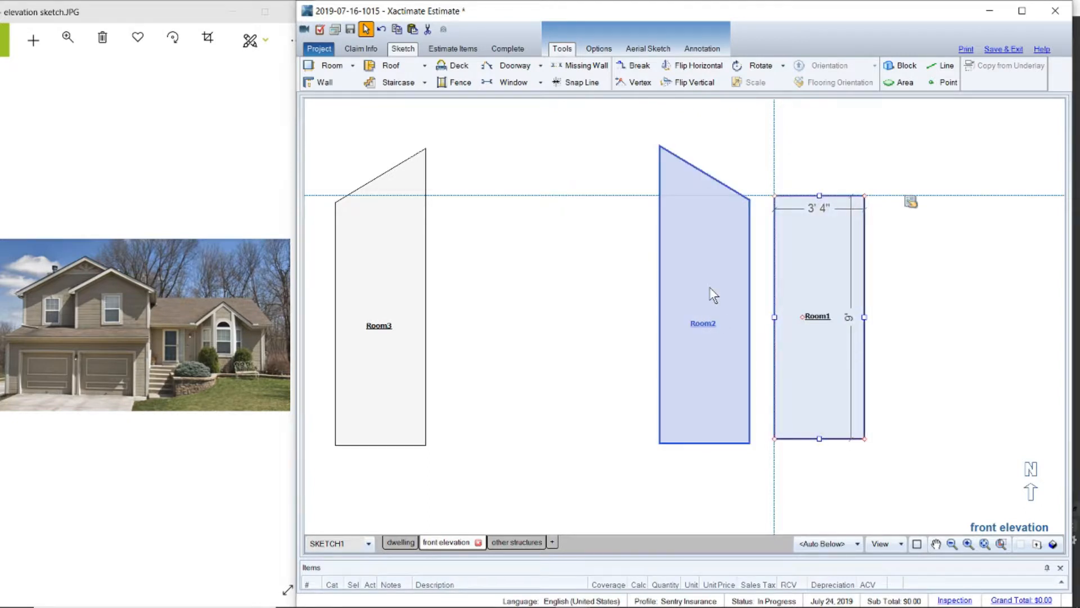
left_click_drag(684, 319, 703, 322)
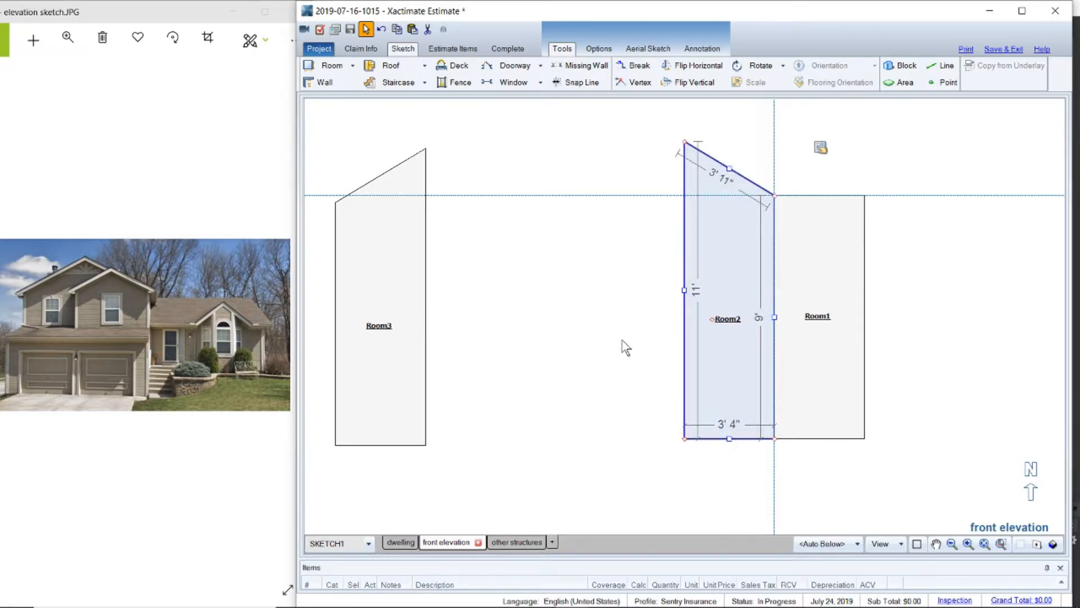
left_click(622, 341)
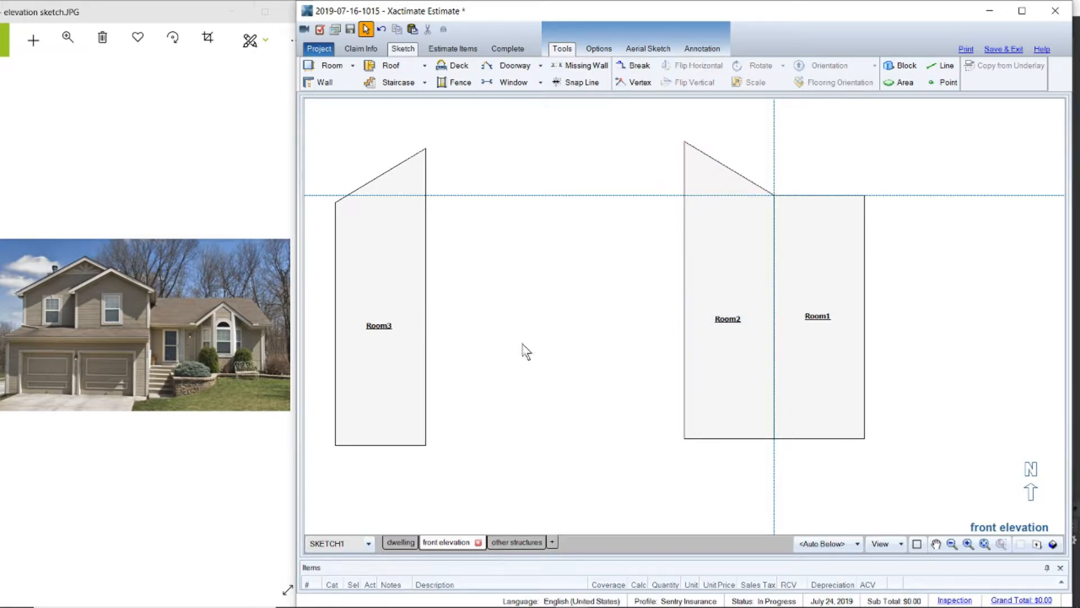
Step: Duplicate Room1 flush against Room2's west wall and raise the copy's north wall level with Room2's peak
left_click(824, 359)
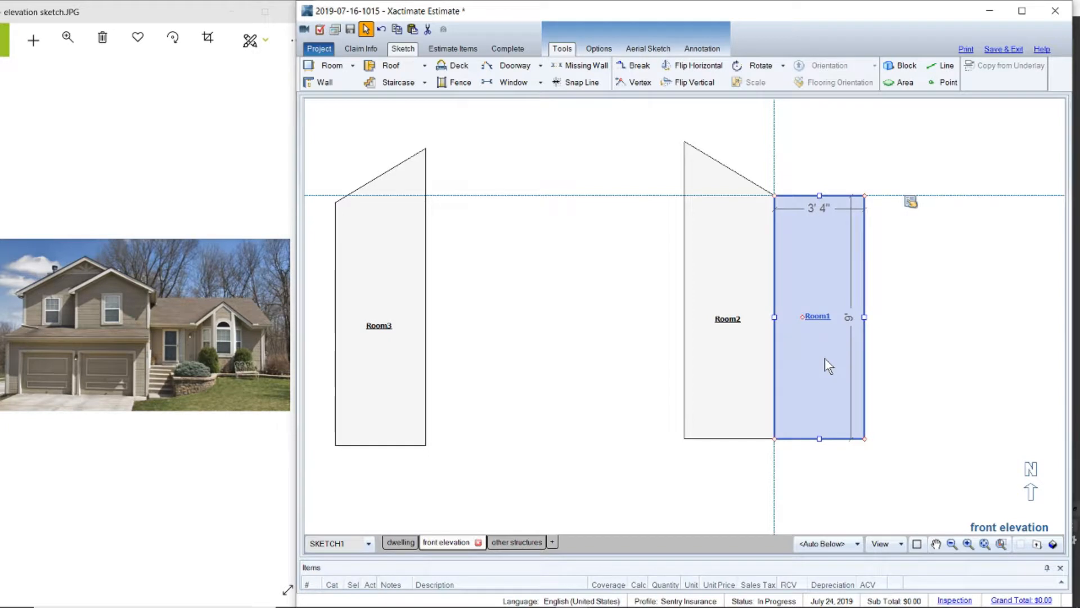
key("ctrl+c")
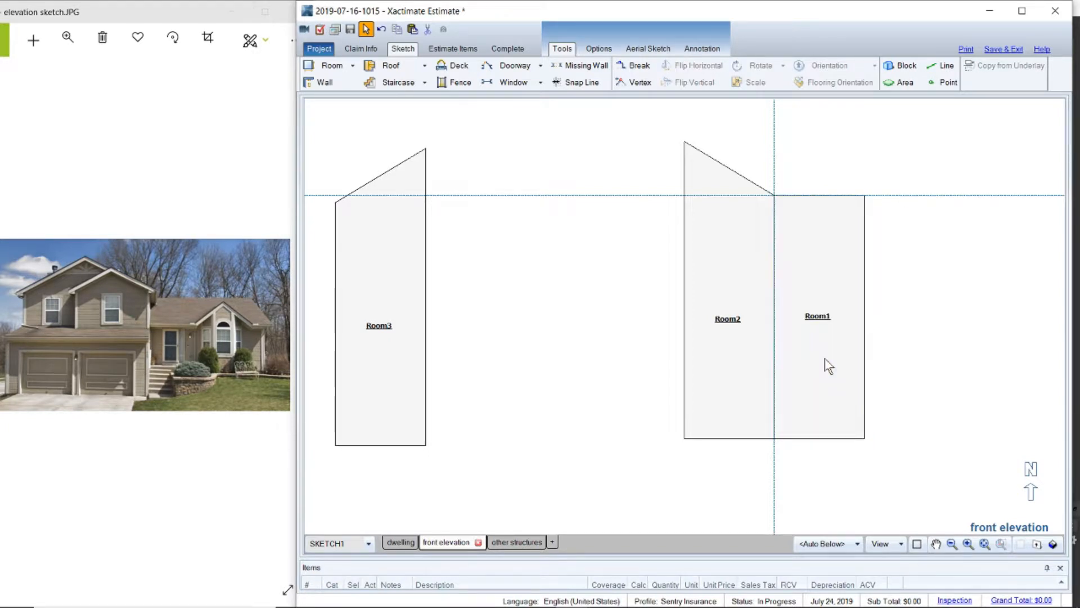
key("ctrl+v")
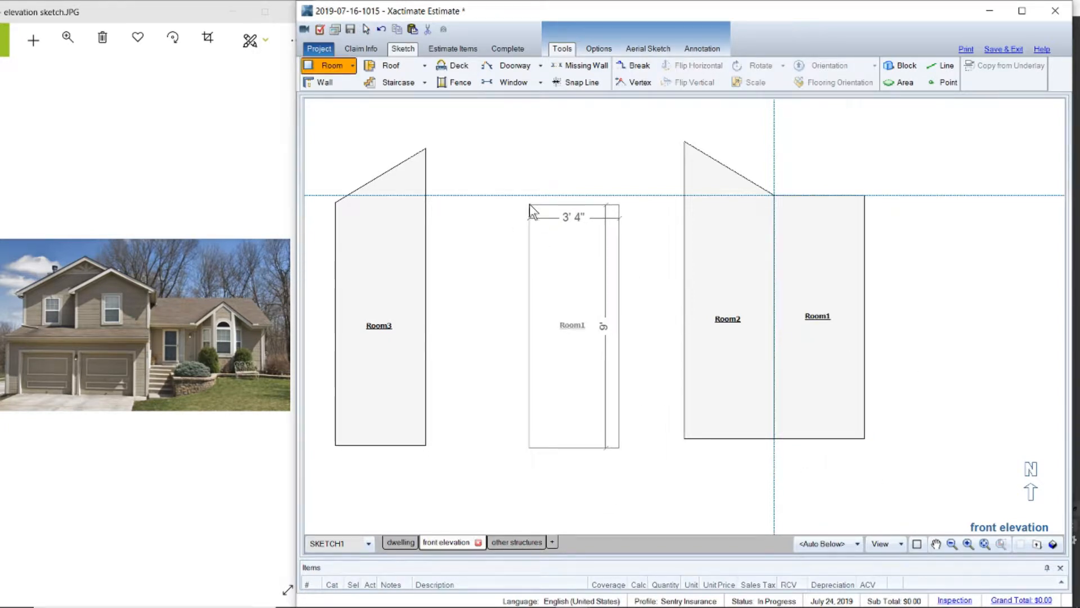
left_click(531, 201)
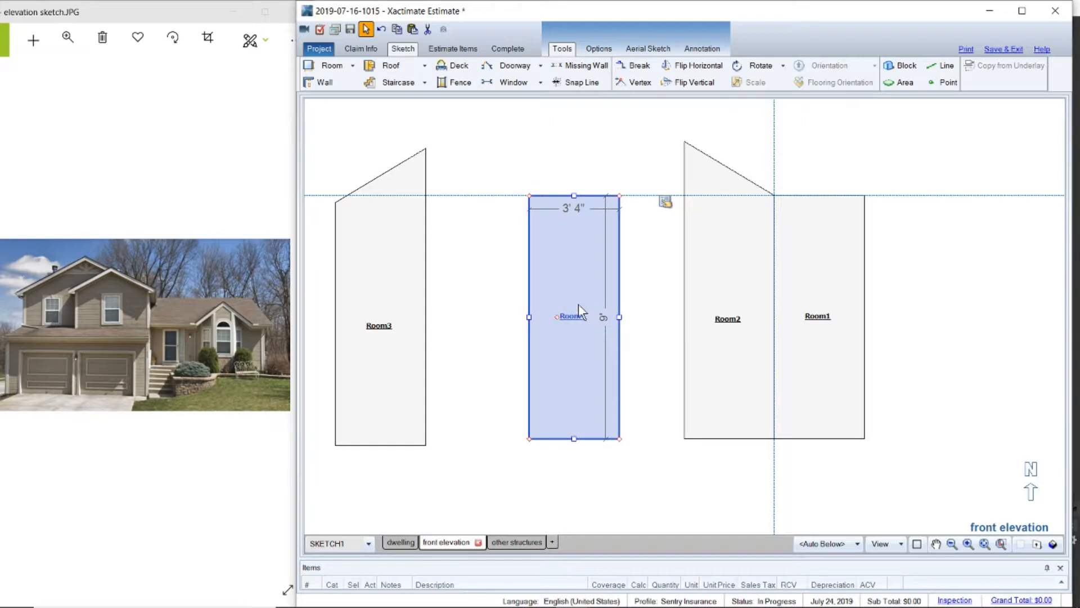
left_click_drag(557, 316, 610, 313)
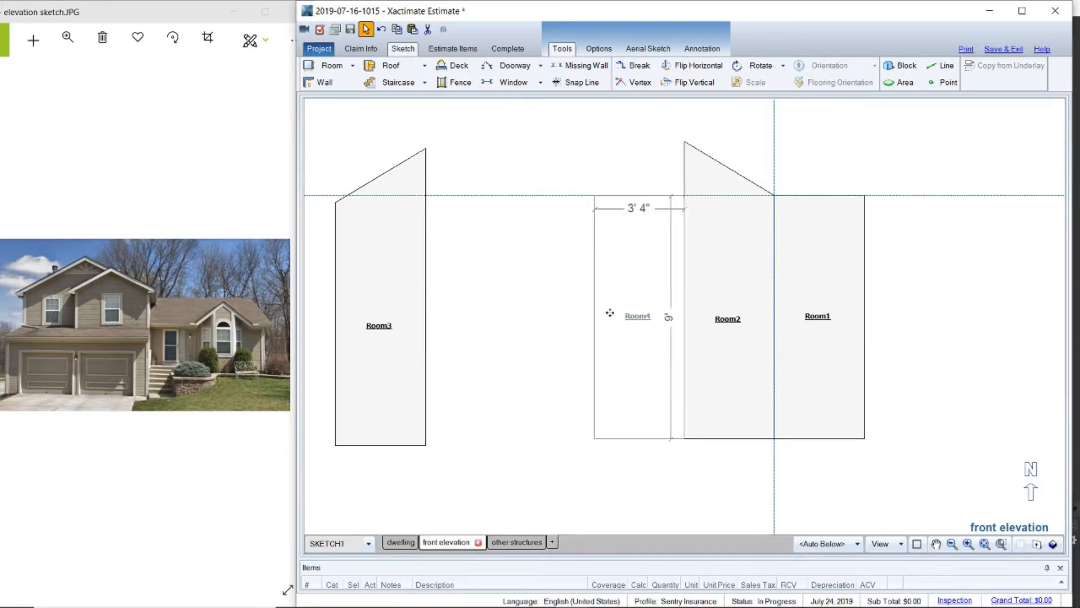
left_click(617, 320)
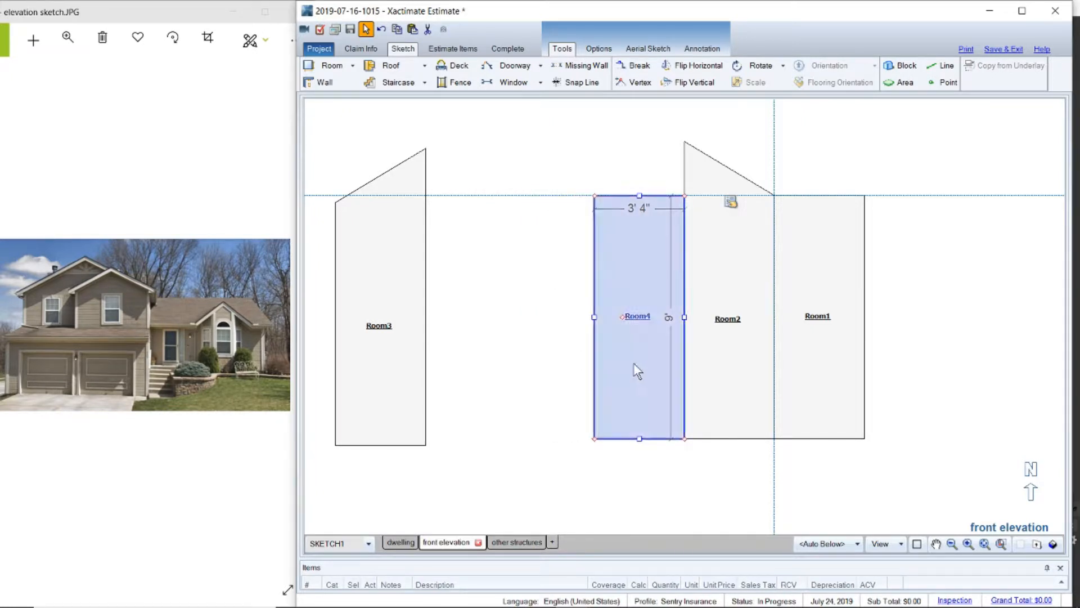
left_click_drag(640, 196, 641, 143)
left_click(529, 163)
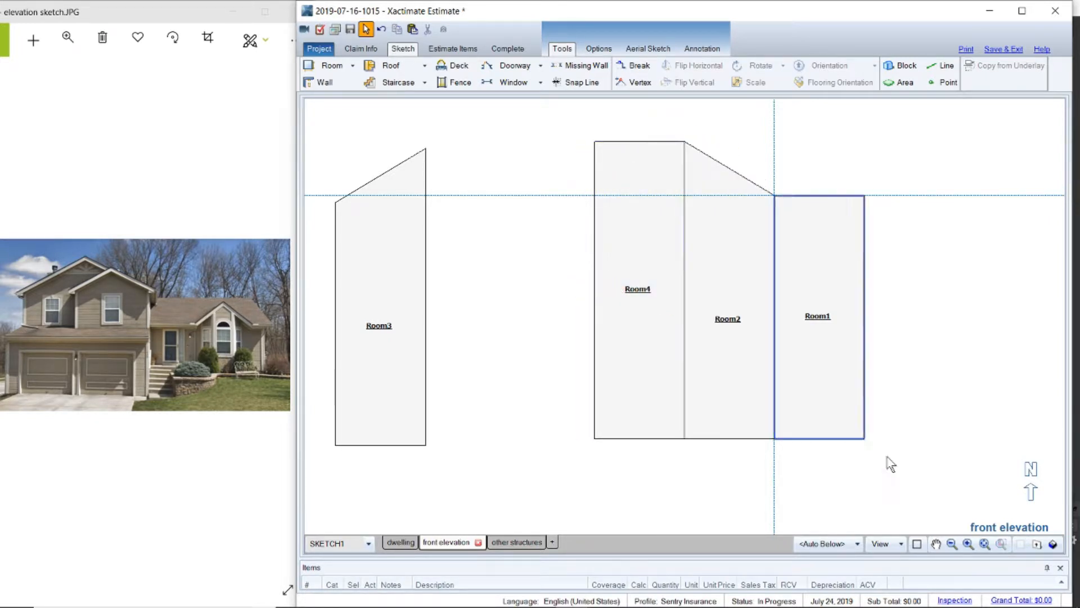
Step: Set Room4's width to 4' from its west wall and lower its north wall onto the horizontal snap line
left_click(935, 543)
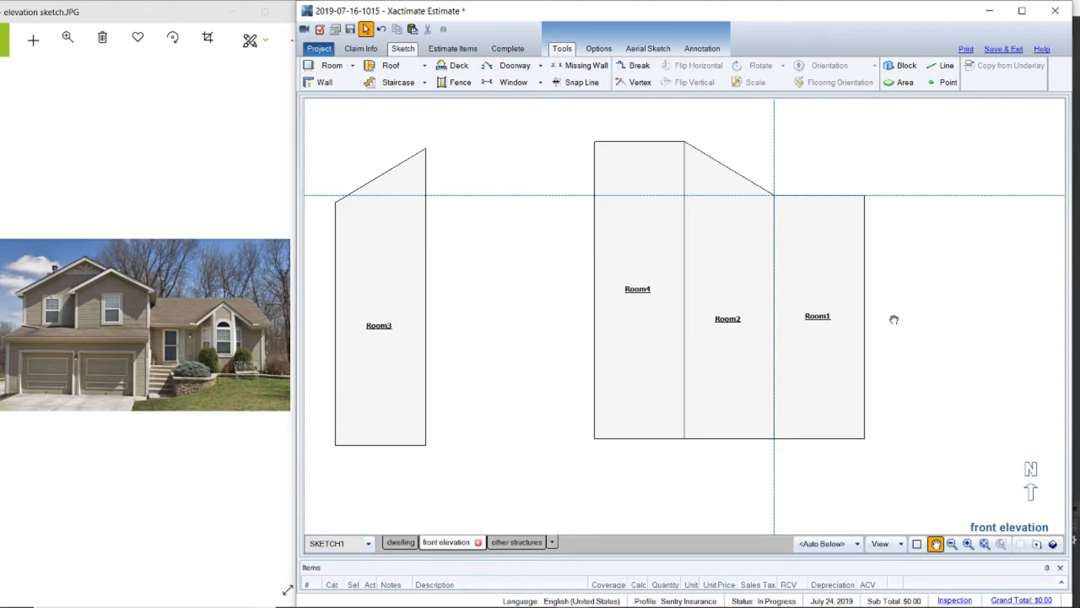
left_click_drag(895, 319, 956, 403)
left_click_drag(638, 356, 617, 355)
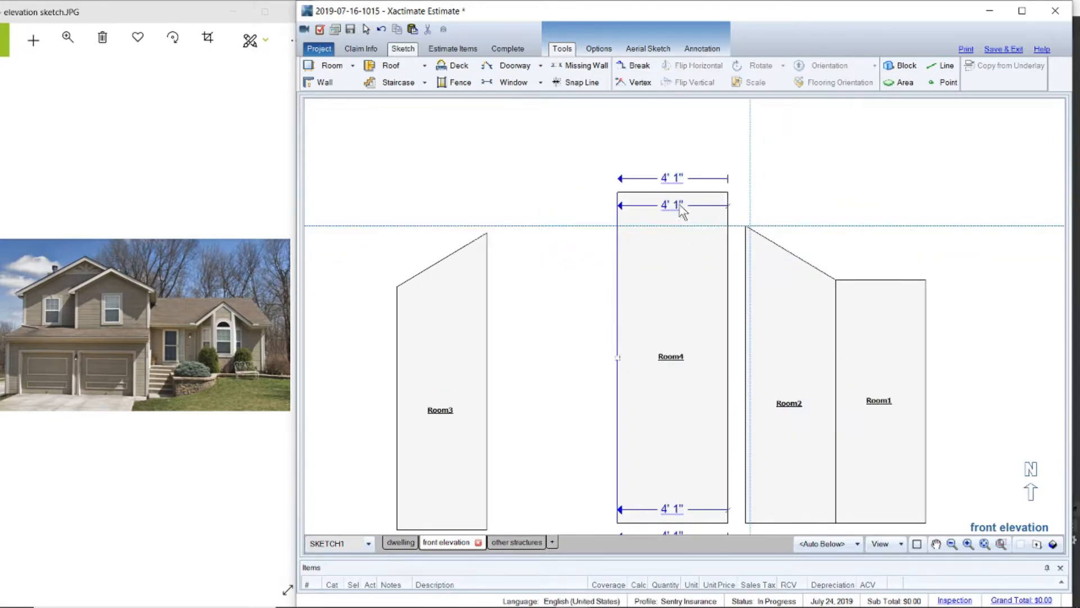
left_click(677, 206)
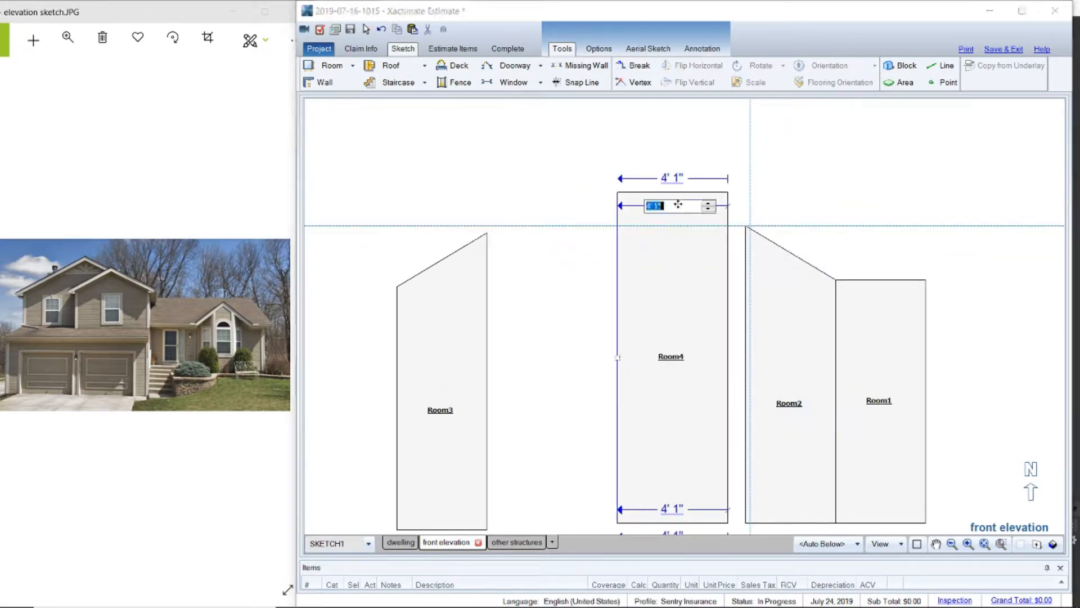
type("4")
key("Return")
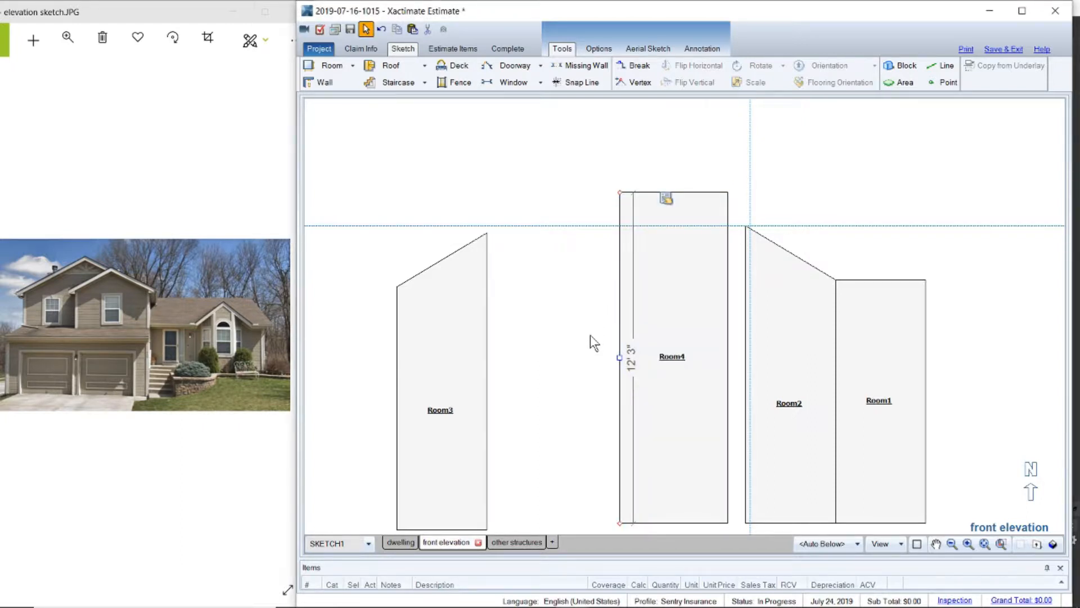
left_click(542, 316)
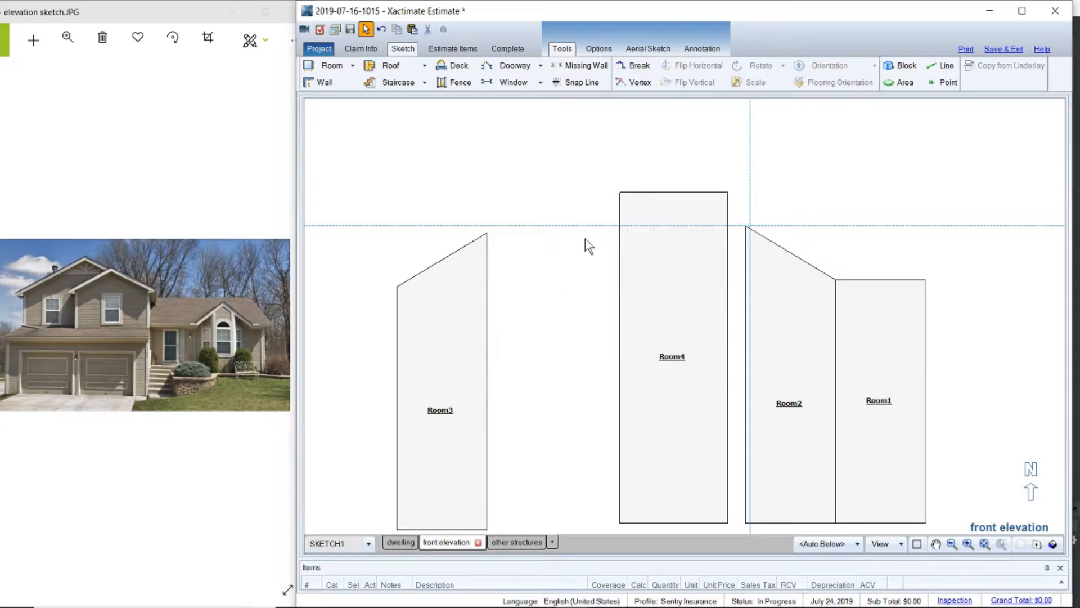
left_click_drag(590, 269, 675, 225)
left_click(582, 278)
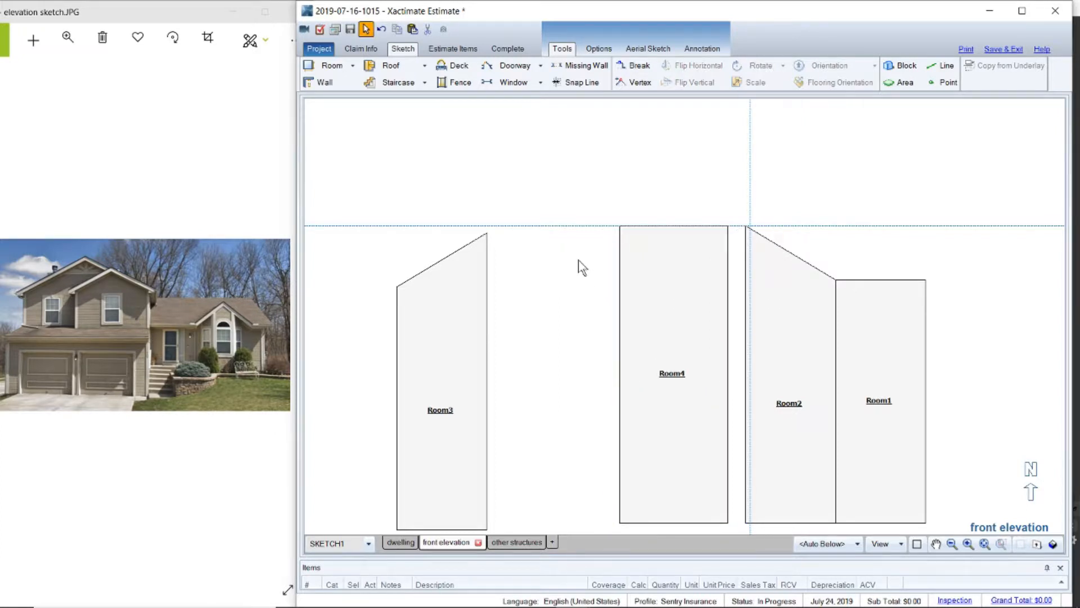
Step: Break Room4's north wall at its midpoint and raise the western half 1' 3" above the horizontal snap line
left_click(634, 65)
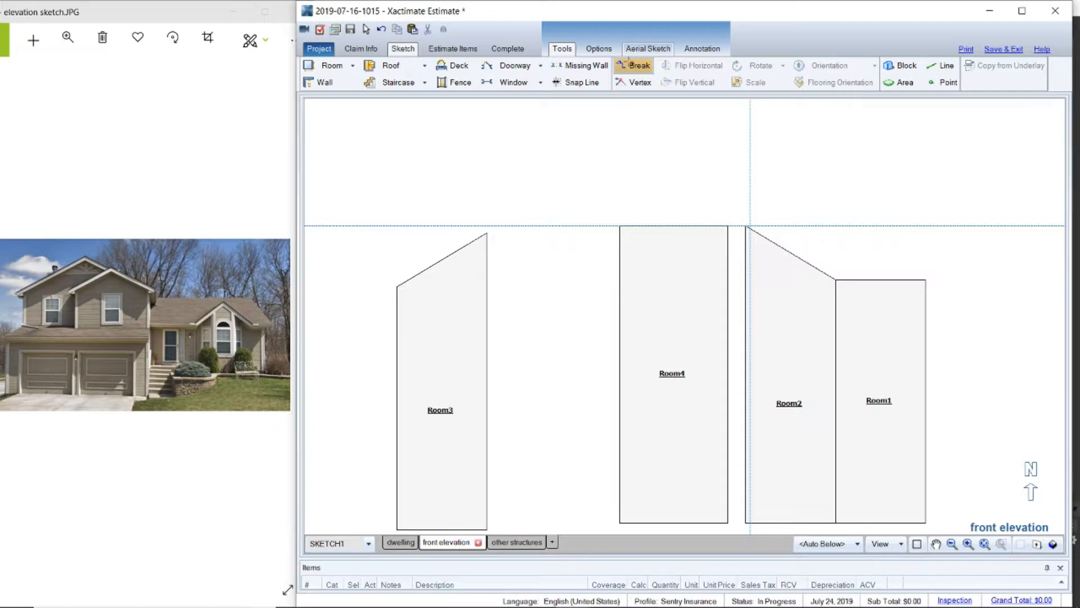
left_click(674, 225)
left_click_drag(646, 228, 645, 193)
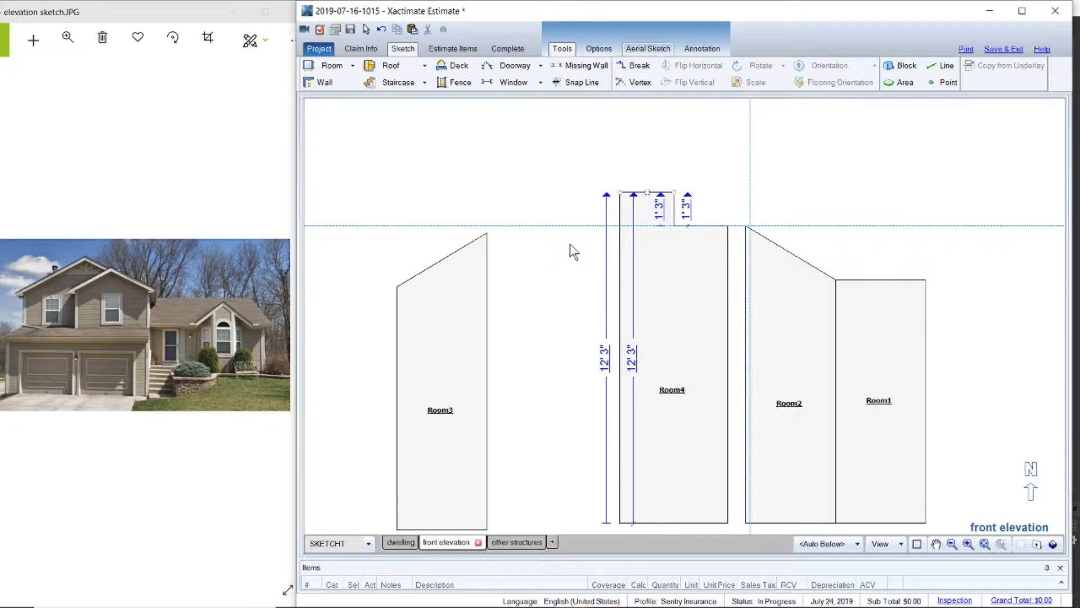
left_click(550, 149)
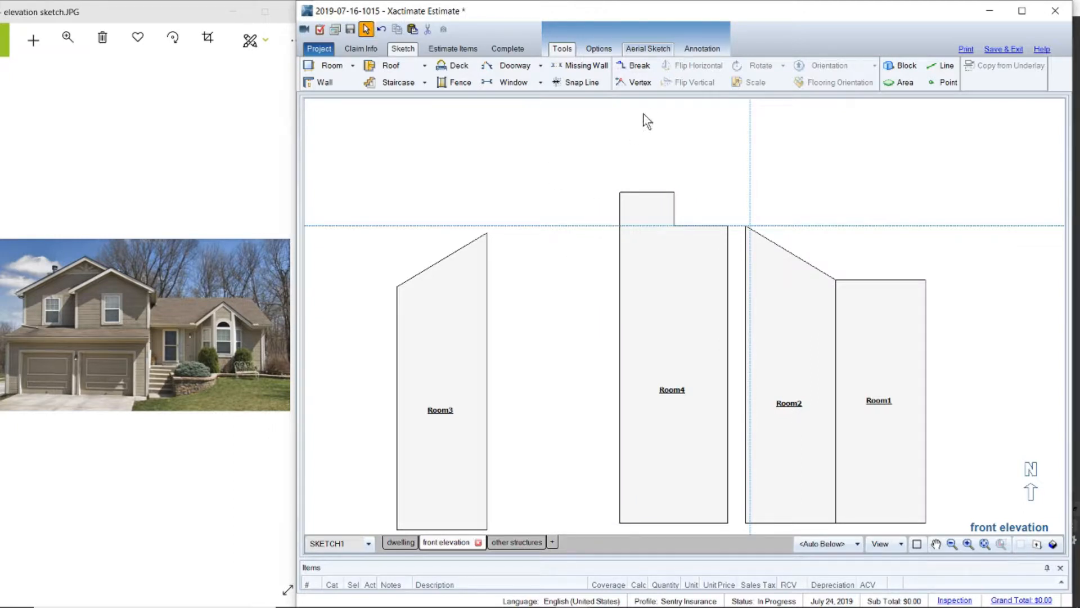
Step: Add a vertex on Room4's west wall at the snap line and remove the corner above it, sloping up to the midpoint
left_click(630, 83)
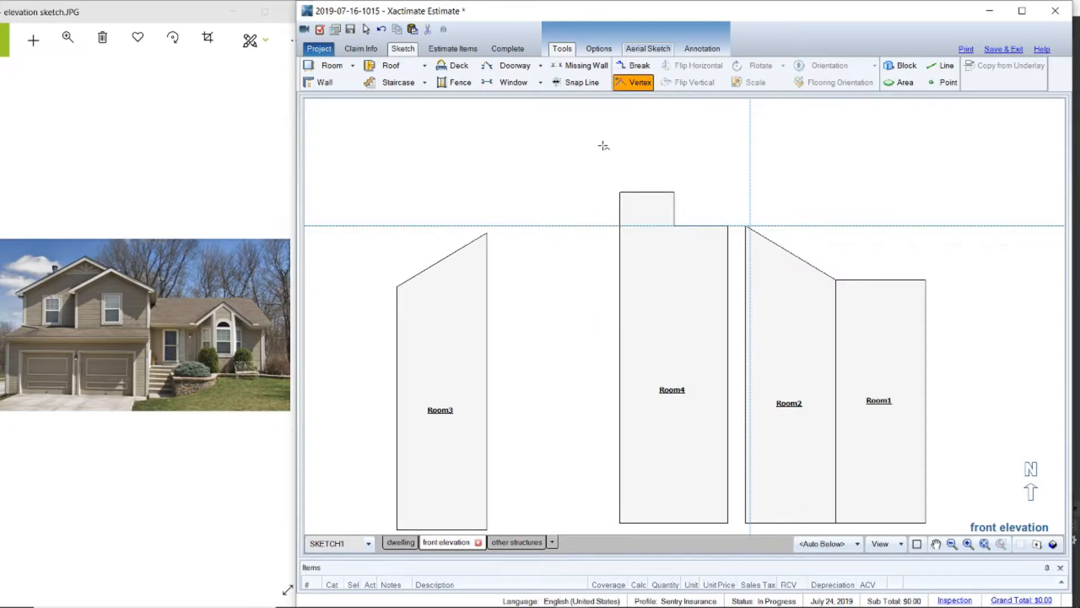
left_click(619, 225)
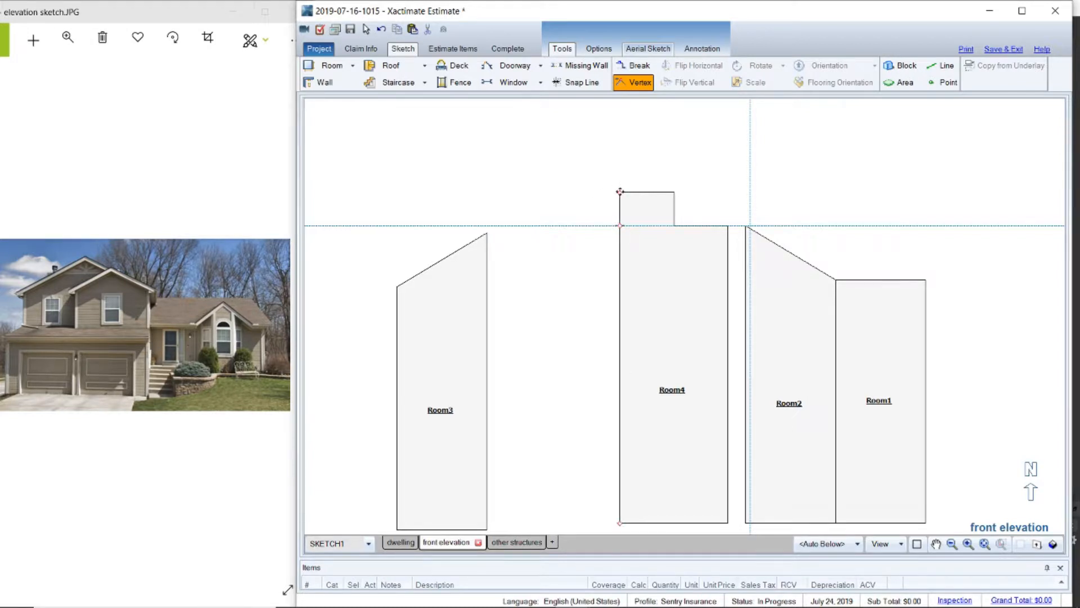
left_click_drag(620, 192, 645, 210)
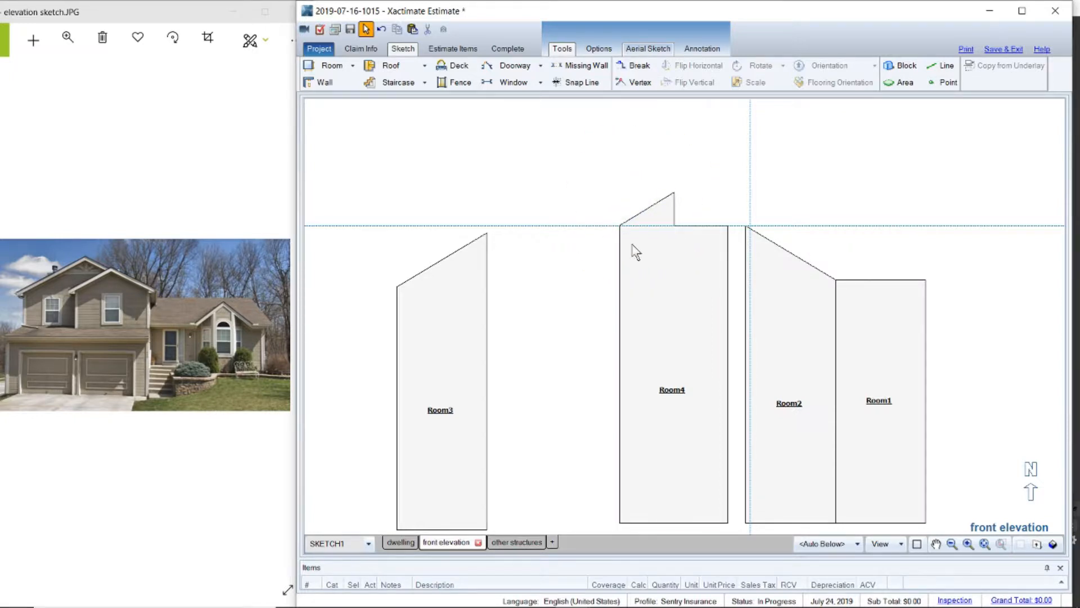
Step: Raise the eastern half of Room4's north wall level with the peak of the slope
left_click(677, 269)
left_click(694, 238)
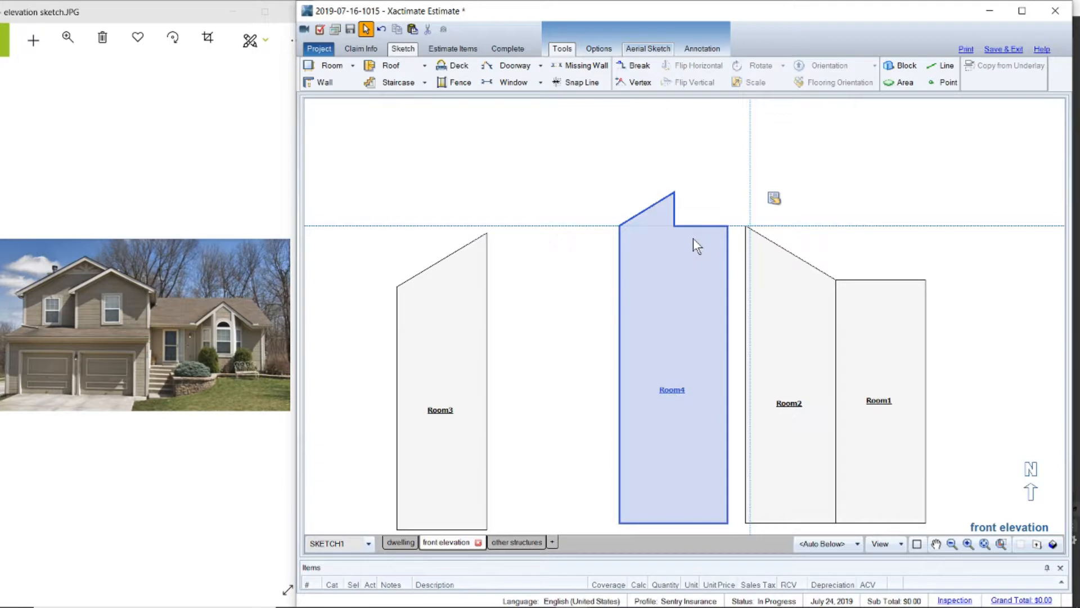
left_click(696, 267)
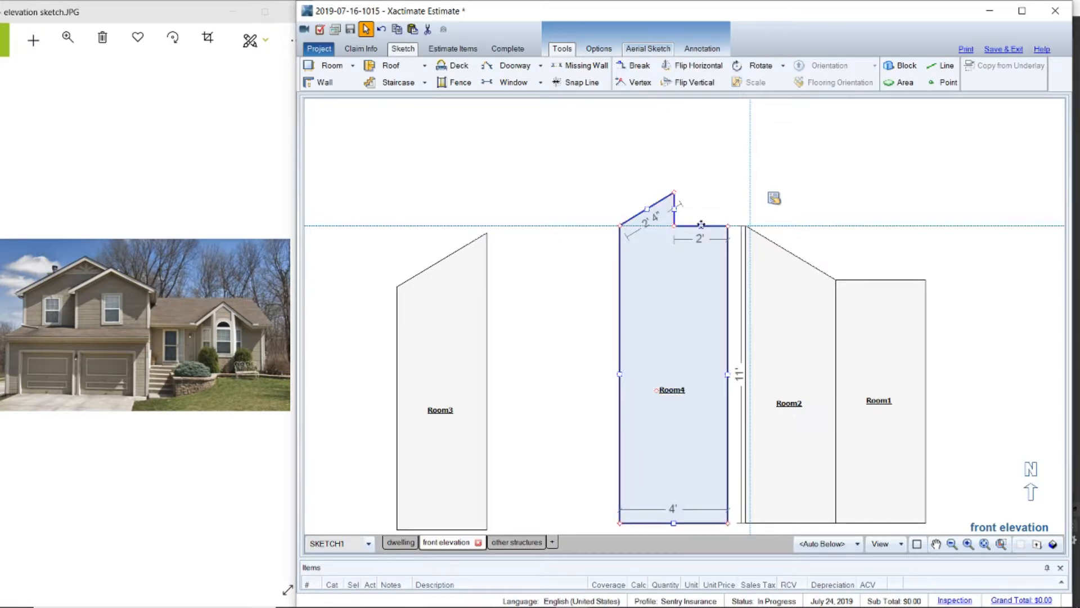
left_click_drag(701, 225, 701, 197)
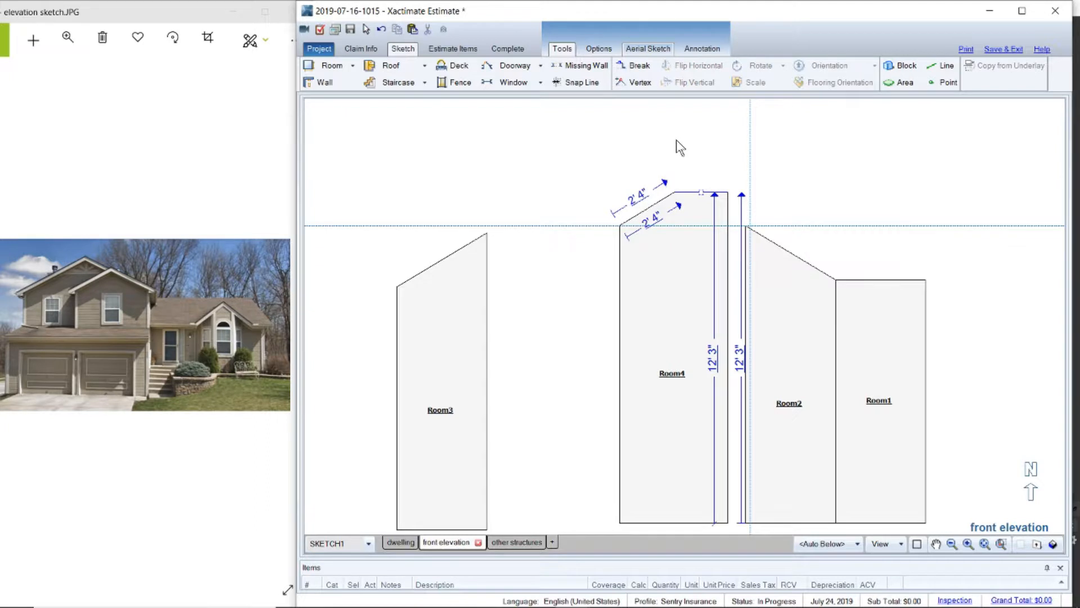
left_click(721, 163)
Step: Add a vertex on Room4's east wall at the snap line and remove the corner above it to complete the gable peak
left_click(634, 83)
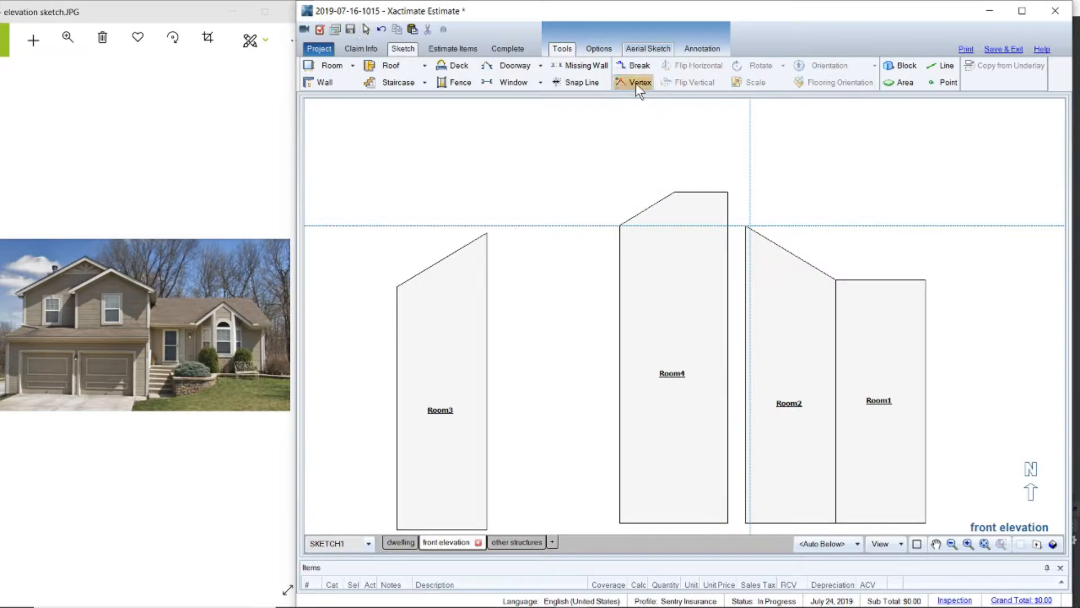
left_click(727, 225)
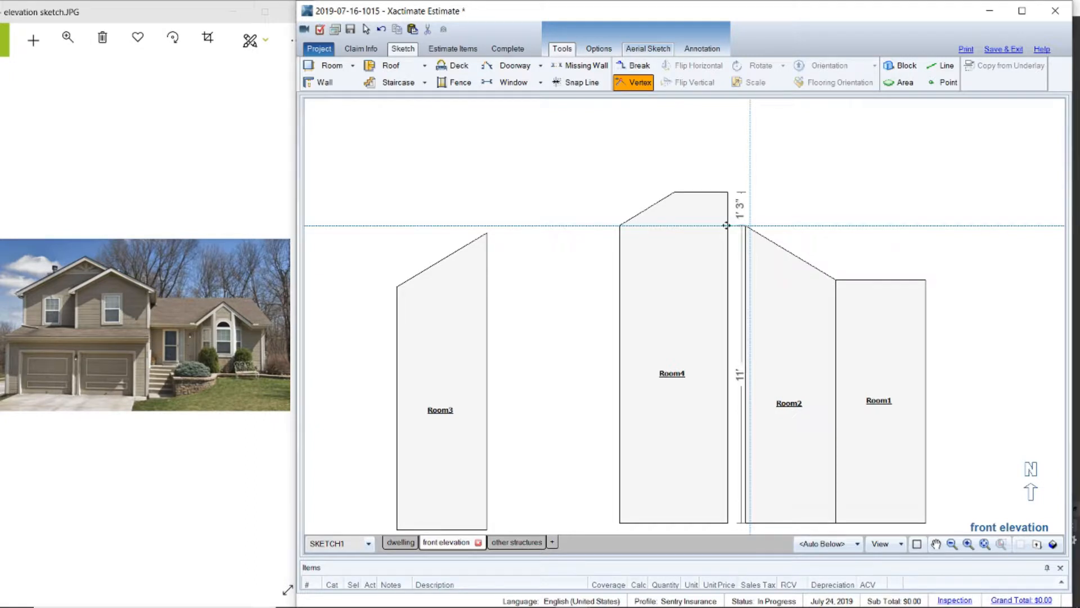
left_click(726, 225)
left_click_drag(728, 192, 706, 213)
key("Escape")
Step: Move Room4 east until it sits flush against Room2's west wall
left_click(685, 275)
left_click(684, 274)
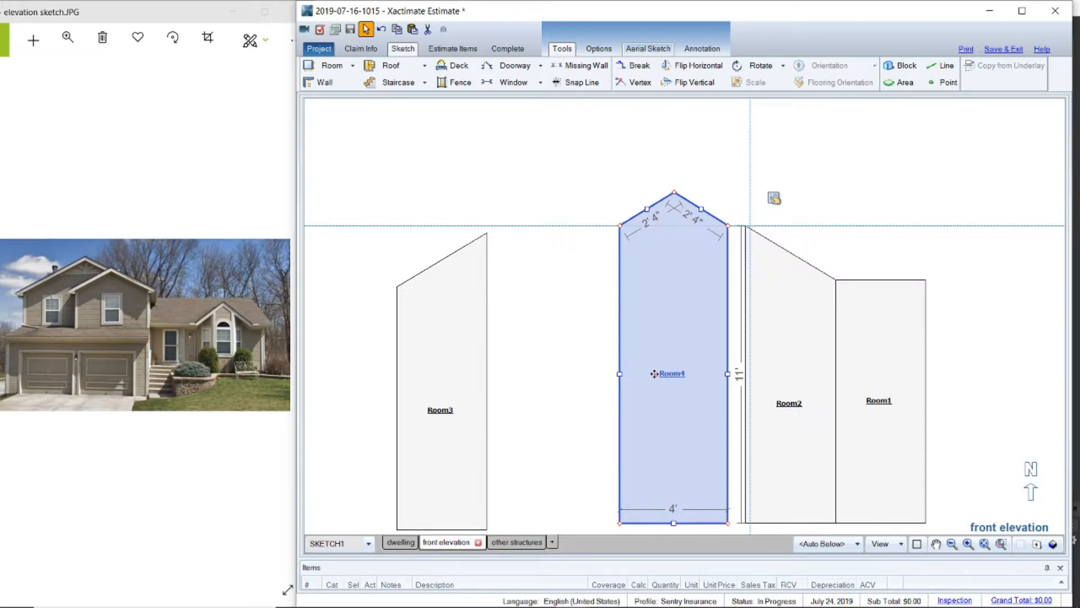
left_click_drag(659, 374, 668, 376)
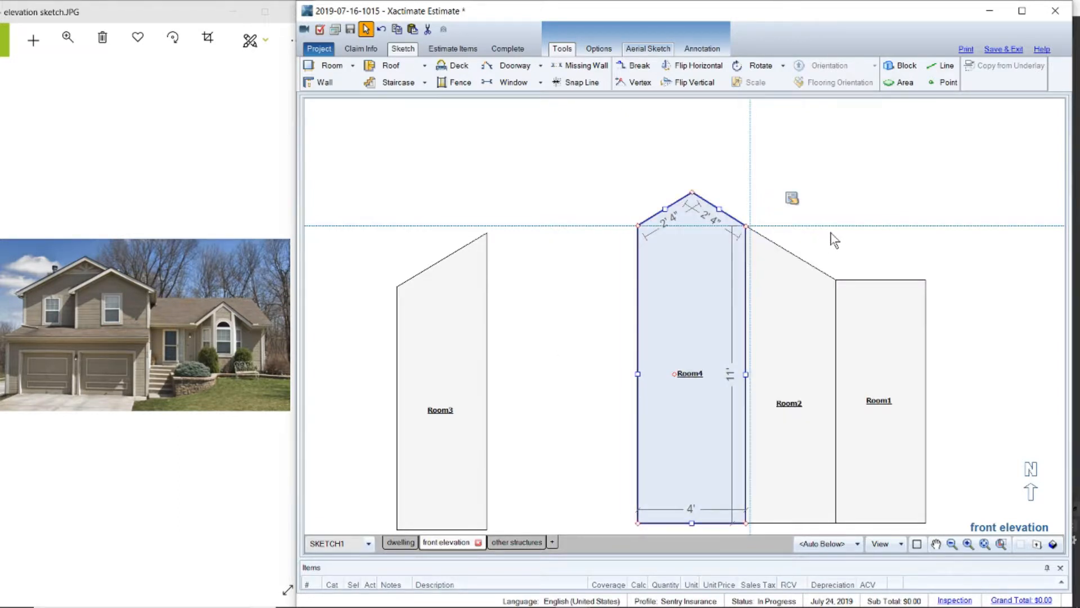
Step: Move Room3 flush against Room4's west wall and delete the horizontal and vertical snap lines
left_click(447, 352)
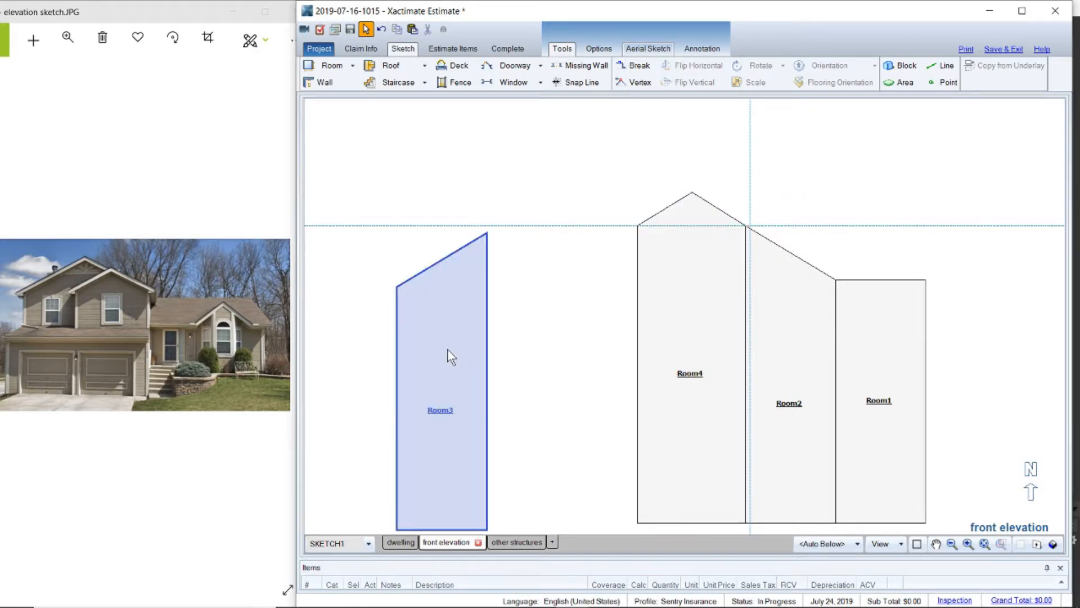
left_click_drag(421, 410, 568, 405)
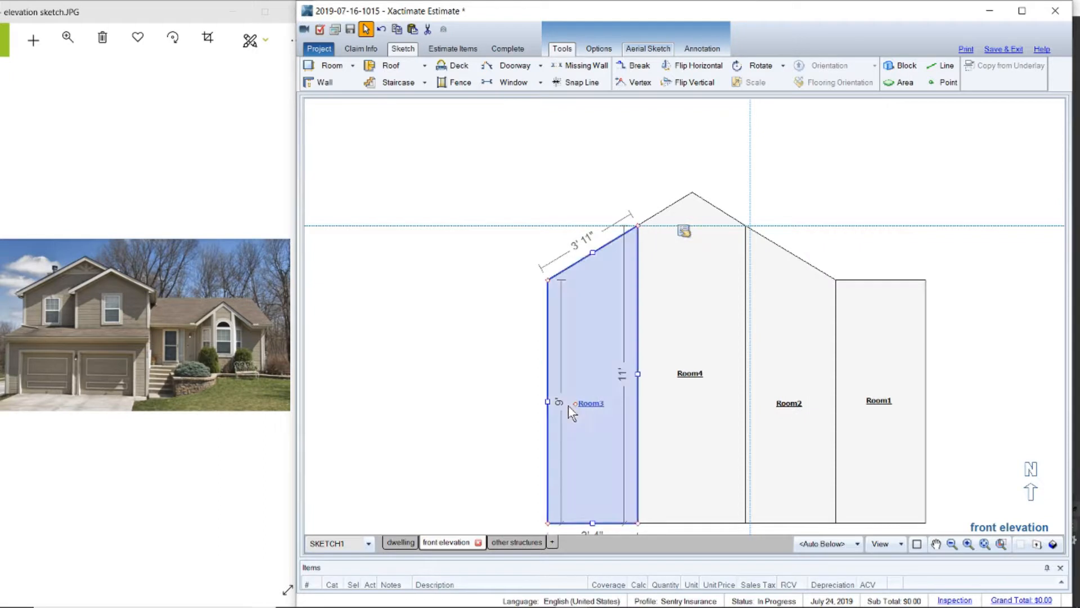
left_click(428, 266)
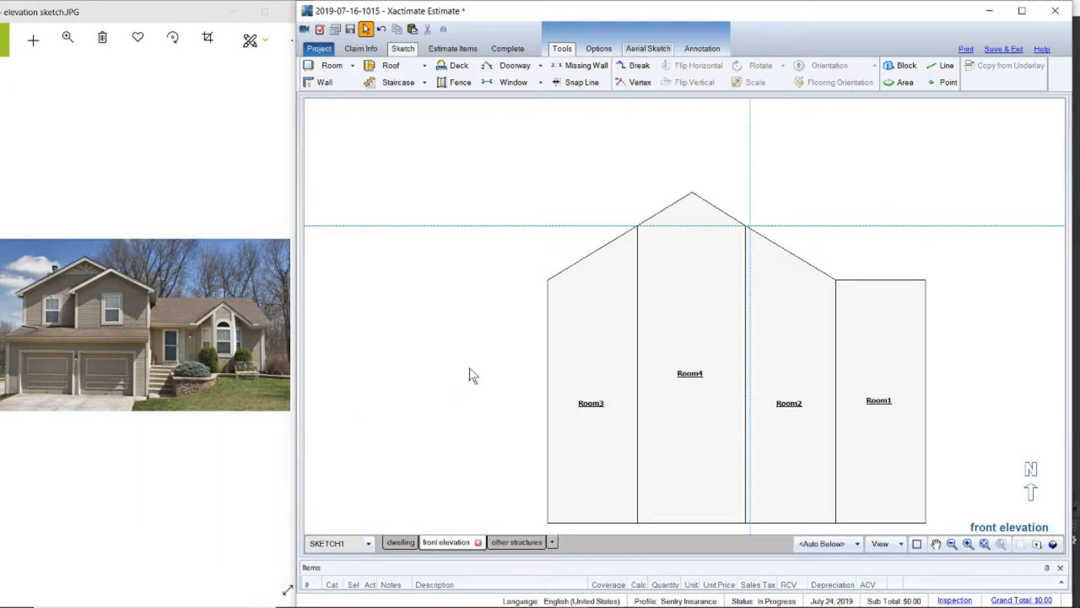
left_click(901, 227)
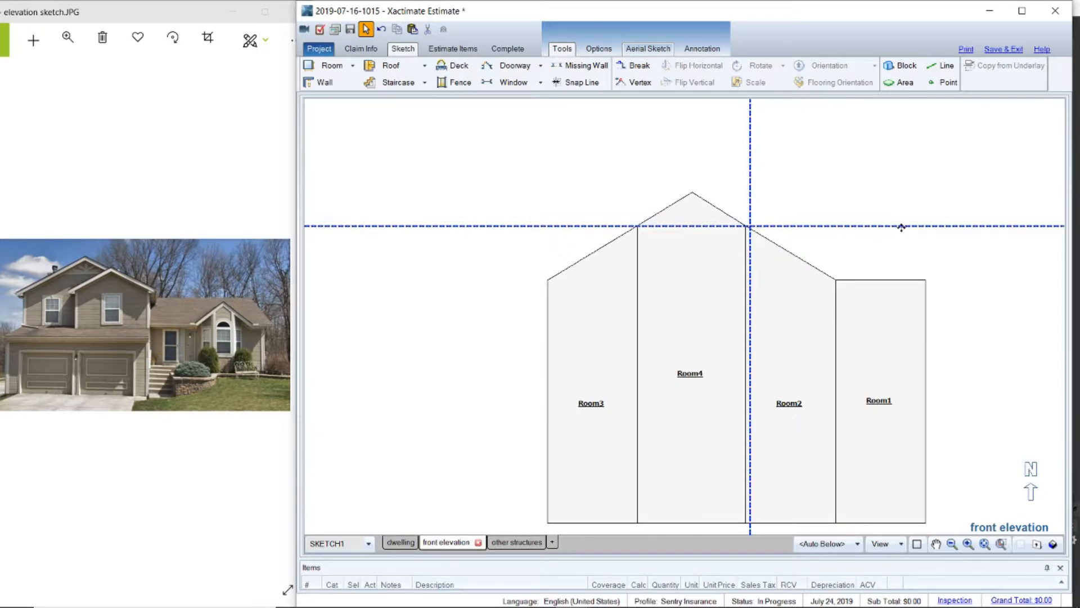
key("Delete")
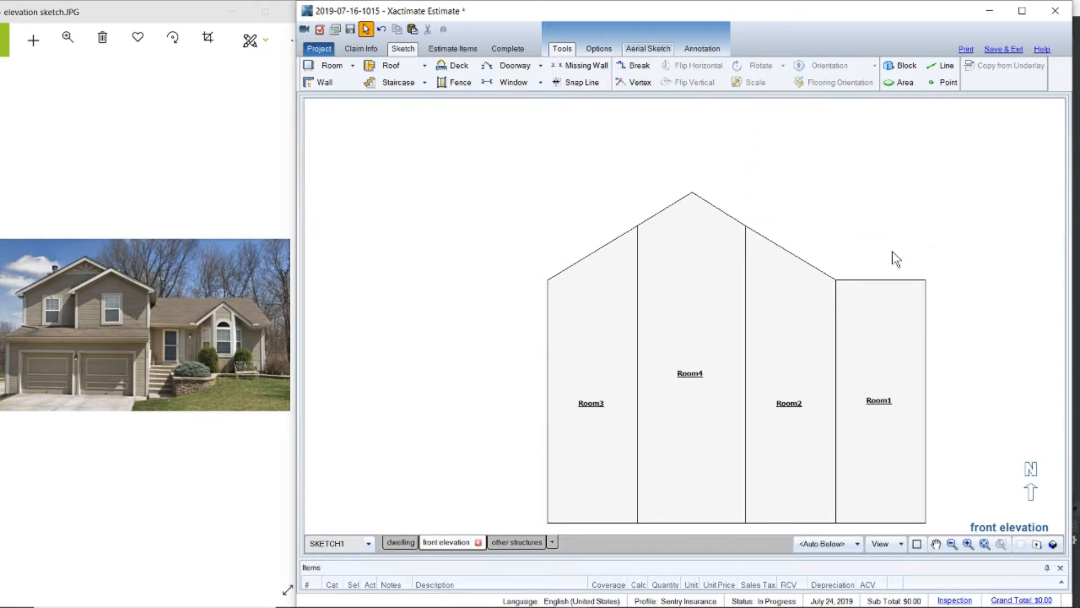
Step: Duplicate Room1 and place the copy flush against Room3's west wall
left_click(881, 338)
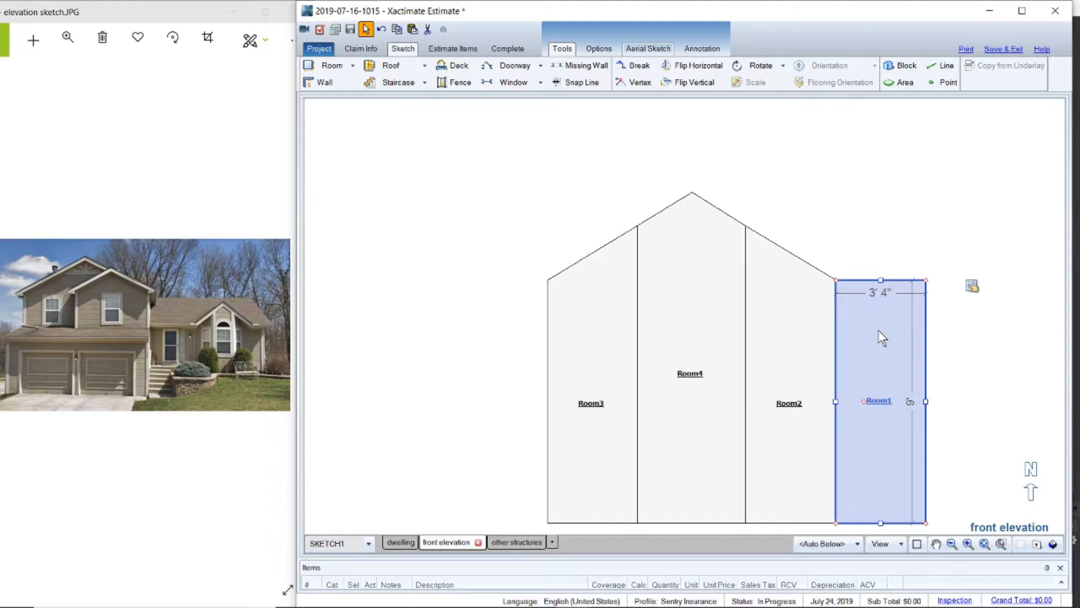
key("ctrl+c")
key("ctrl+v")
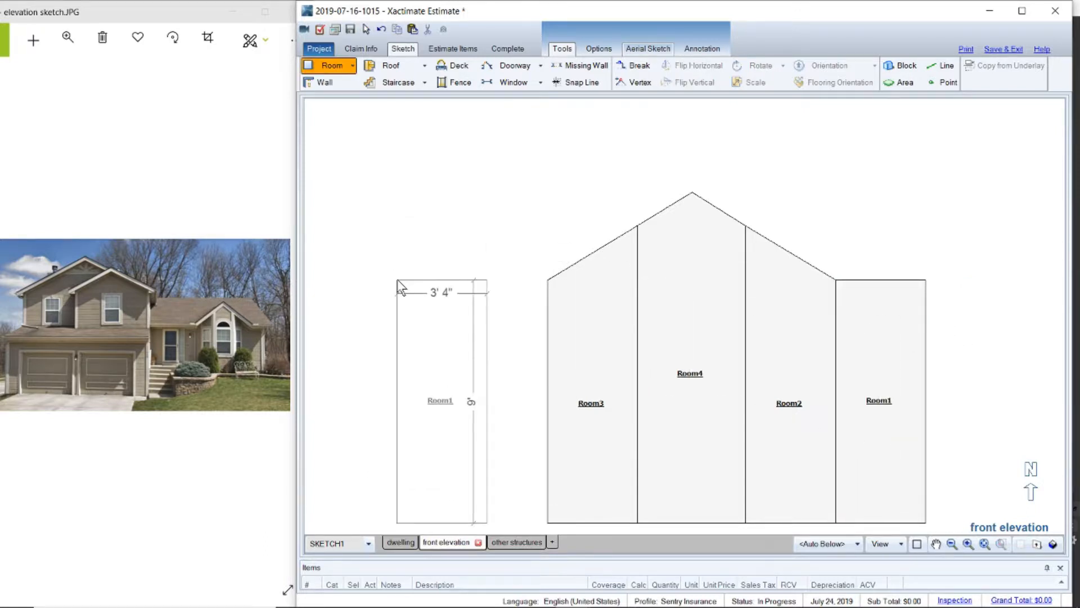
left_click(445, 272)
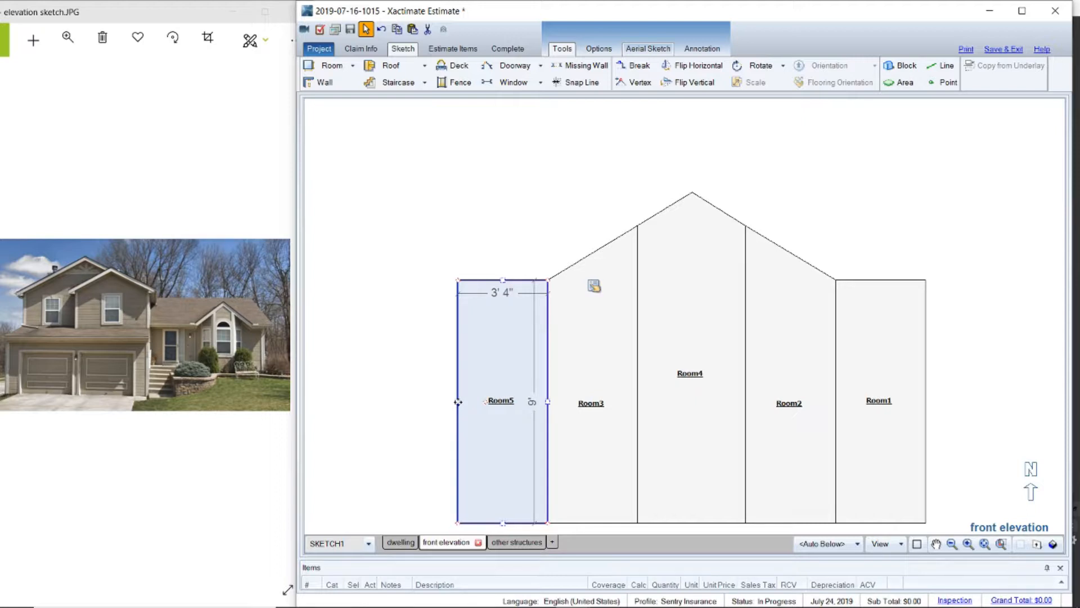
Step: Stretch Room5's west wall outward and set the room's width to 9.1
left_click_drag(458, 402, 379, 392)
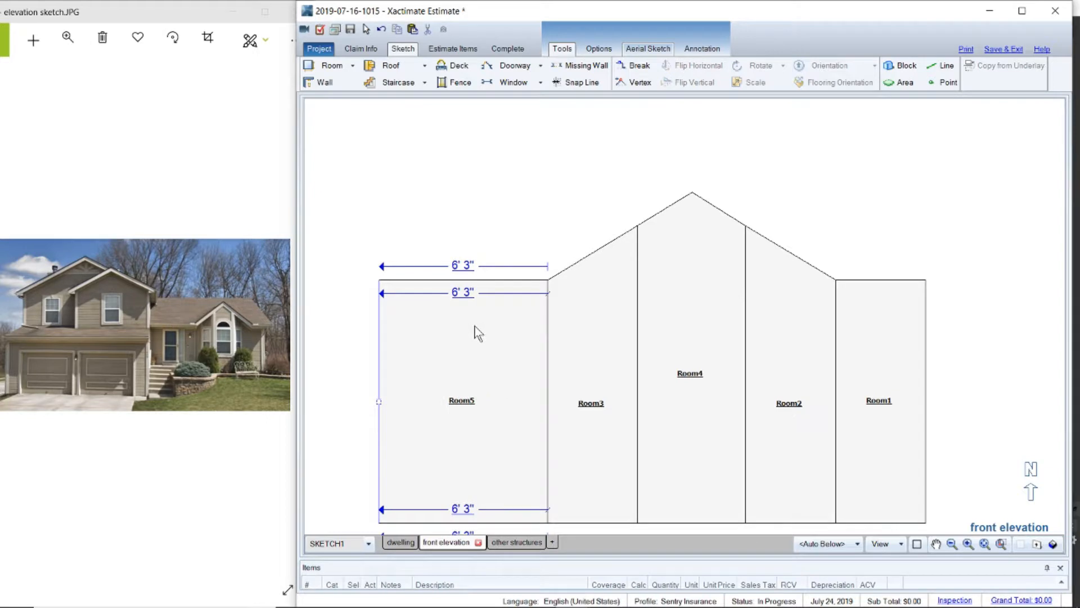
double_click(462, 293)
type("9.1")
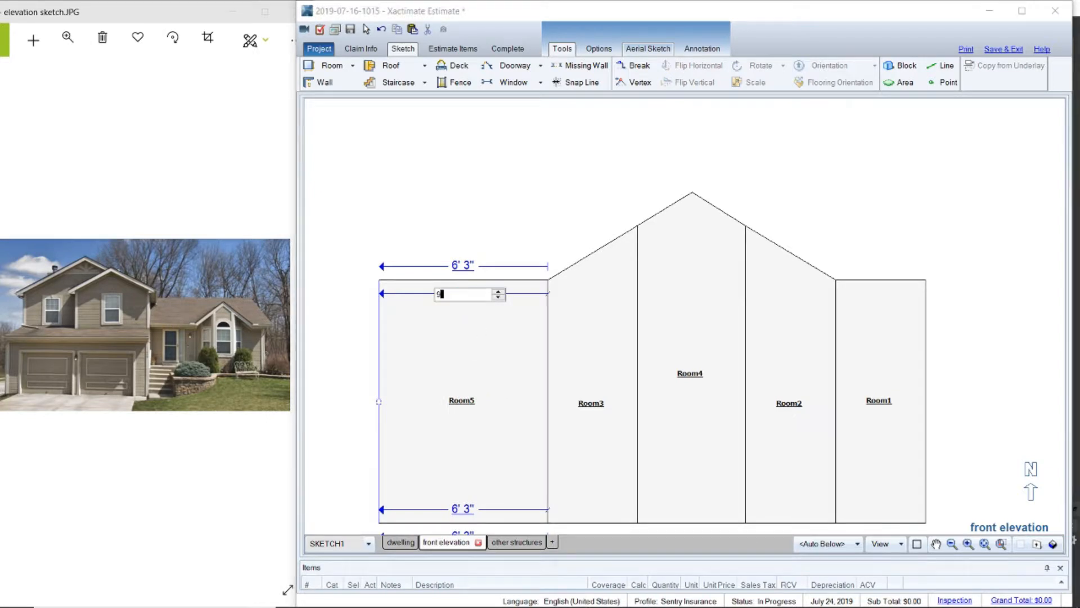
key("Return")
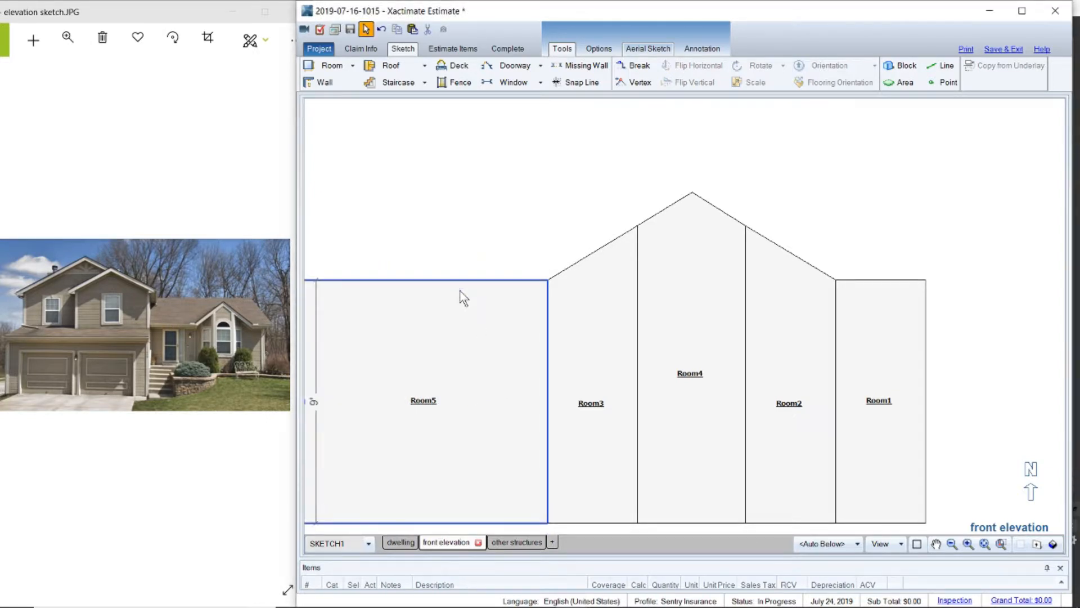
left_click(983, 543)
left_click(951, 544)
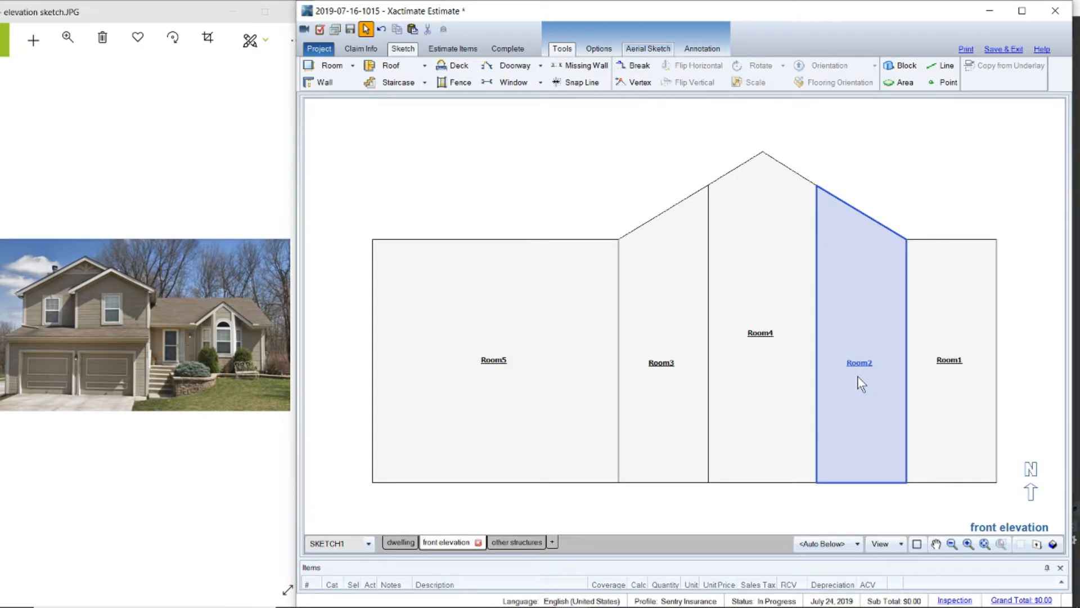
Step: Review Room2's properties and its area variables
left_click(858, 307)
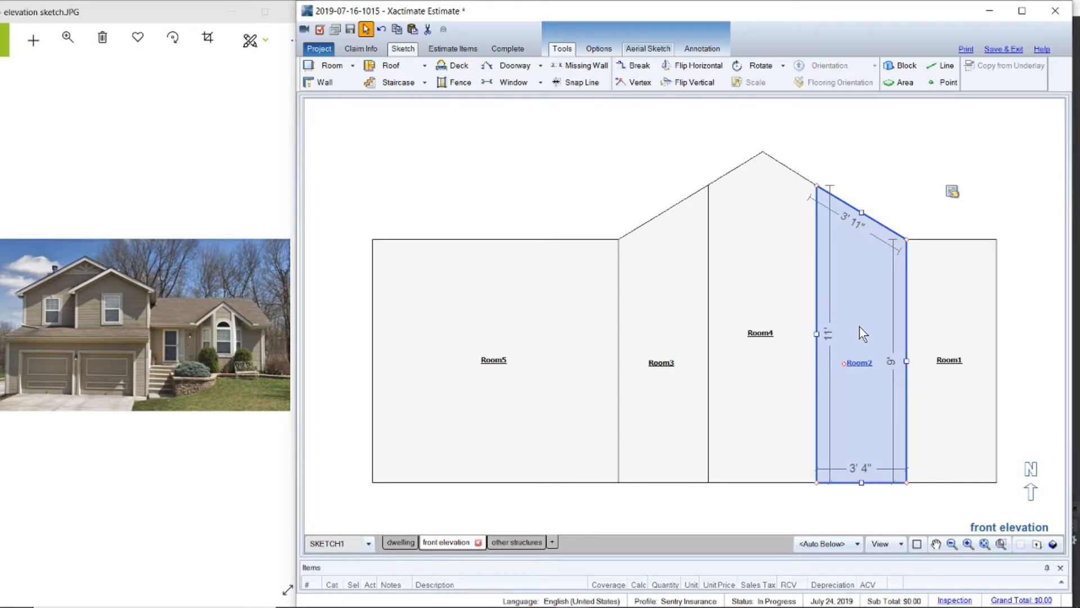
left_click(953, 192)
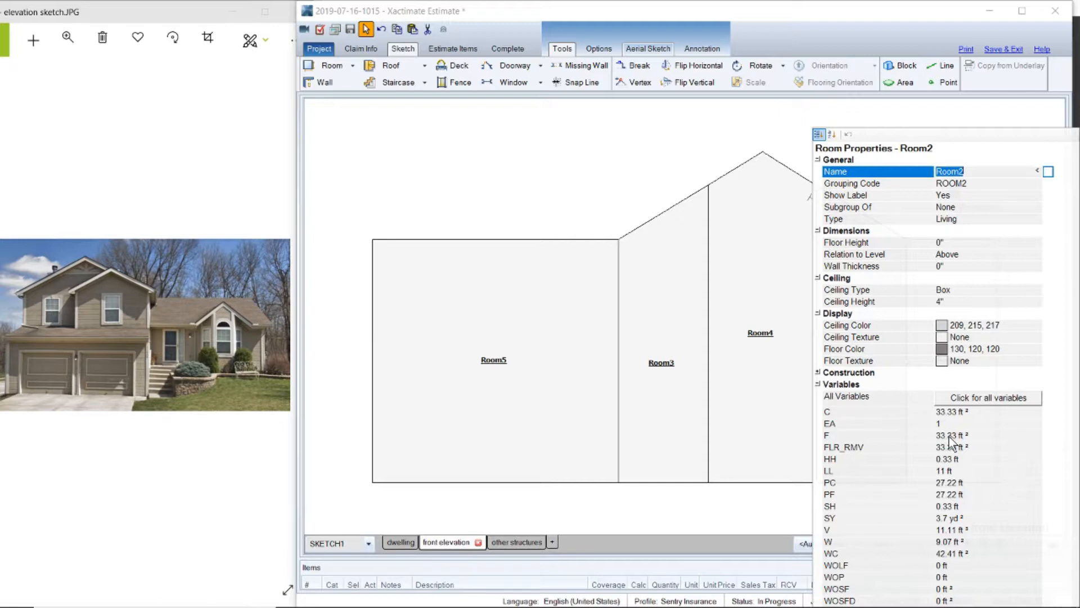
left_click(607, 198)
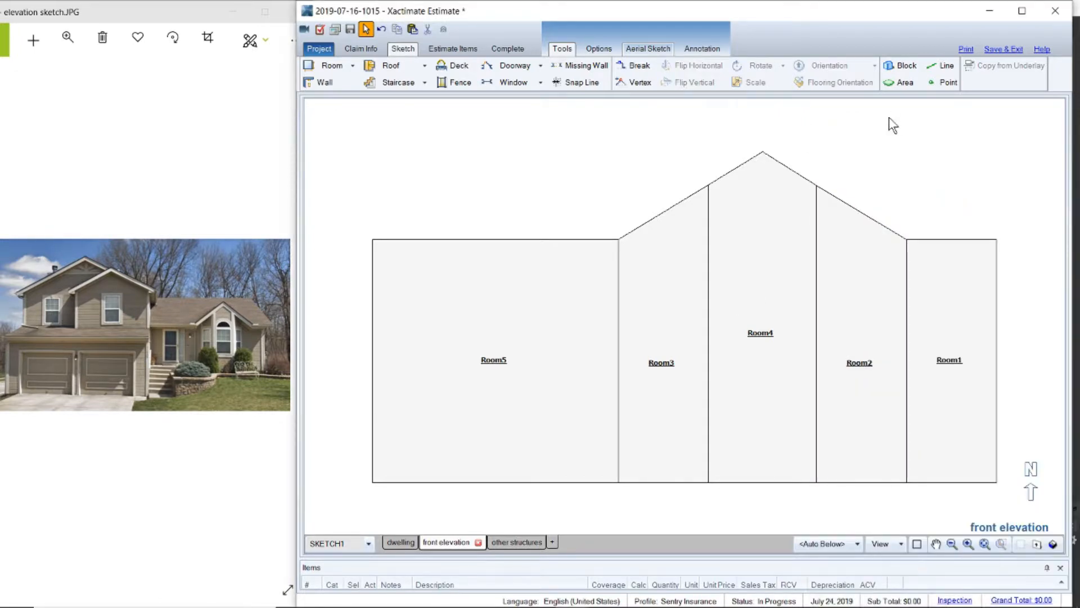
Step: Draw a reference area about 2' 1" wide and 5' high inside Room2 and center it between the room's side walls
left_click(898, 83)
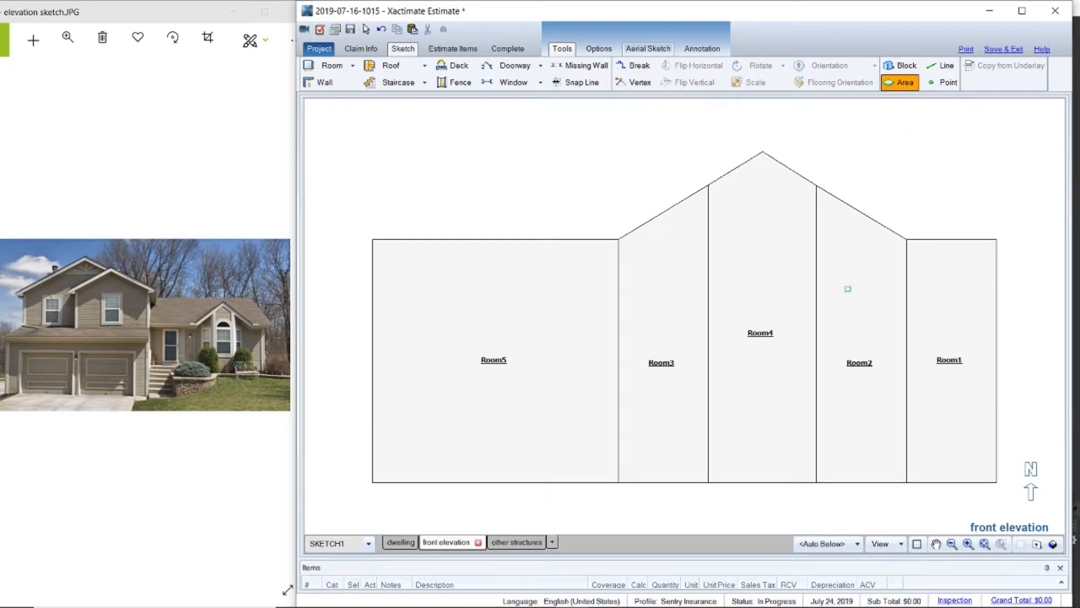
left_click_drag(848, 290, 899, 415)
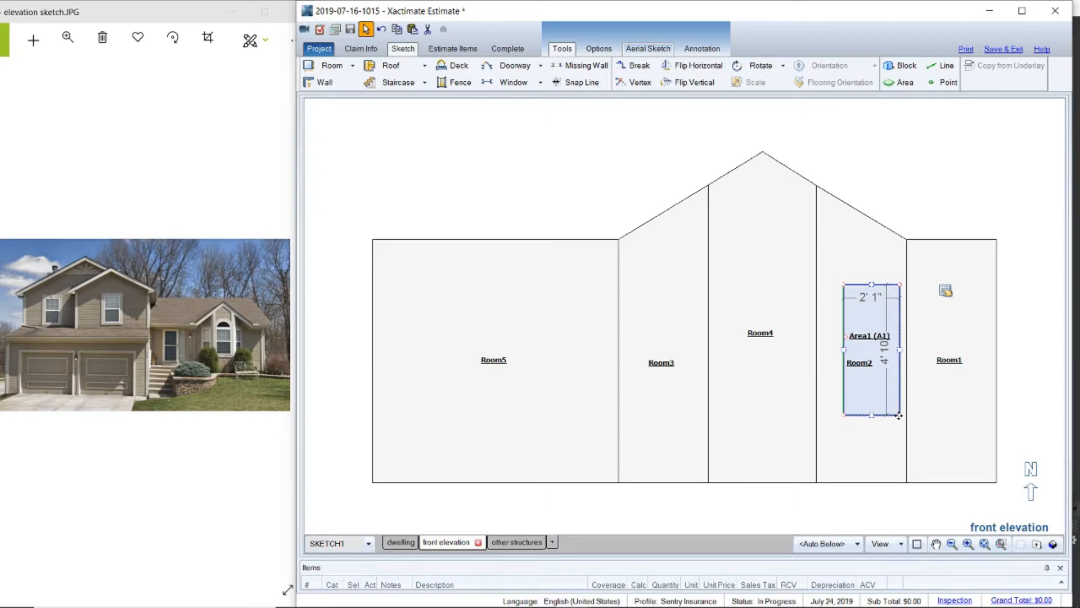
left_click_drag(873, 415, 872, 419)
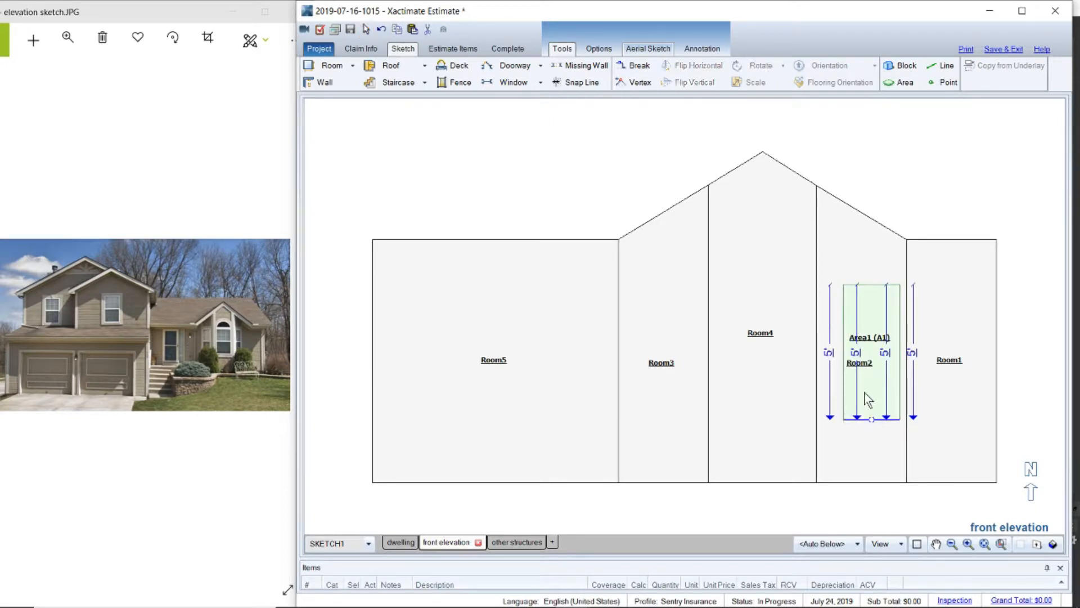
left_click(873, 380)
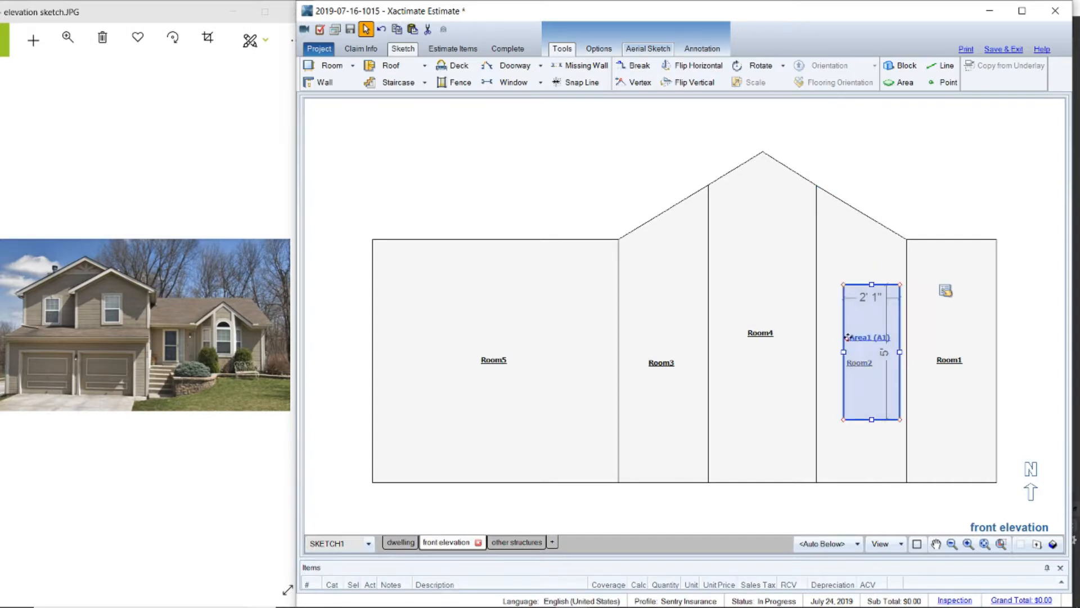
left_click_drag(848, 338, 838, 339)
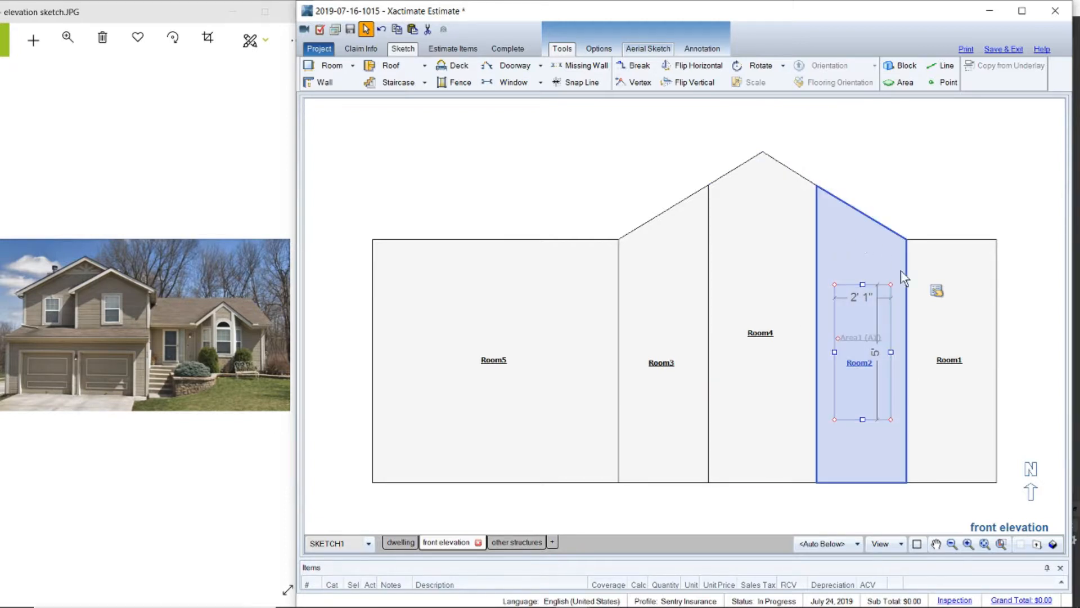
Step: Turn the reference area in Room2 into a hole and open Room2's properties to check its area variables
left_click(936, 293)
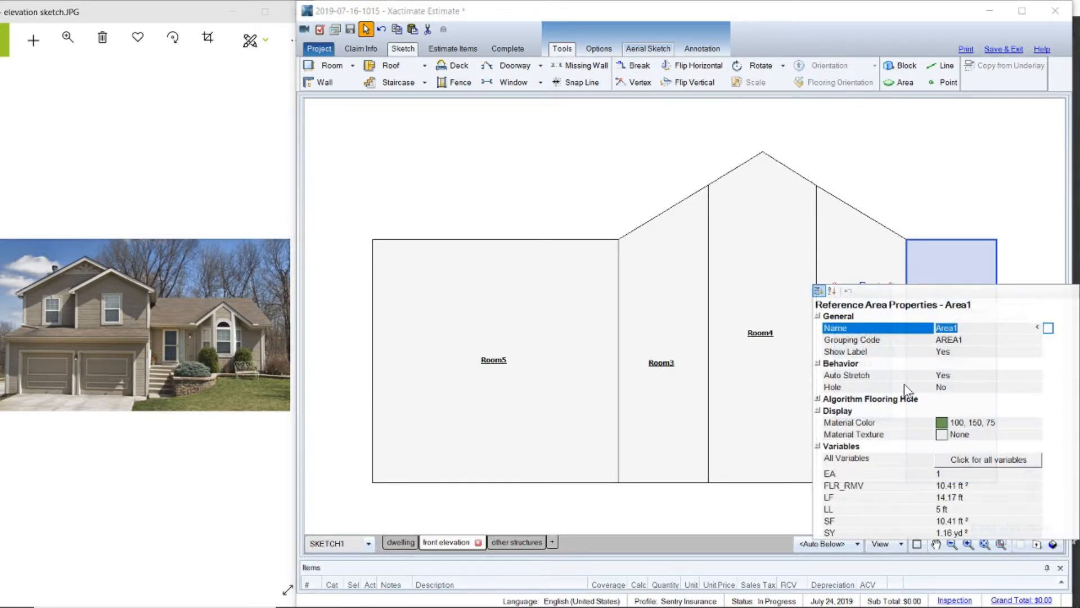
left_click(956, 388)
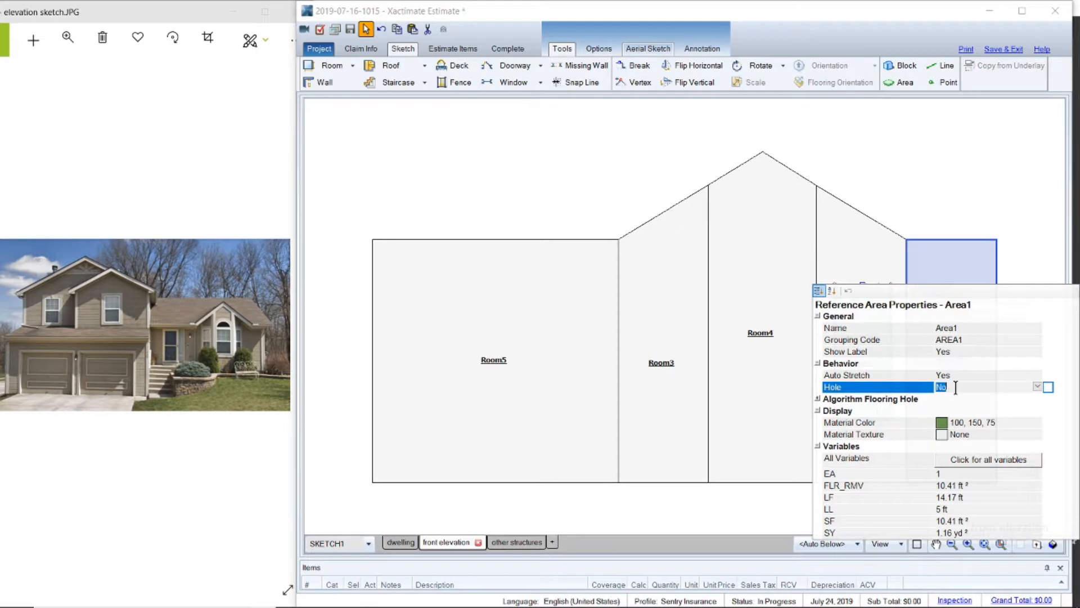
left_click(1038, 390)
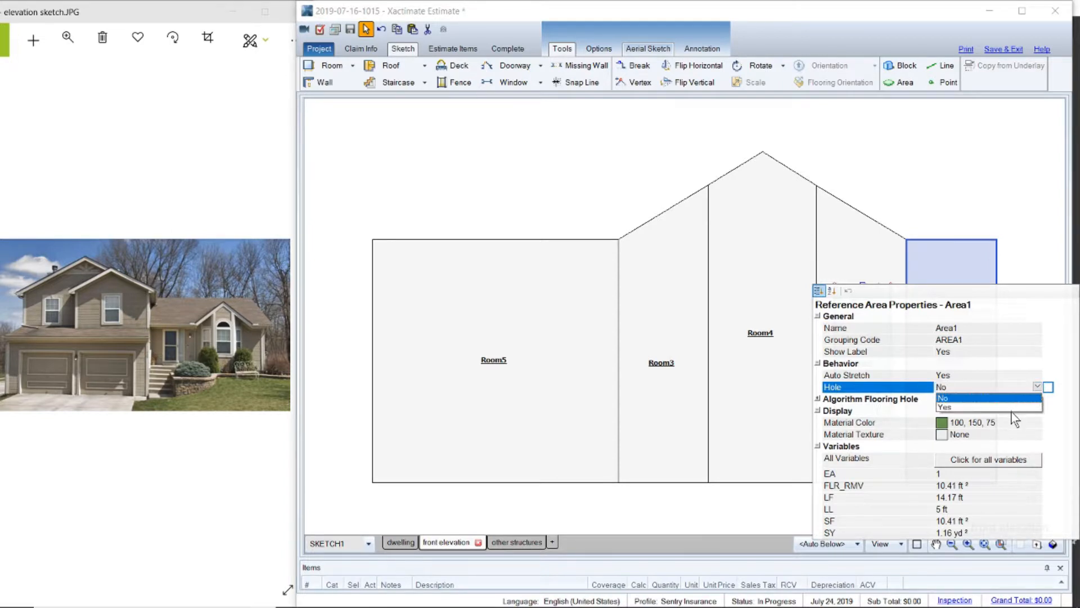
left_click(1013, 409)
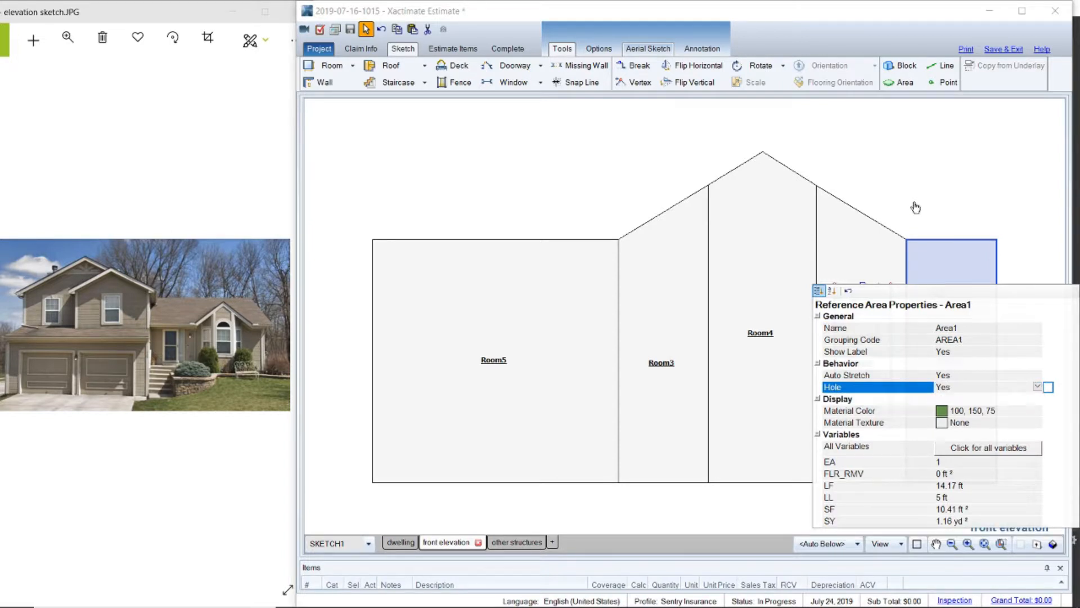
left_click(852, 254)
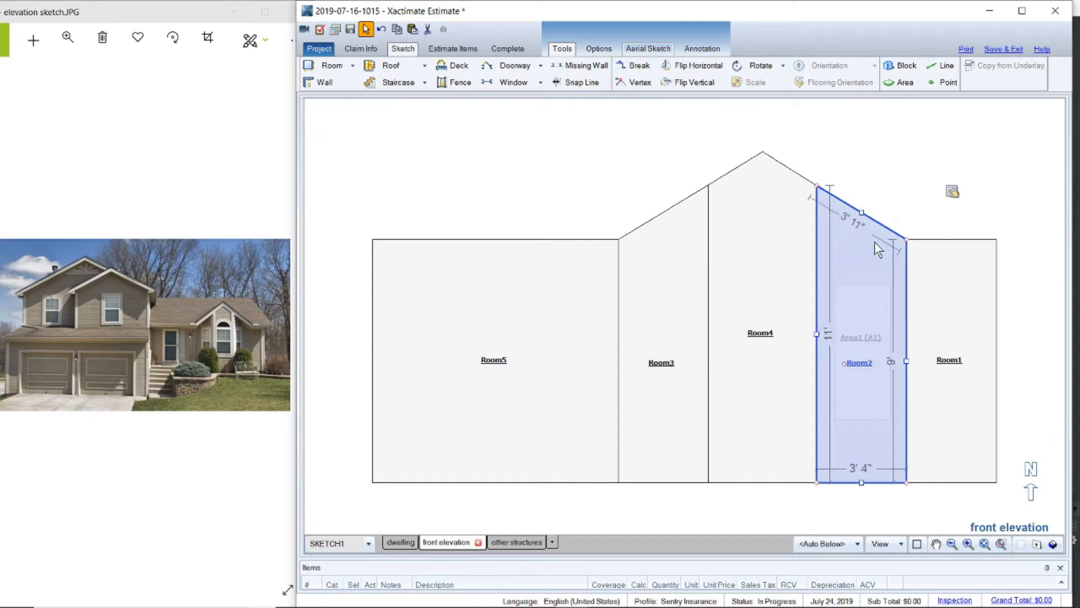
left_click(951, 193)
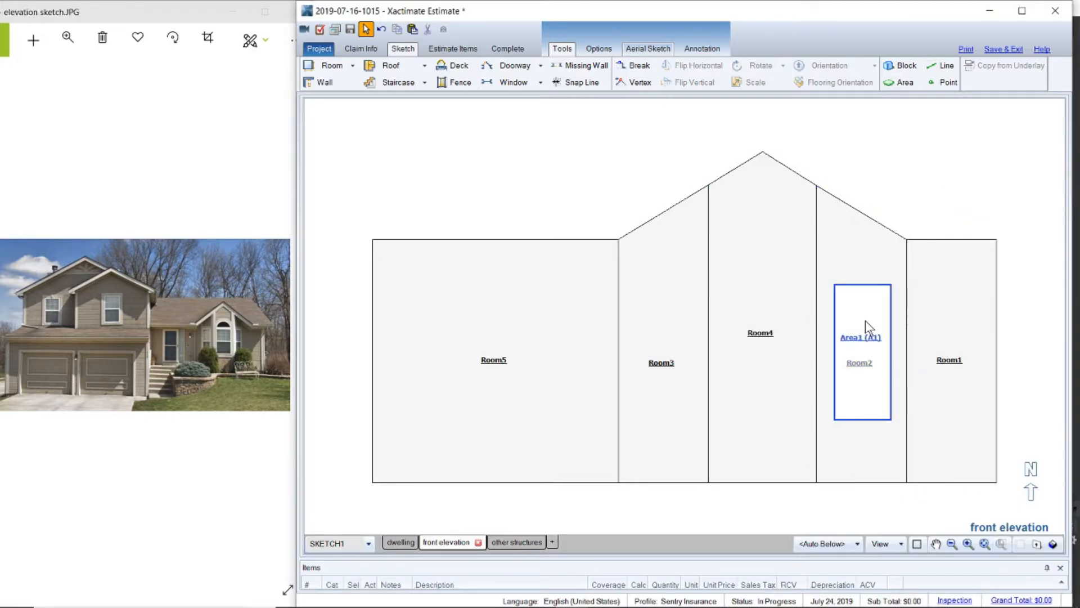
Step: Copy Room2's window area, place the copy inside Room3 and set its width to 2'
left_click(865, 321)
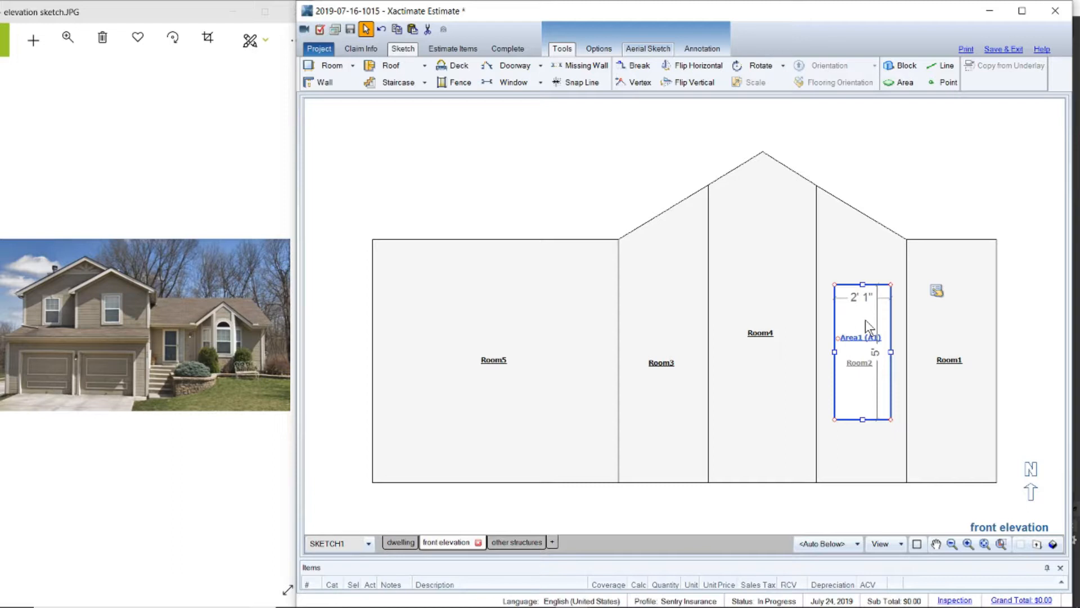
key("ctrl+c")
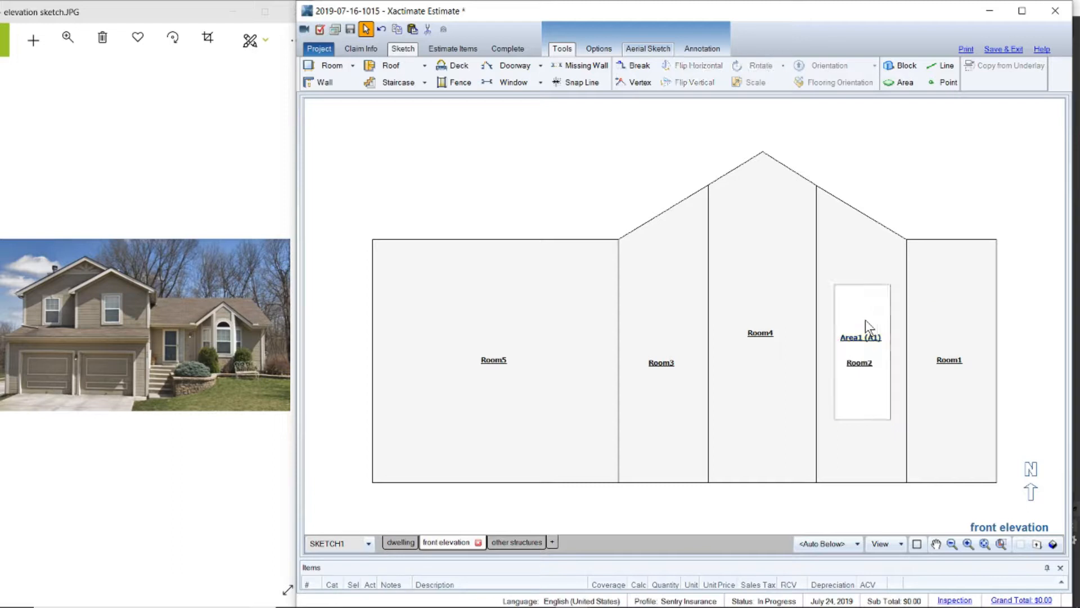
key("ctrl+v")
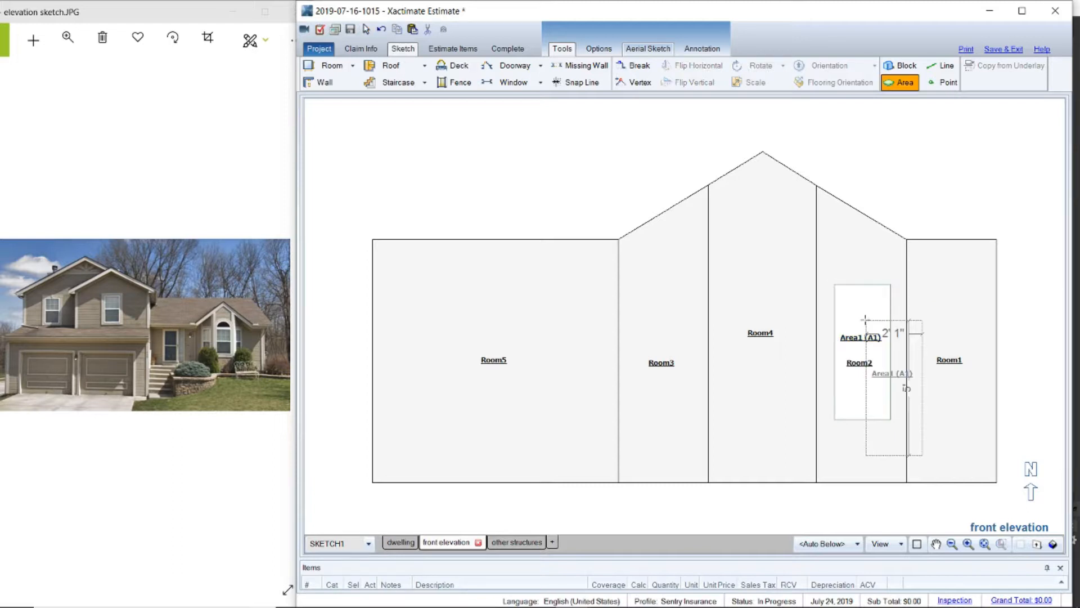
left_click(636, 288)
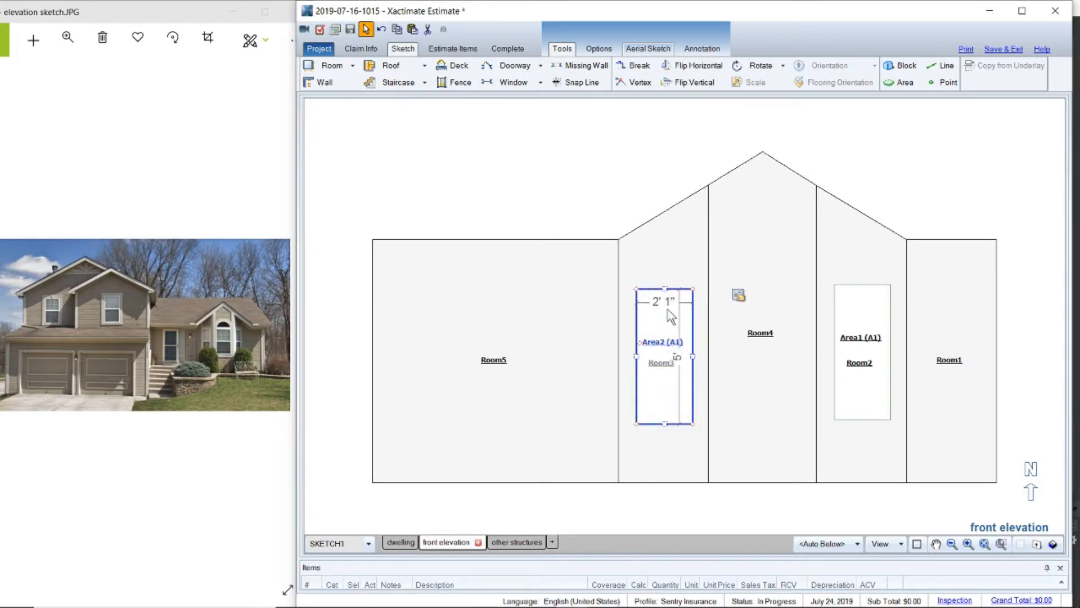
left_click(691, 357)
left_click(693, 357)
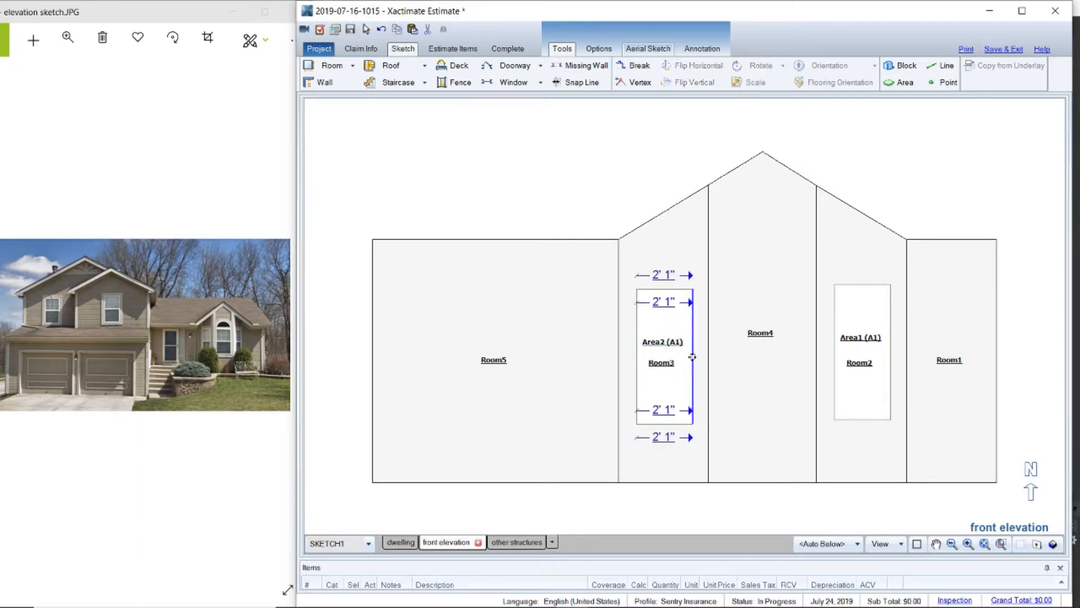
left_click(665, 303)
type("2")
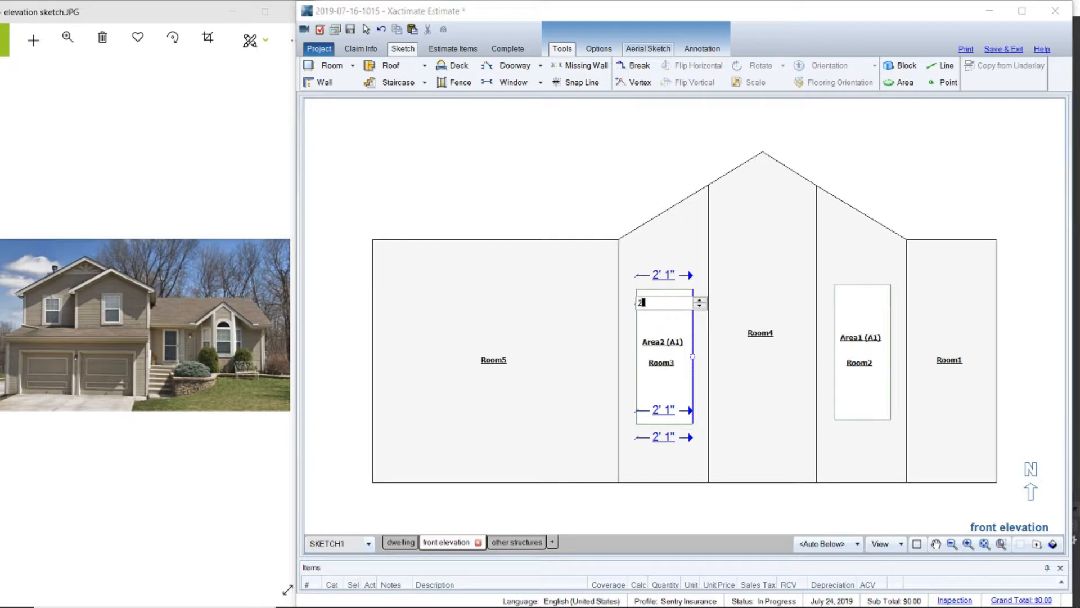
key("Return")
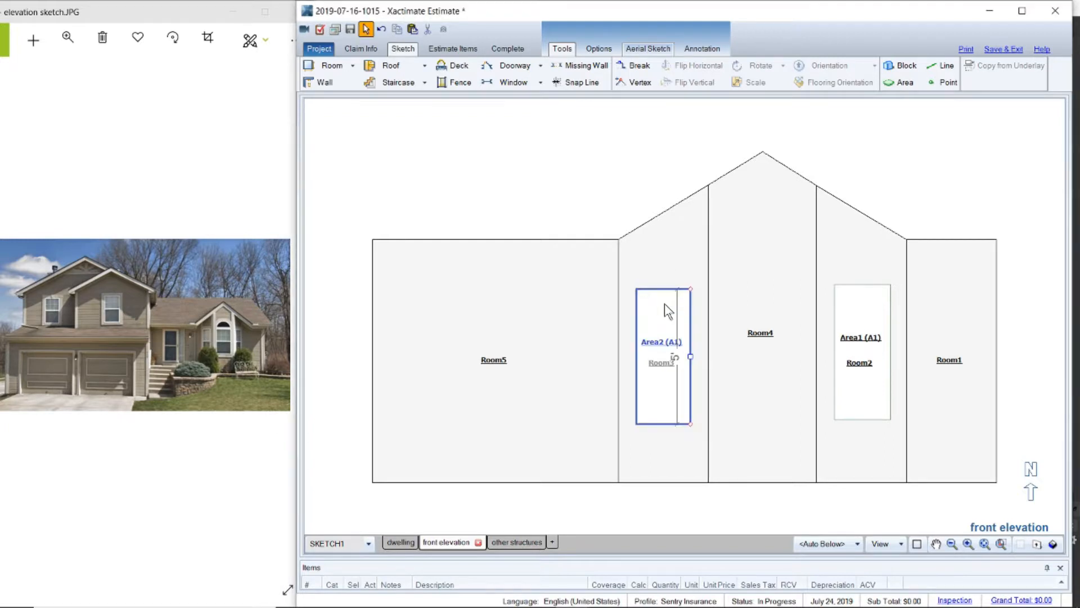
Step: Narrow the window area in Room2 to 2' wide by moving its east edge
left_click(865, 394)
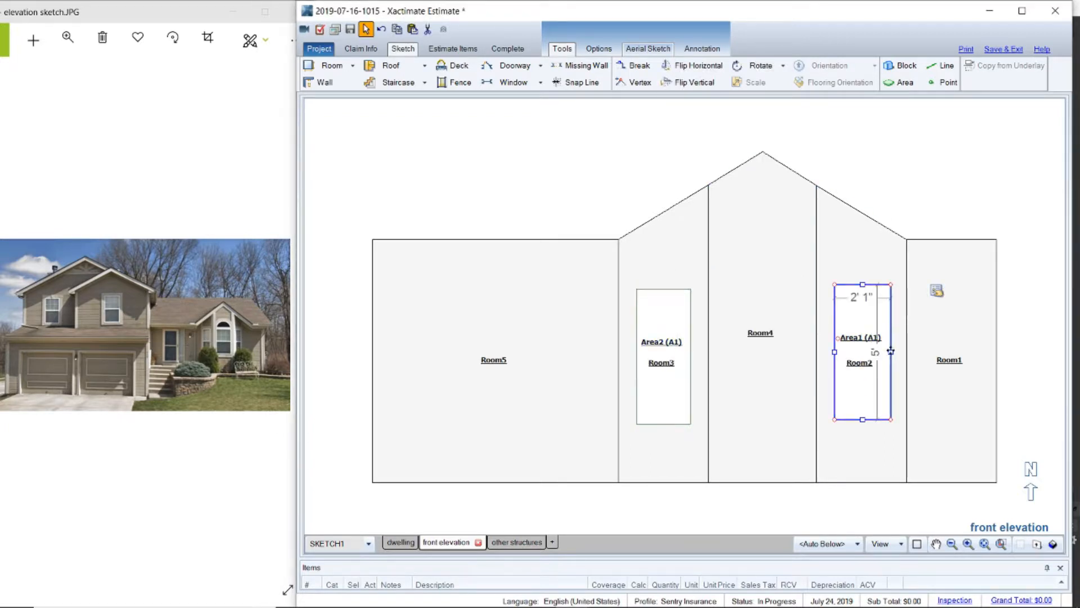
left_click(891, 347)
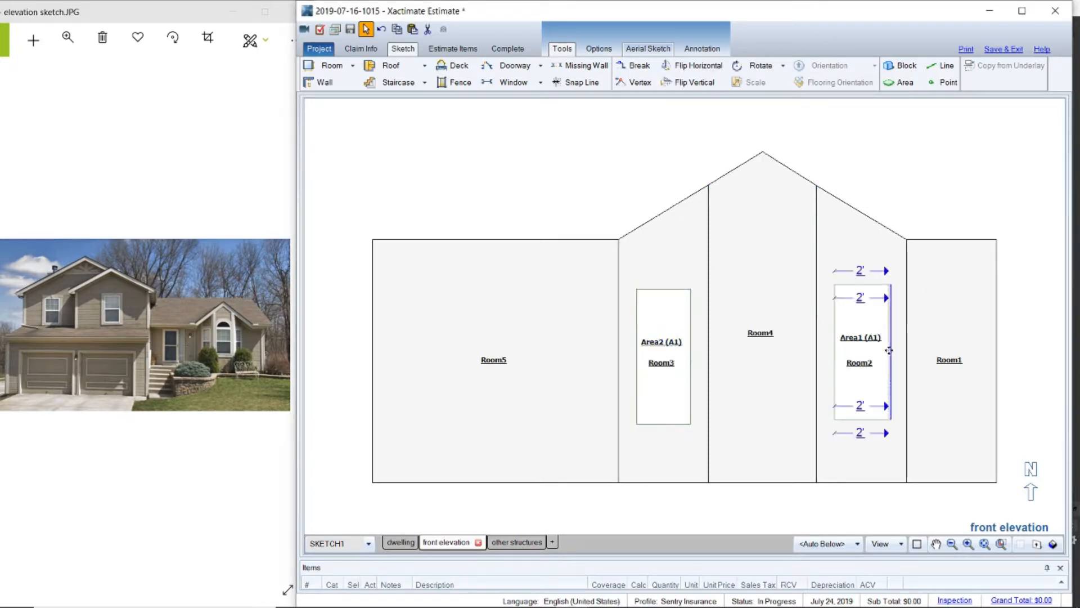
left_click(748, 294)
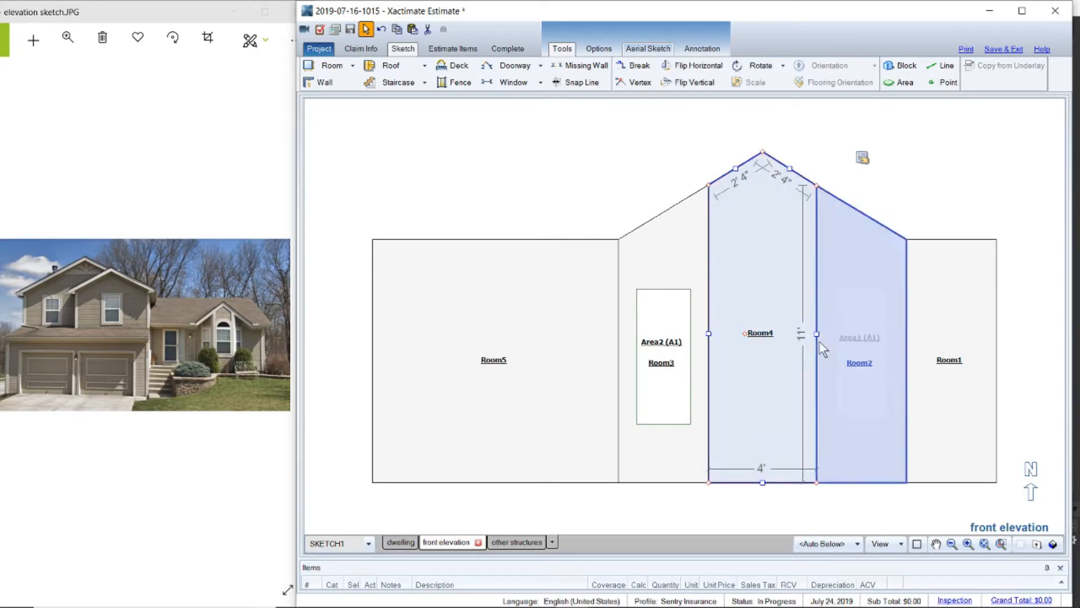
Step: Paste a copy of Room2's window area into Room4, aligning its upper edge with the window area in Room3
left_click(861, 328)
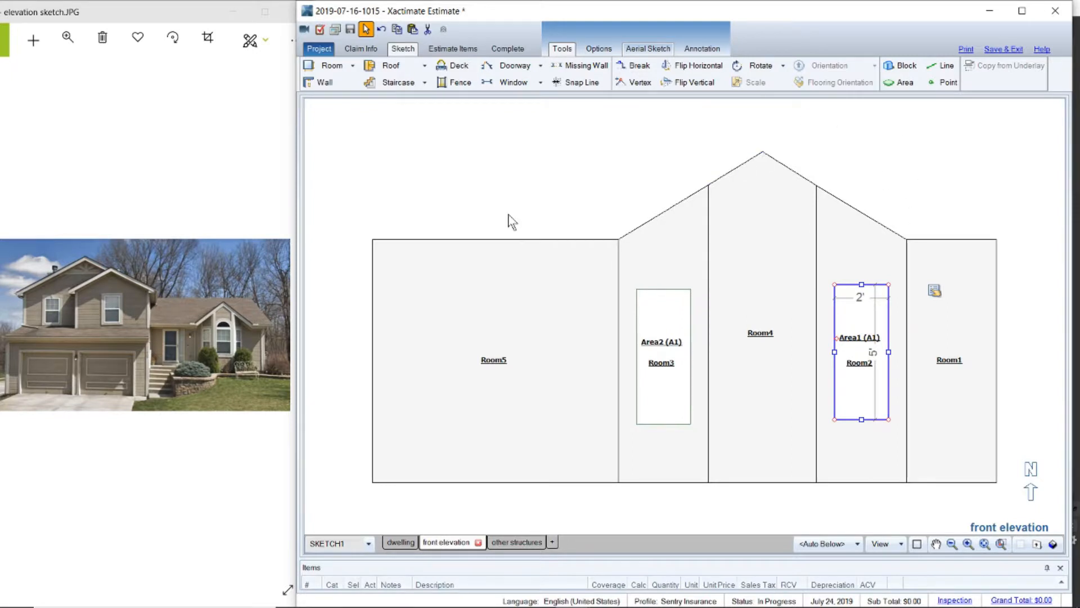
key("ctrl+c")
key("ctrl+v")
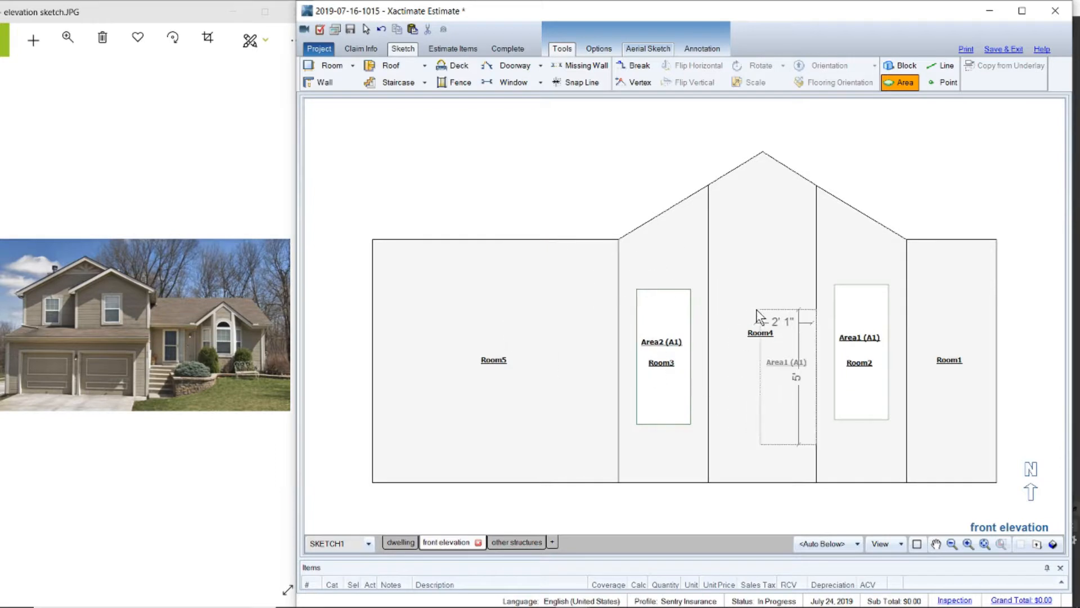
left_click_drag(734, 288, 727, 289)
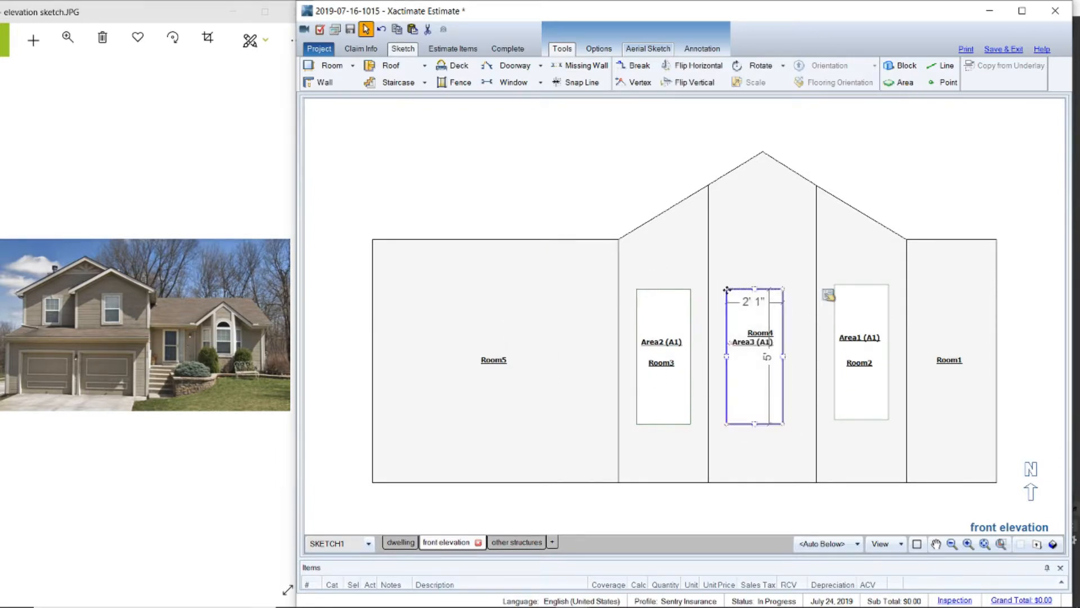
Step: Widen the window area in Room4 to 3' 4" and center it between the room's side walls
left_click_drag(782, 358, 787, 357)
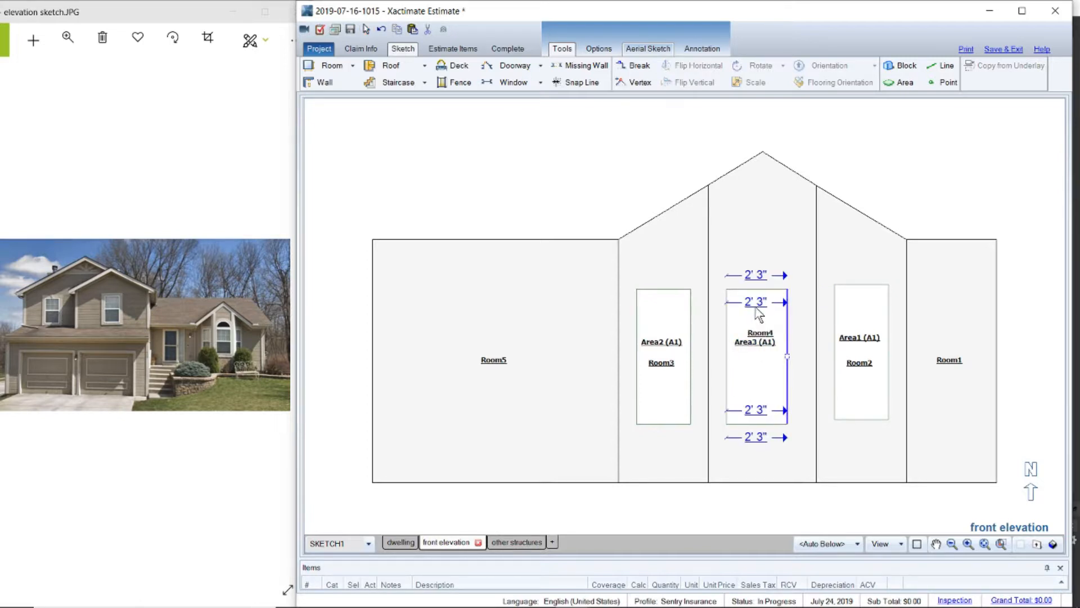
left_click(755, 303)
type("3")
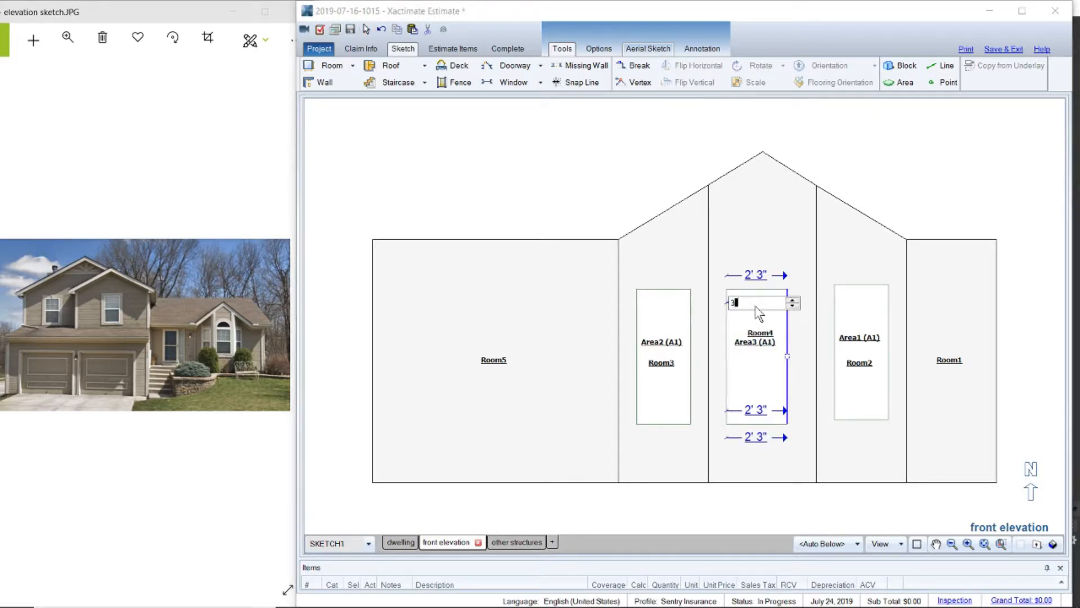
key("Return")
left_click(766, 360)
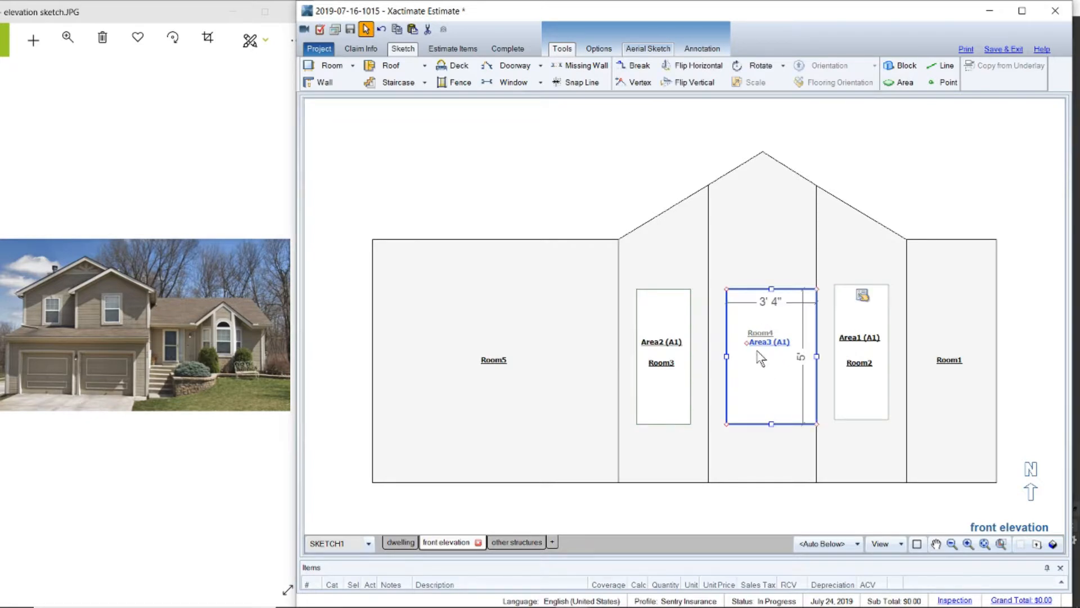
left_click_drag(746, 341, 739, 342)
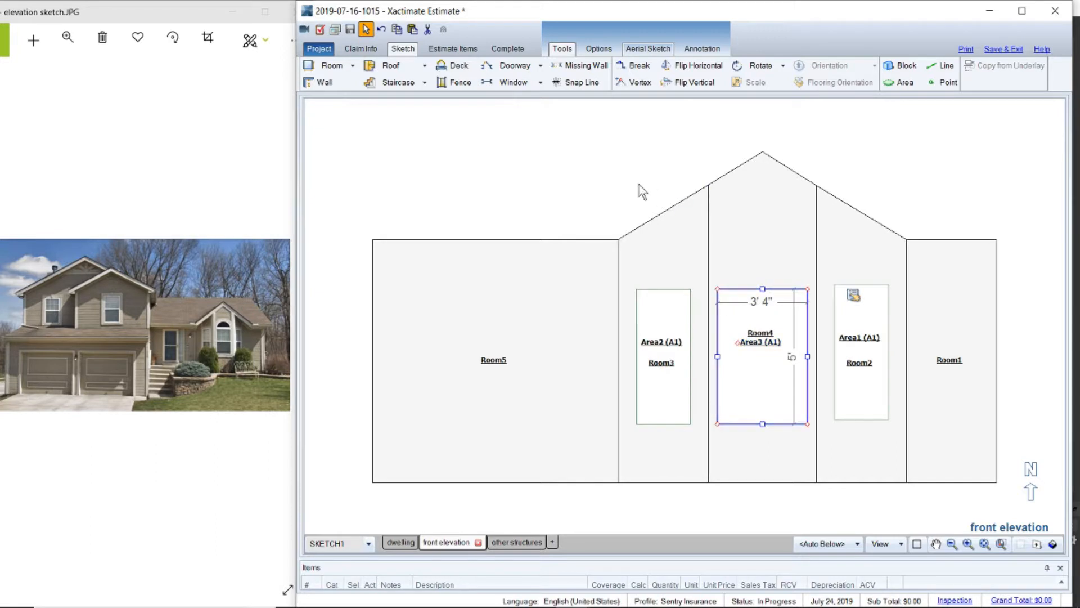
Step: Paste another window area, shorten it to about 1' 4" high and move it above the window area in Room4
key("ctrl+v")
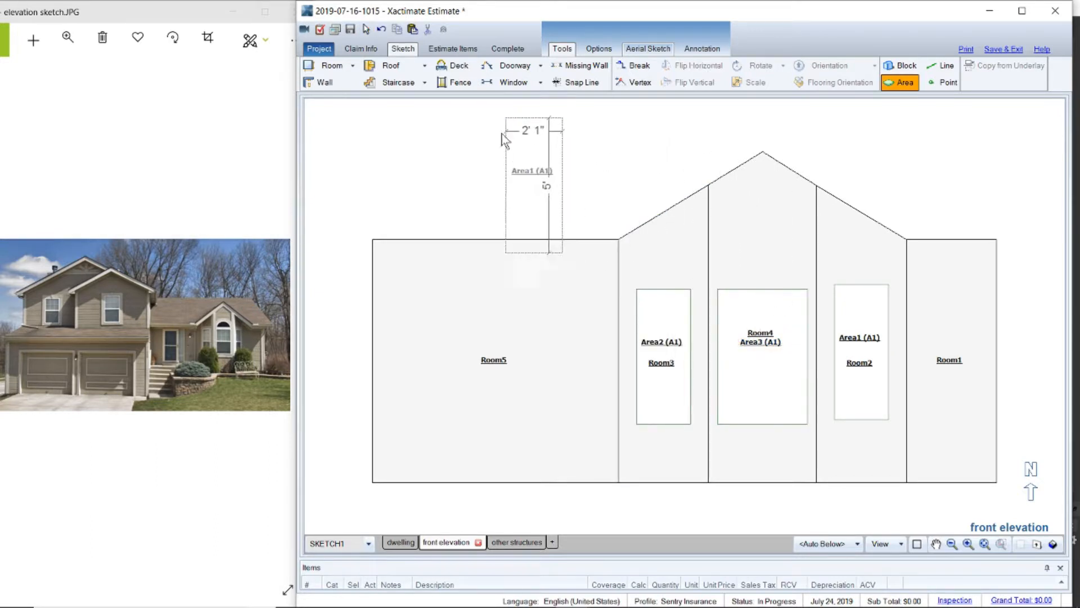
left_click(507, 280)
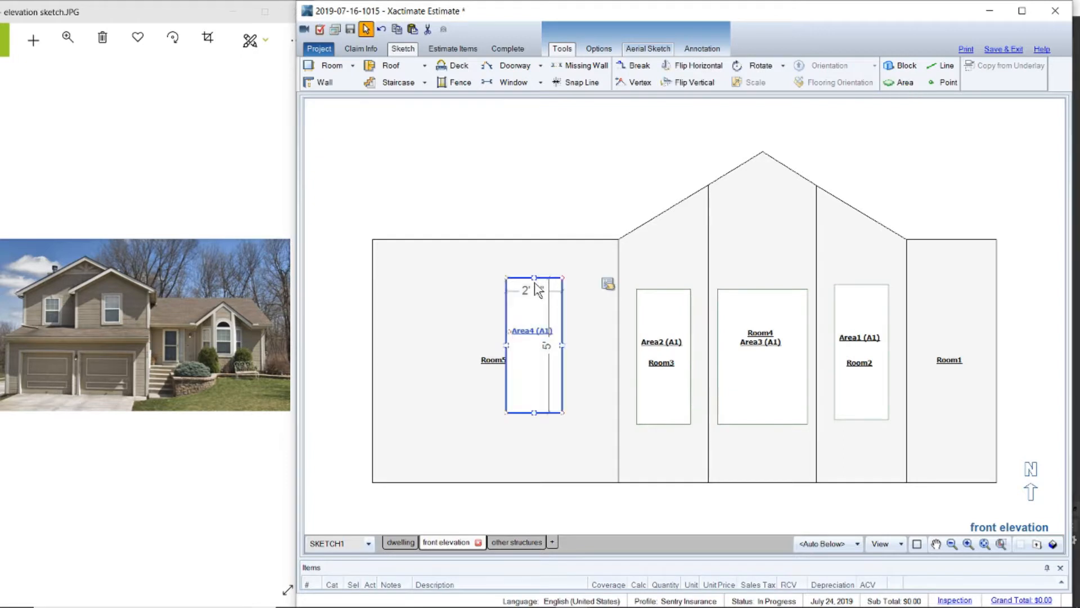
left_click_drag(534, 303, 534, 385)
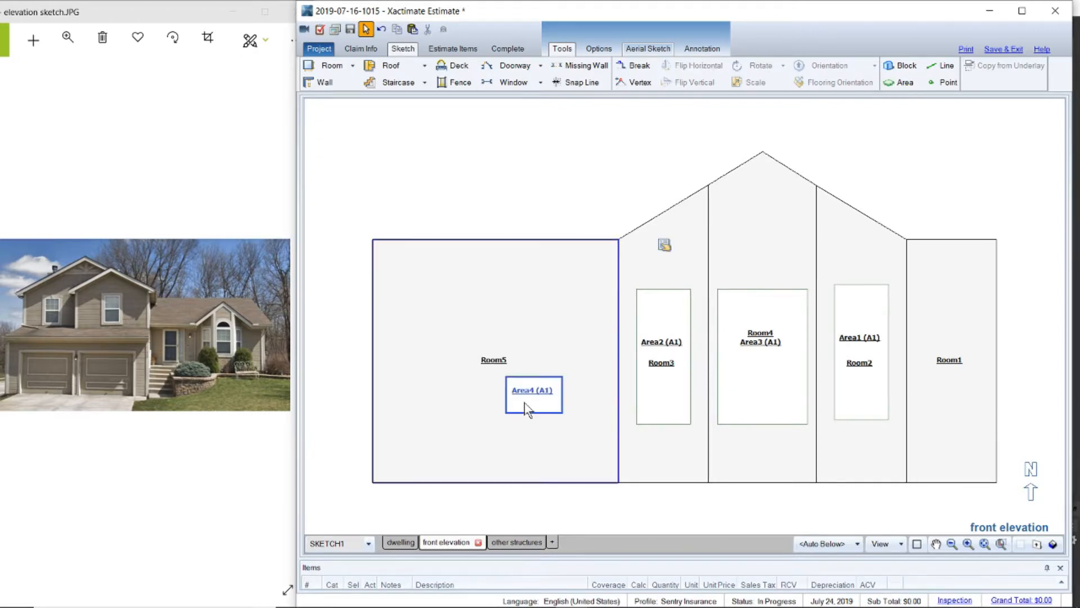
left_click(524, 400)
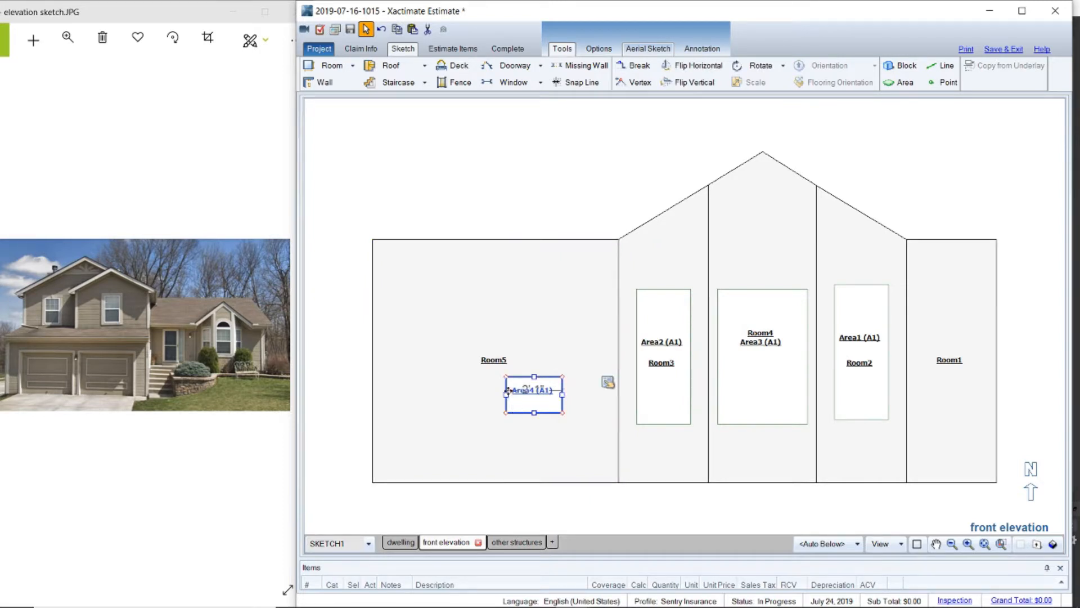
left_click_drag(508, 390, 796, 264)
Step: Widen the short upper area in Room4 to about 3' 1" and center it above the larger window area
left_click(770, 234)
type("3")
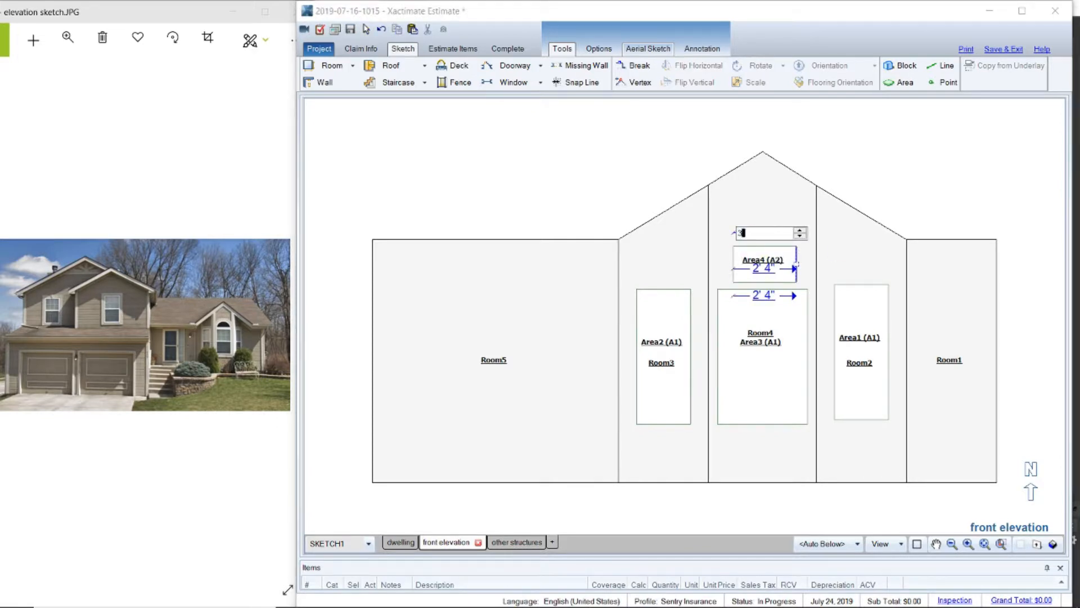
key("Return")
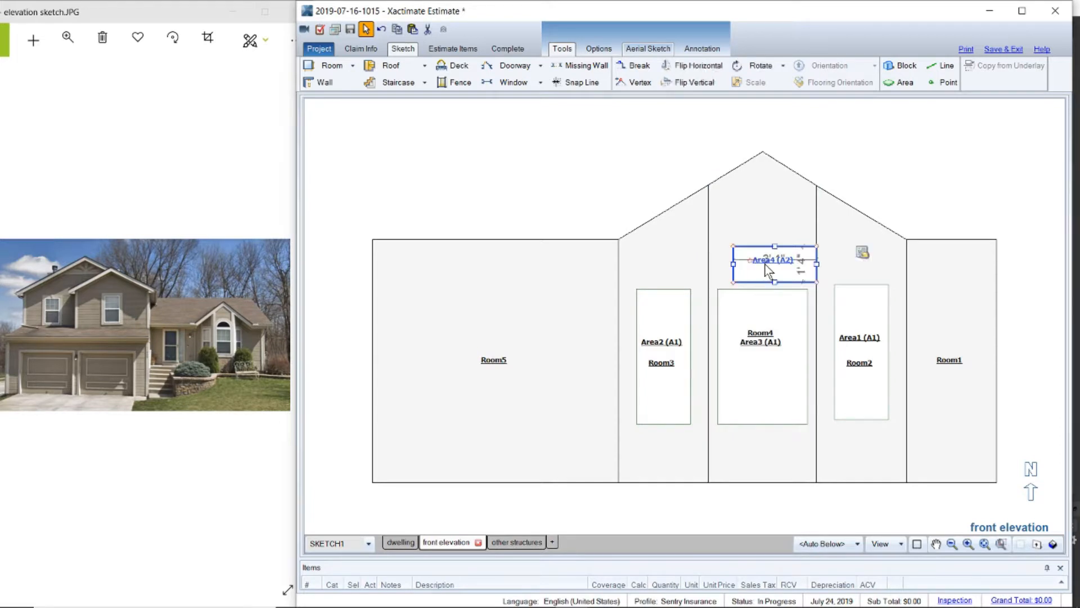
left_click_drag(757, 260, 739, 262)
left_click(592, 153)
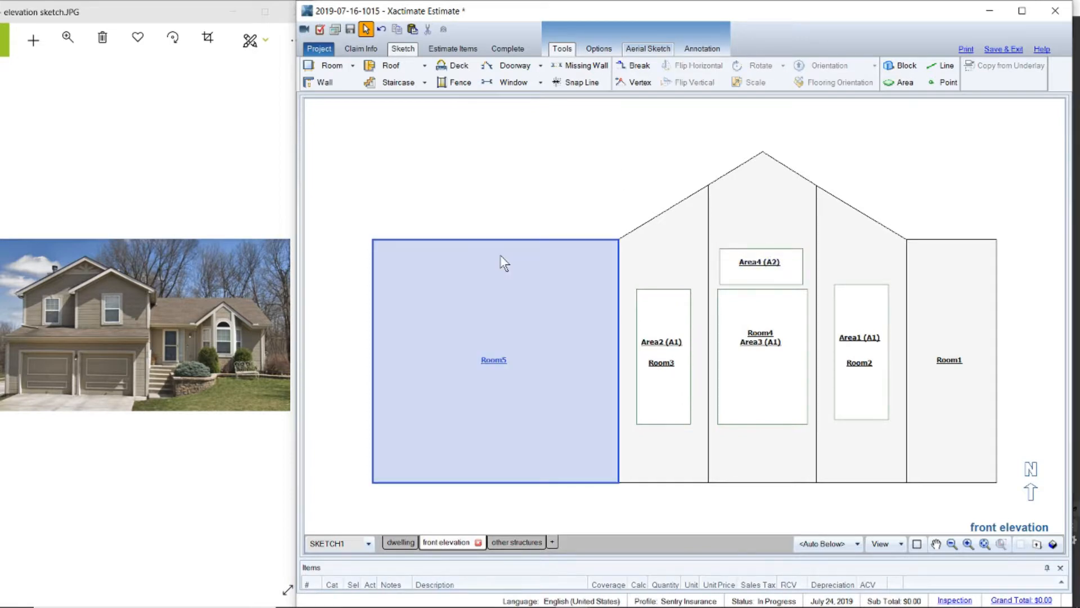
Step: Paste another copy of the window area into Room5 and widen it to 4' 9"
left_click(437, 310)
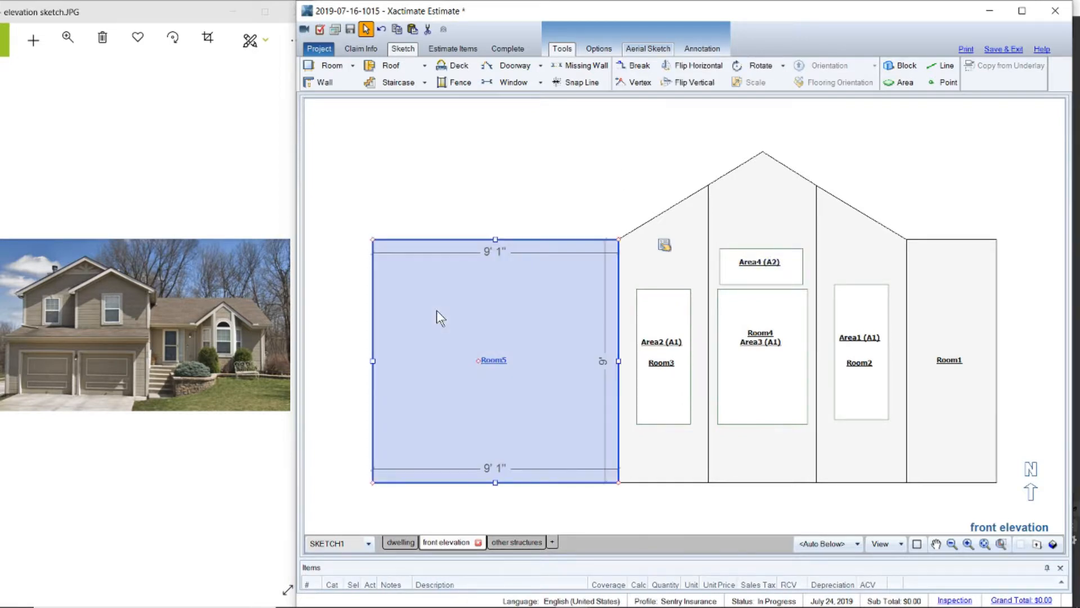
key("ctrl+v")
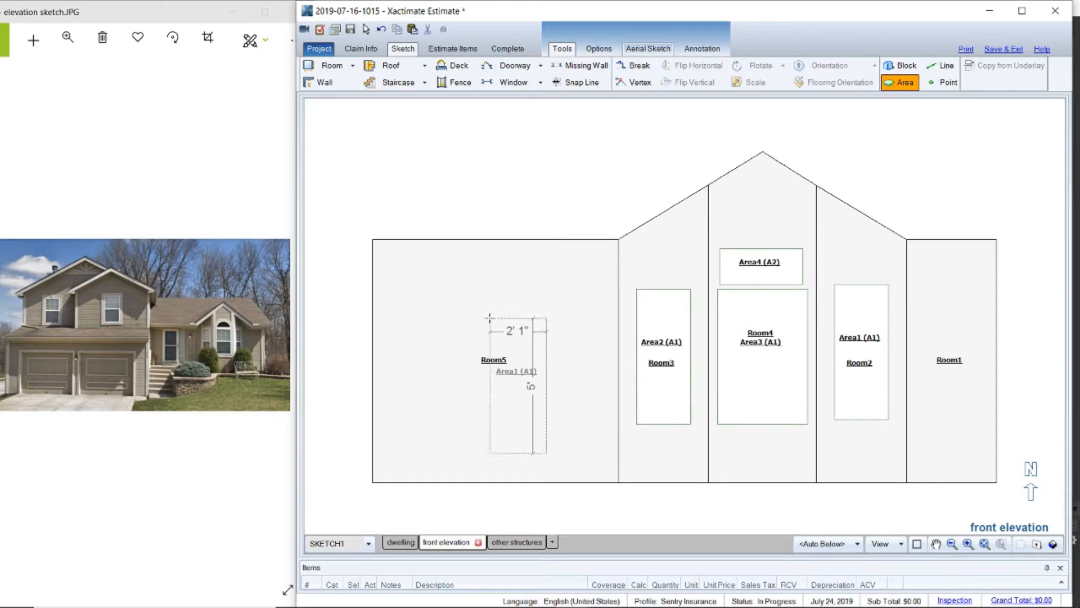
left_click(490, 317)
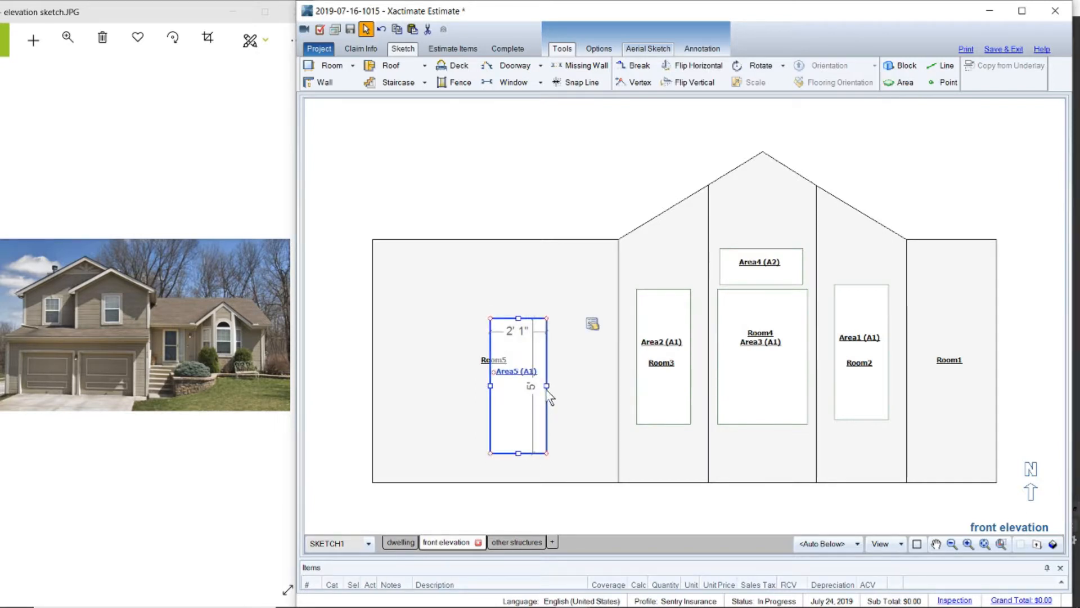
left_click_drag(547, 385, 565, 385)
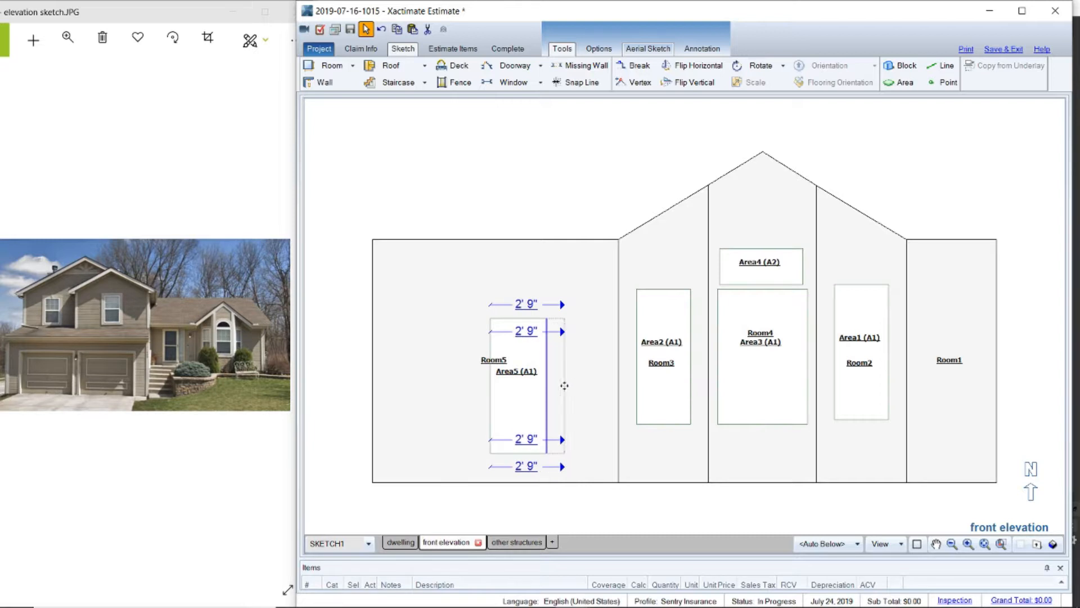
left_click(529, 331)
type("4'9")
key("Return")
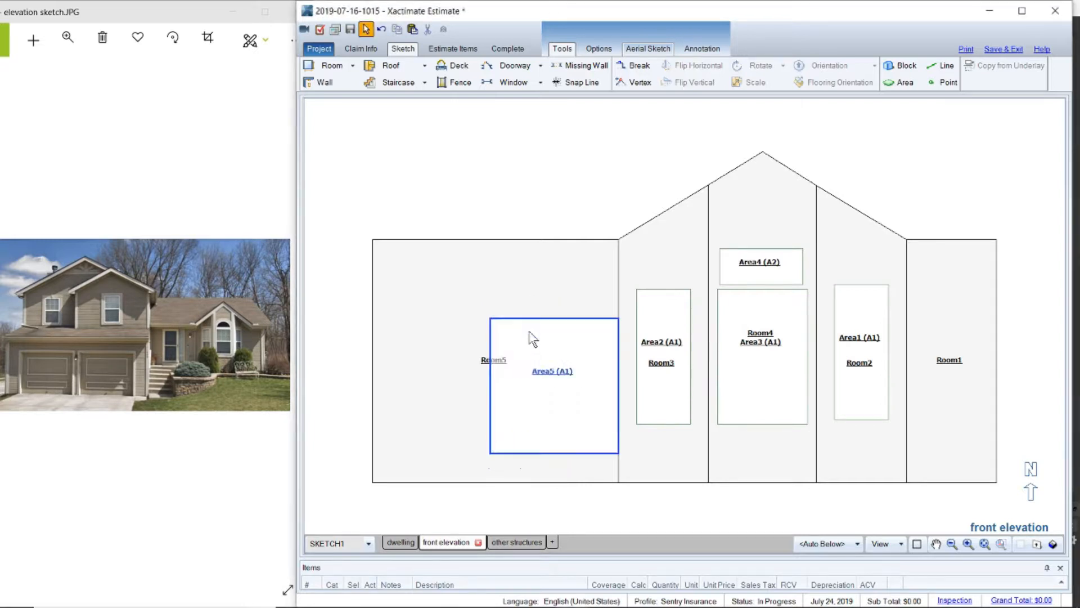
Step: Try to stretch the door area in Room5 downward to a height of 7'
left_click(488, 454)
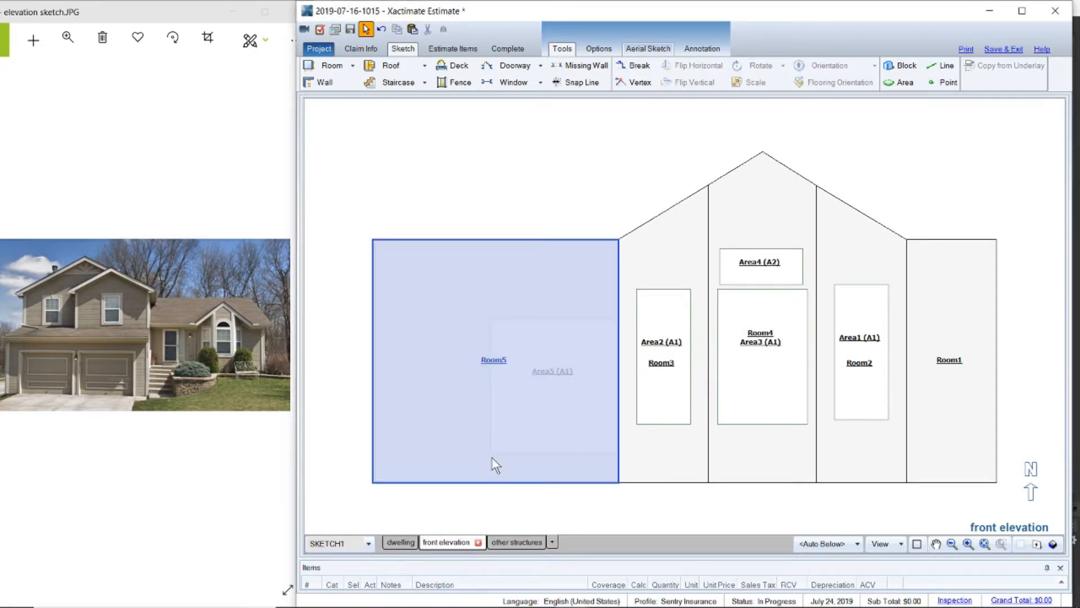
left_click(566, 331)
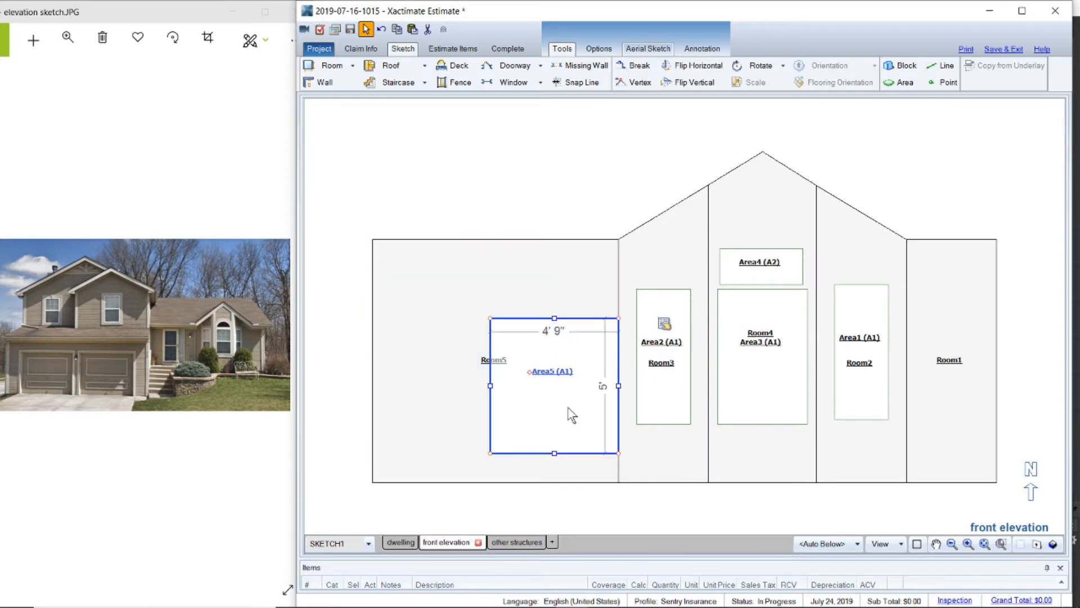
left_click(555, 454)
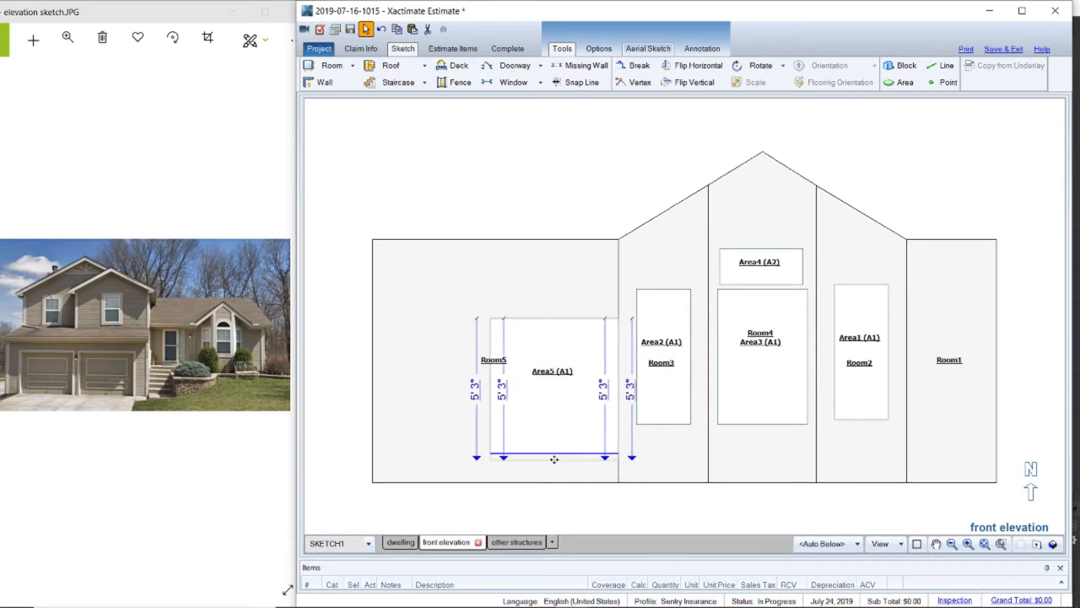
left_click_drag(555, 459, 554, 466)
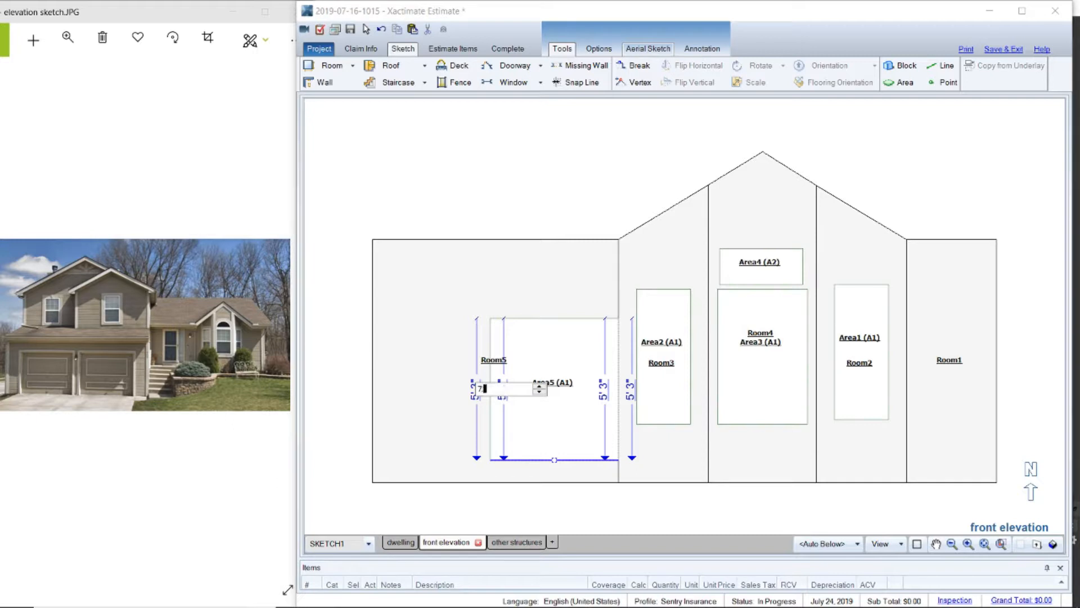
left_click(504, 392)
left_click(515, 387)
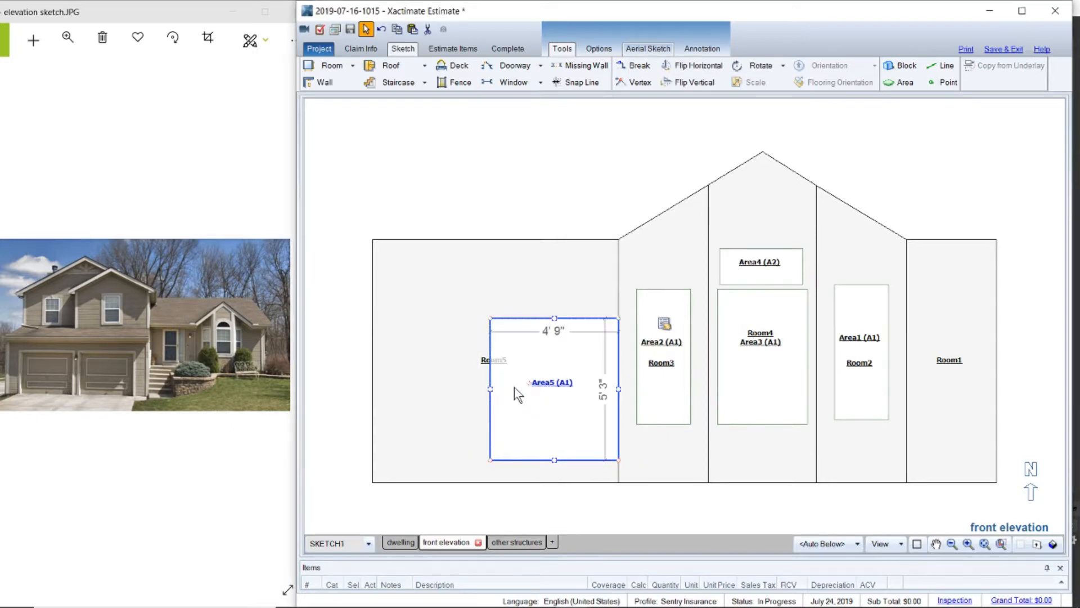
Step: Move the door area down to Room5's bottom wall and set its height to 7' 1"
left_click_drag(529, 384, 513, 403)
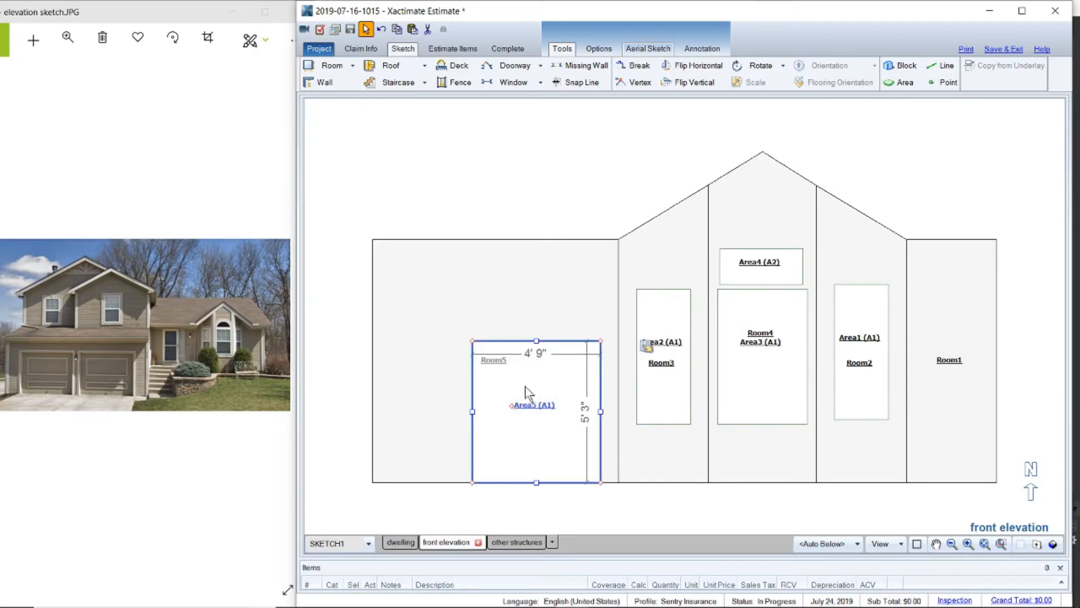
left_click_drag(536, 340, 537, 336)
left_click(586, 417)
type("7'1")
key("Return")
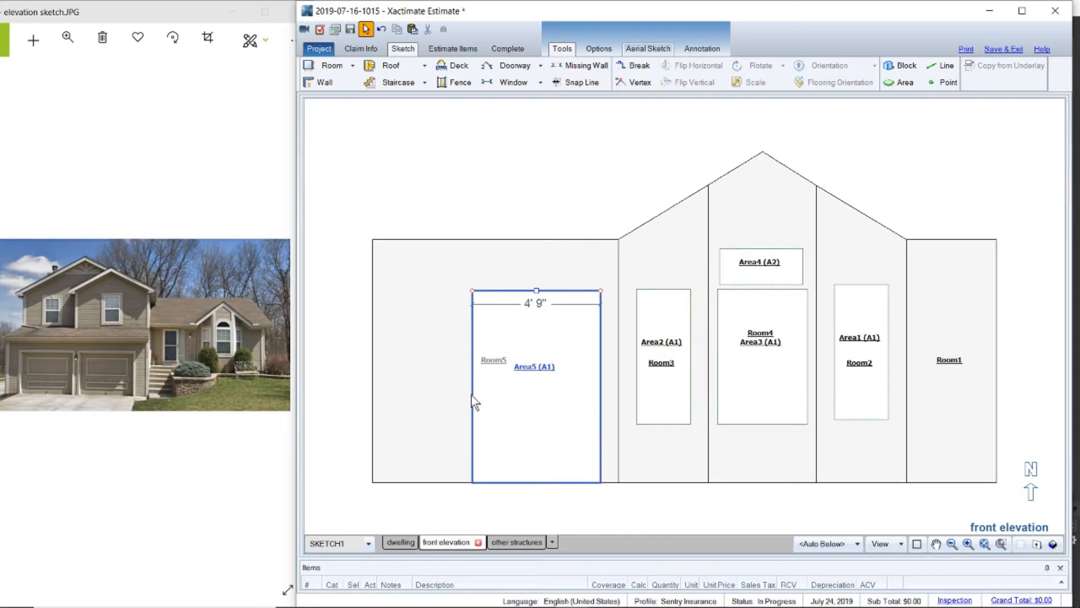
left_click(423, 409)
left_click(421, 410)
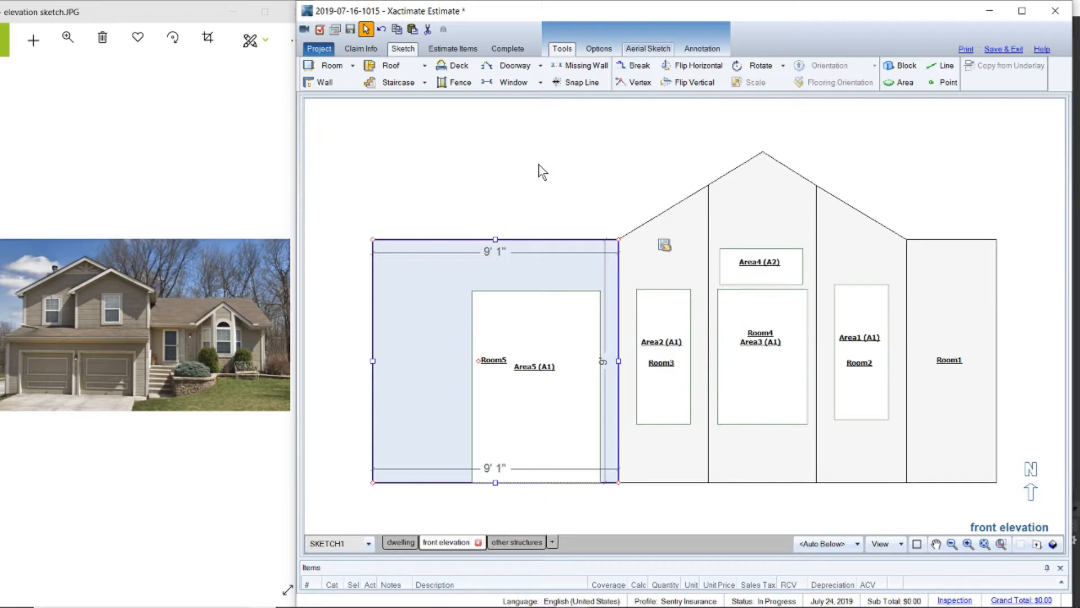
left_click(591, 171)
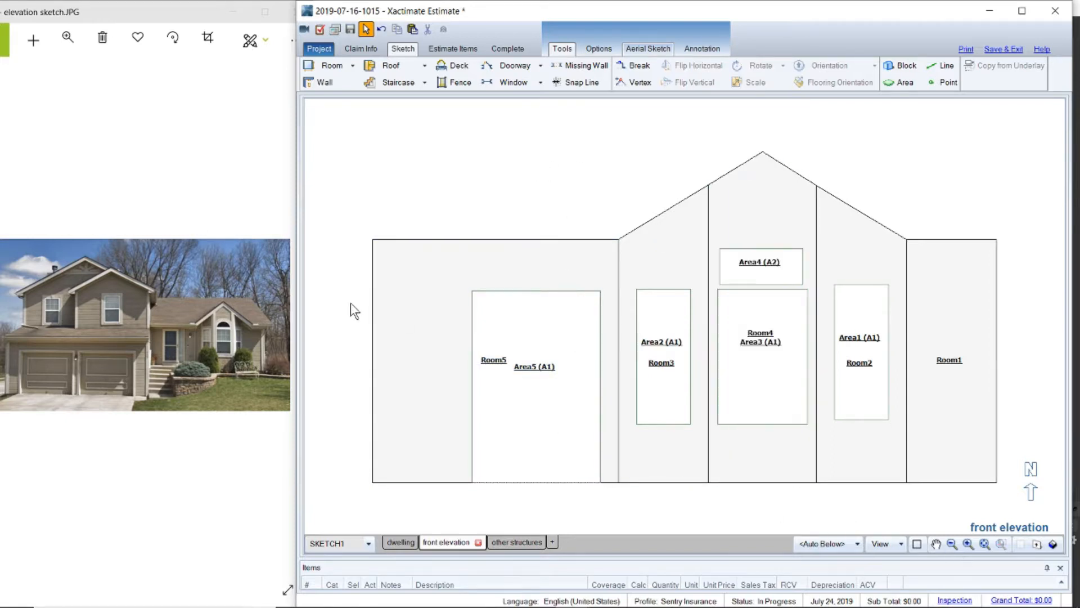
Step: Place a new 12' by 12' room in the empty space left of the existing elevation sections
mouse_move(243, 347)
left_click(936, 544)
left_click_drag(480, 359, 773, 311)
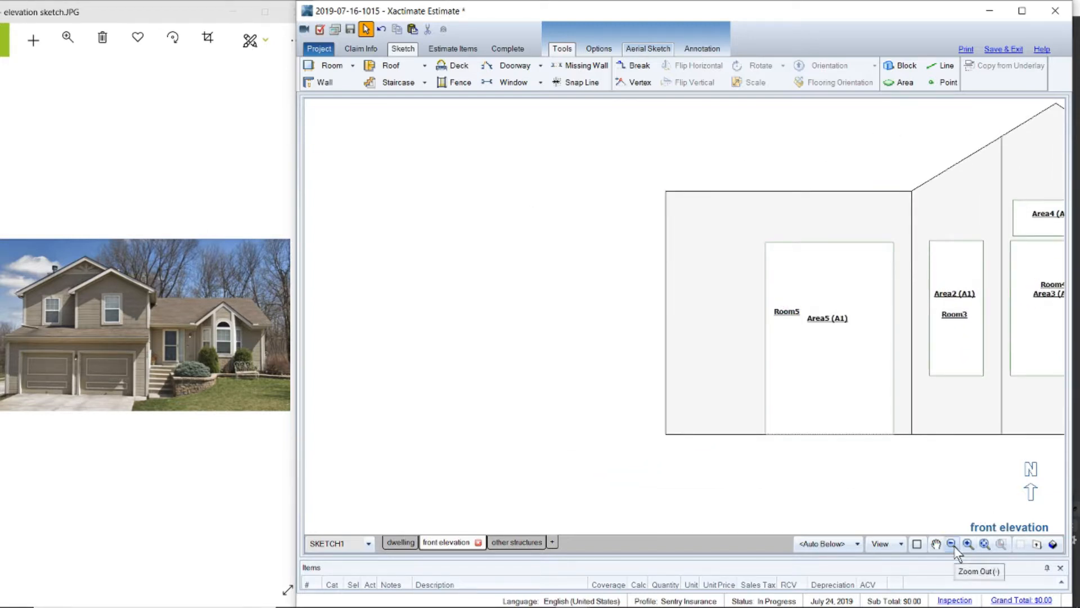
left_click(953, 545)
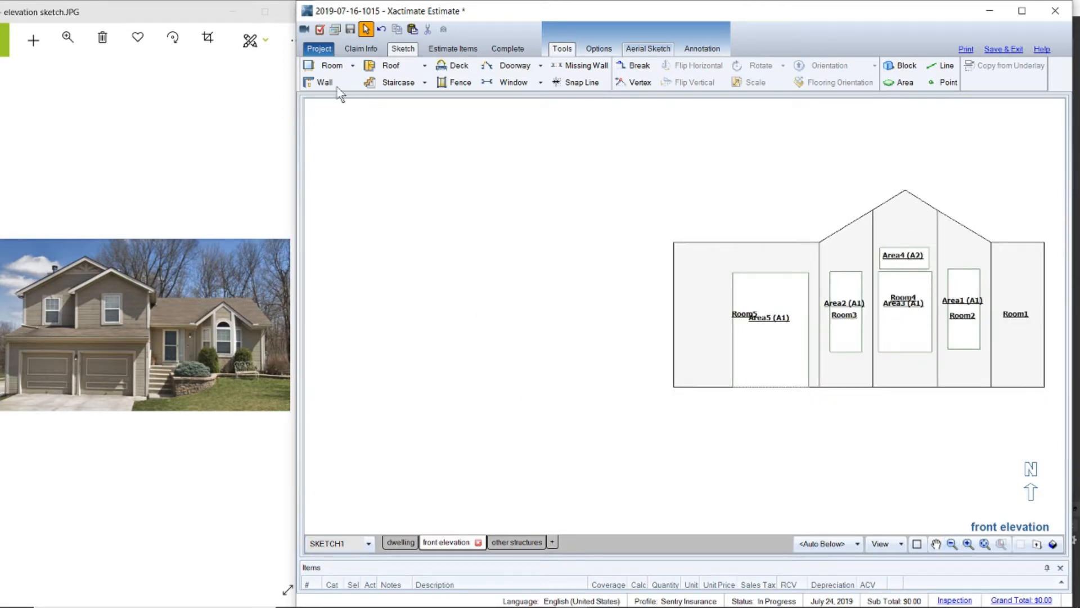
left_click(314, 64)
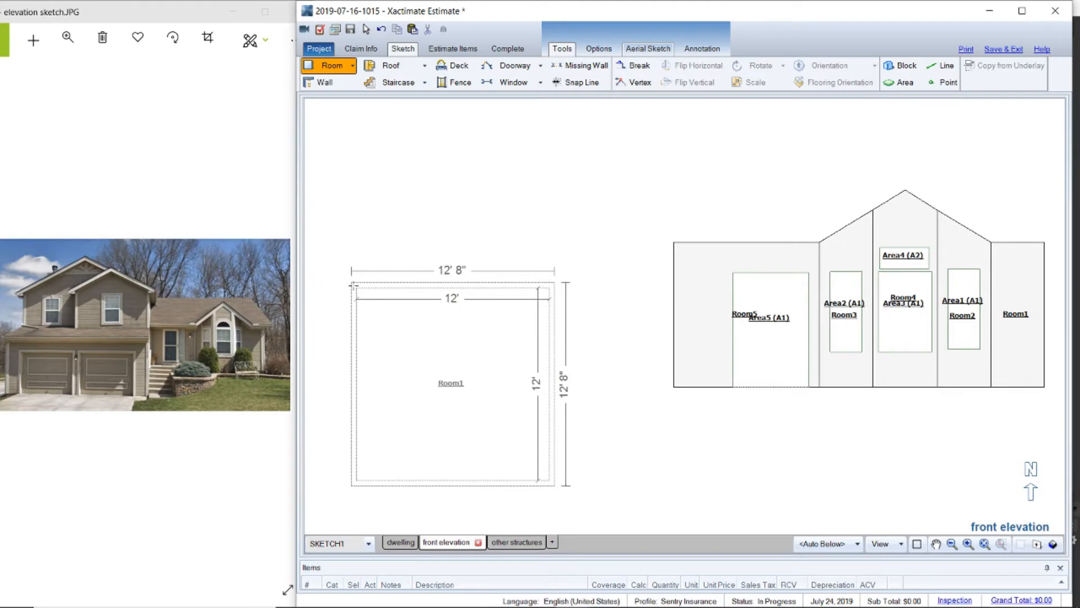
left_click(353, 286)
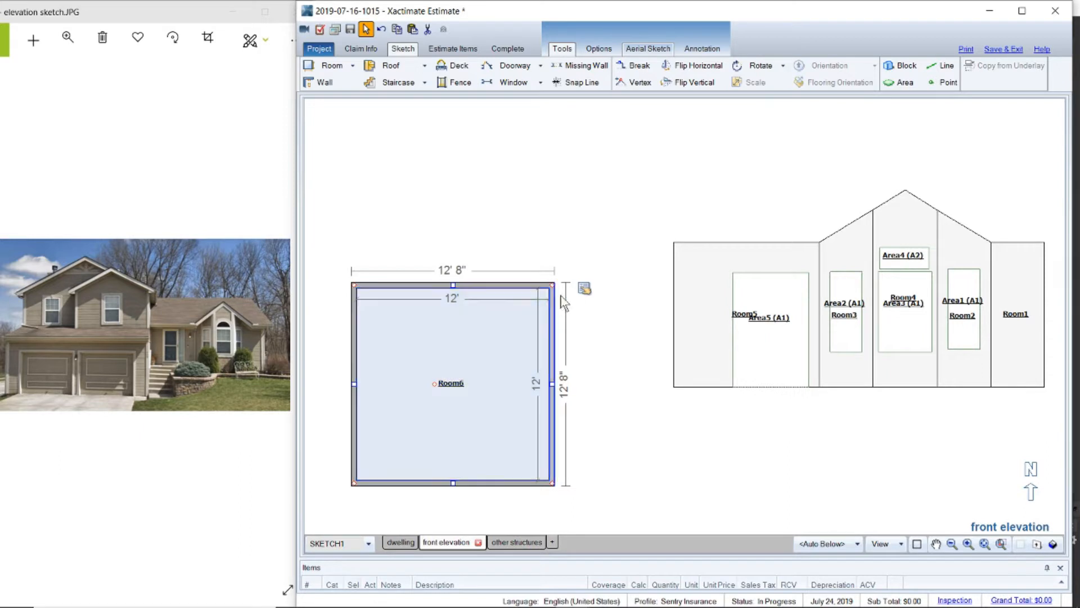
Step: Set Room6's wall thickness to 0" and its ceiling height to 4"
left_click(586, 288)
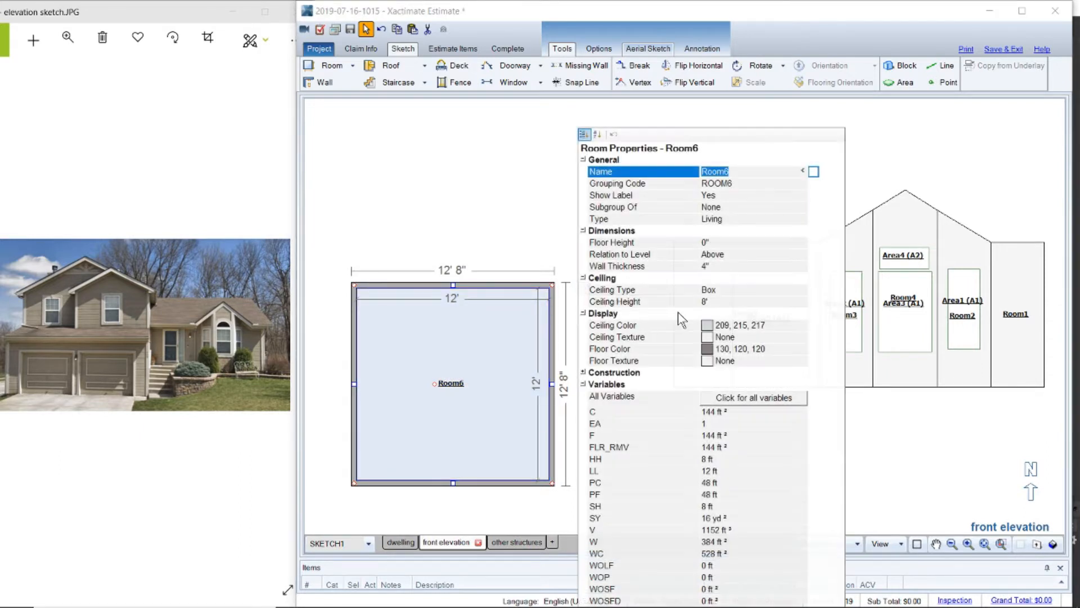
left_click(722, 267)
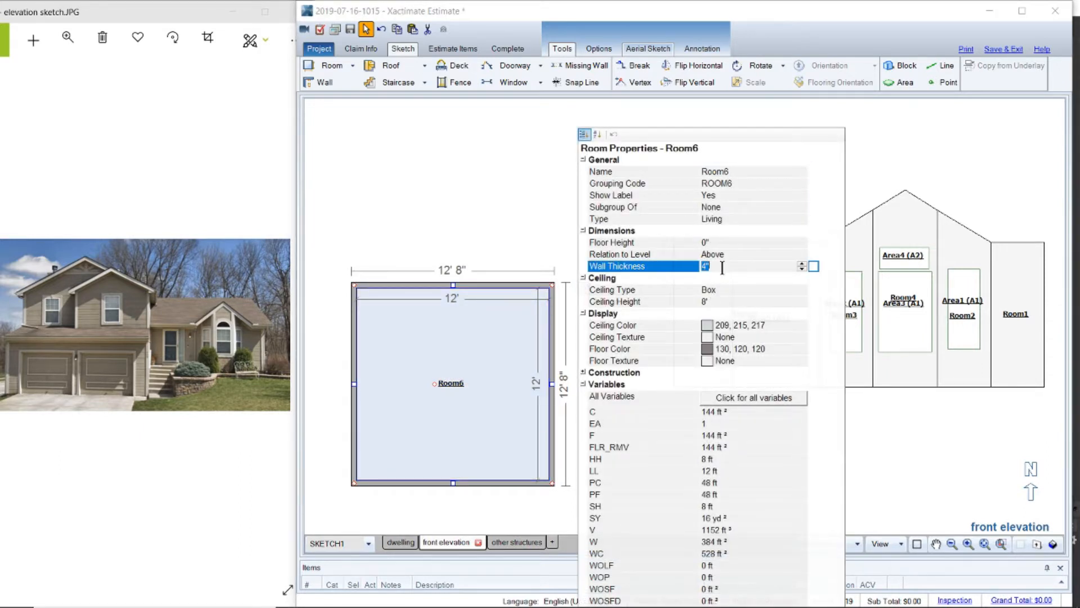
type("0")
key("Return")
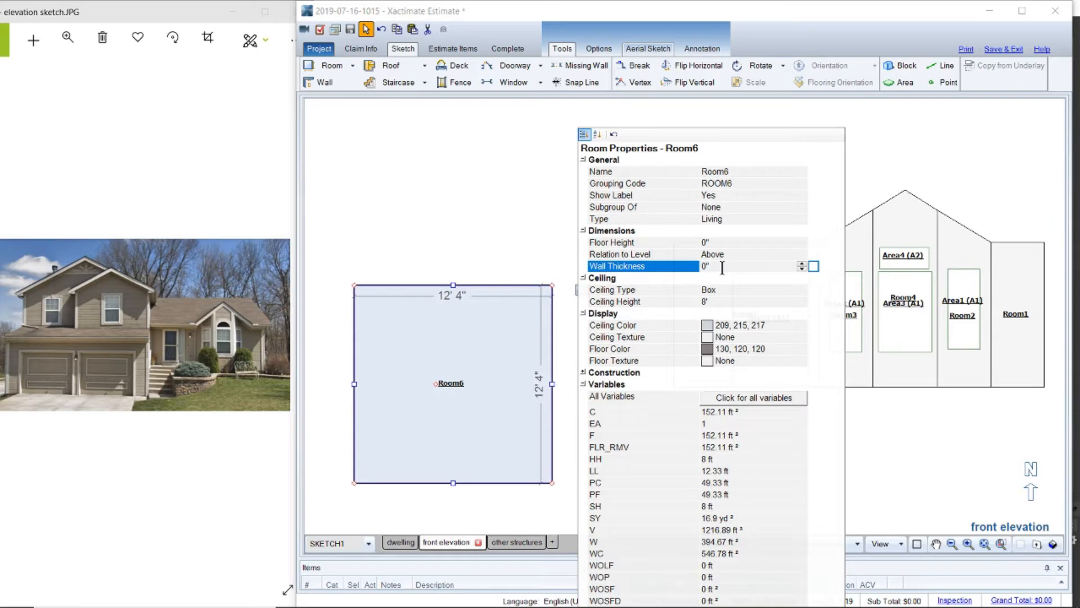
left_click(717, 302)
type("4")
key("Return")
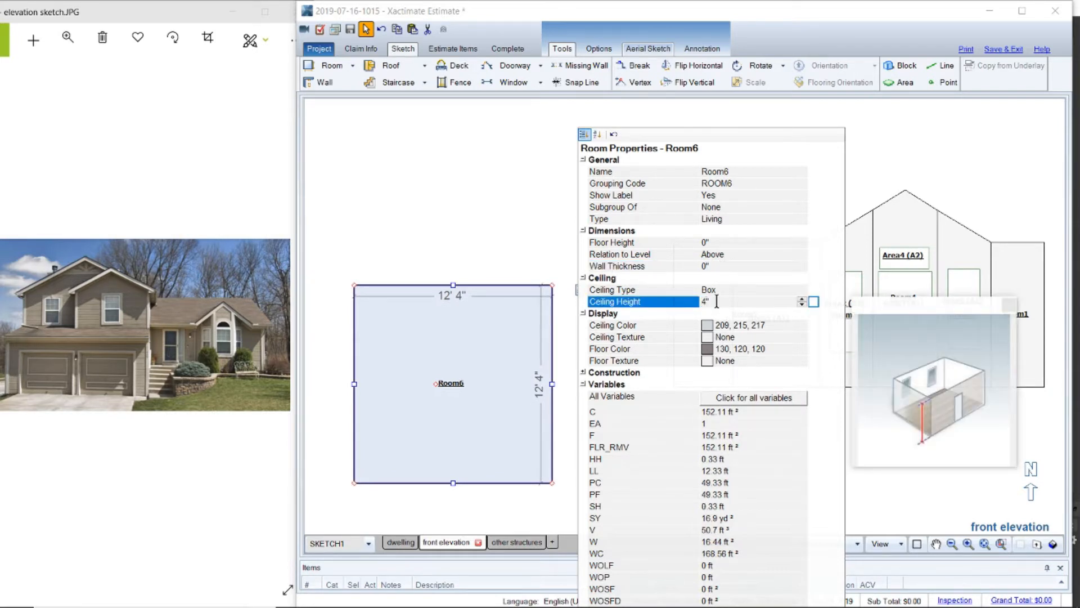
left_click(496, 188)
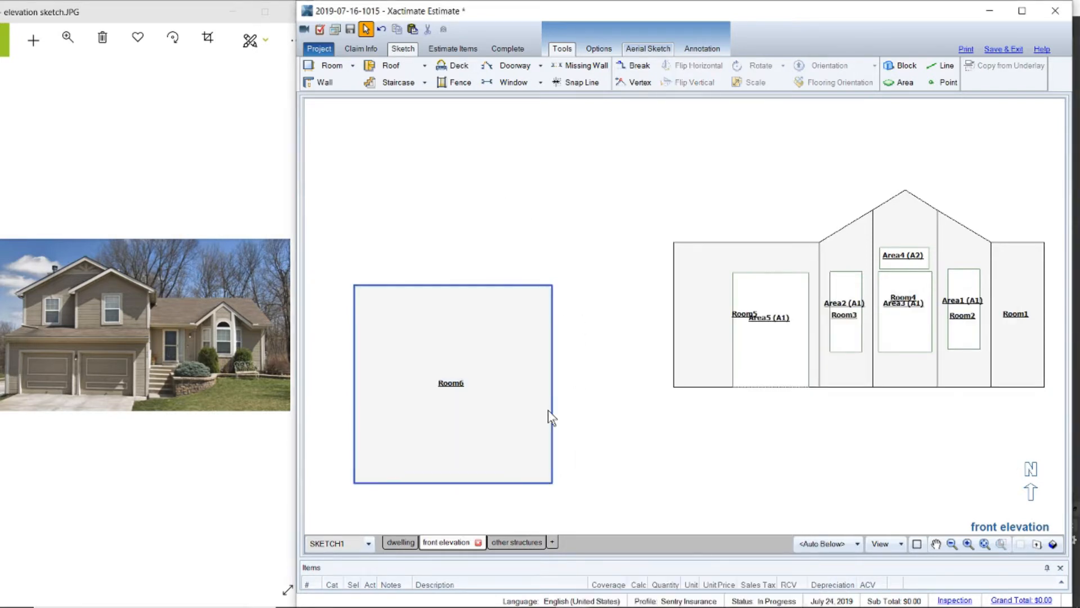
Step: Try to widen Room6 to 20' by moving its right wall outward
left_click(535, 379)
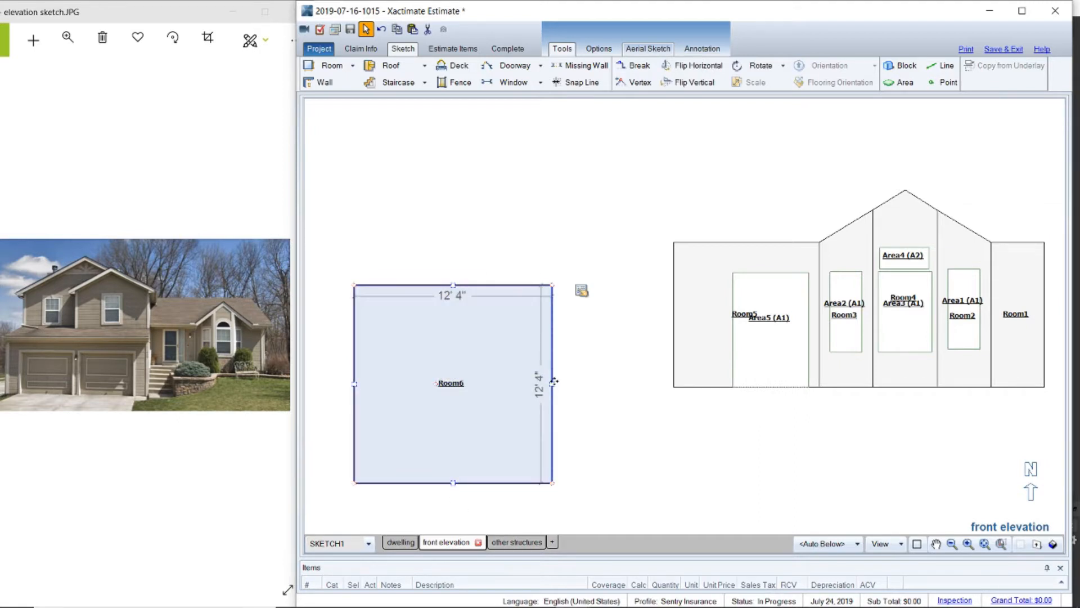
left_click_drag(553, 385, 591, 384)
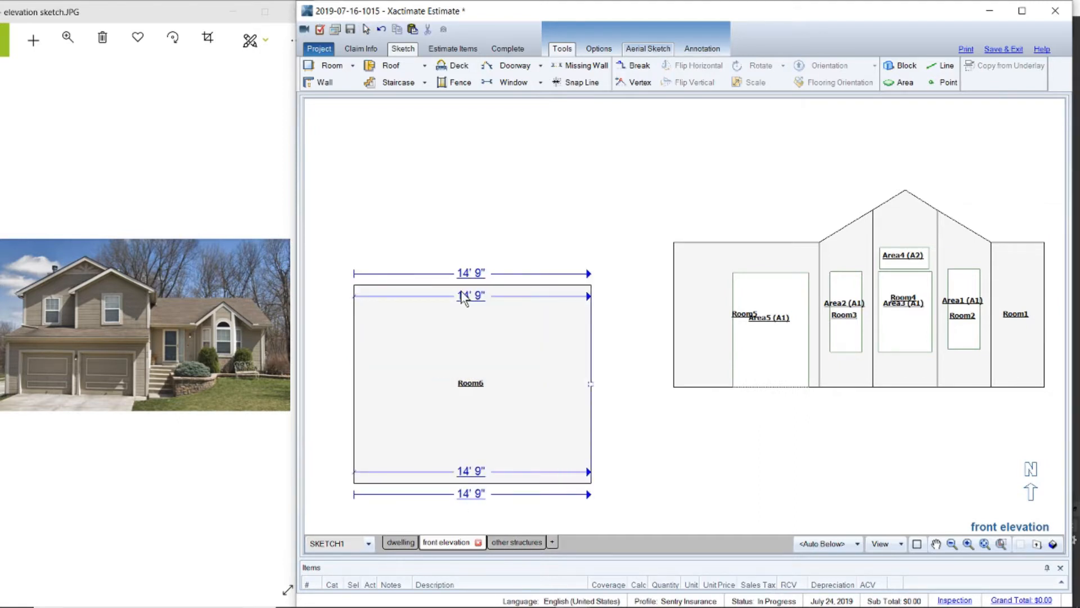
left_click(460, 293)
type("20")
key("Return")
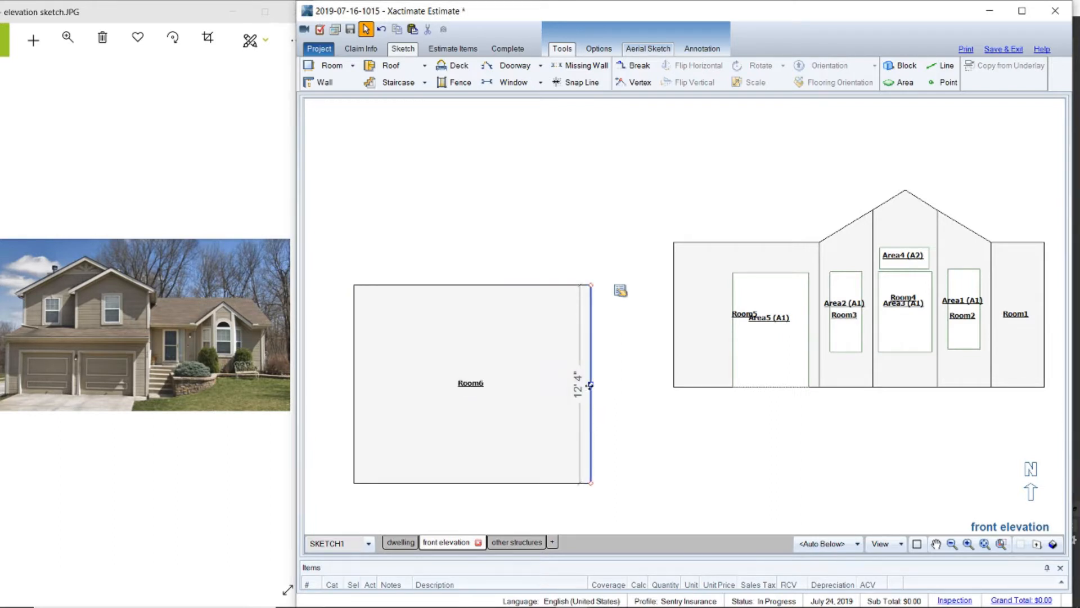
left_click_drag(590, 384, 621, 383)
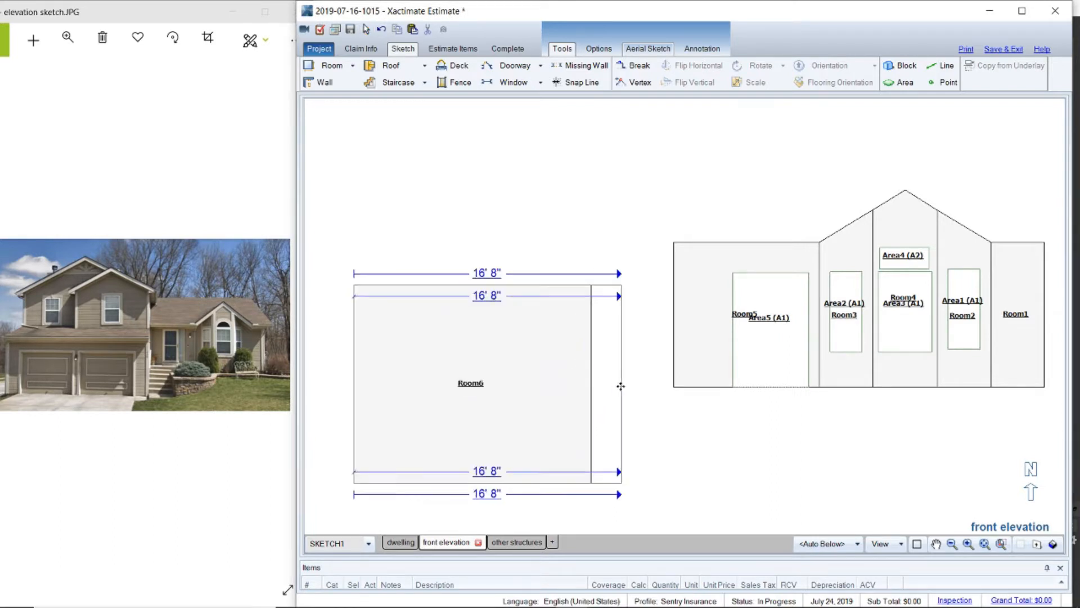
left_click(481, 295)
key("Return")
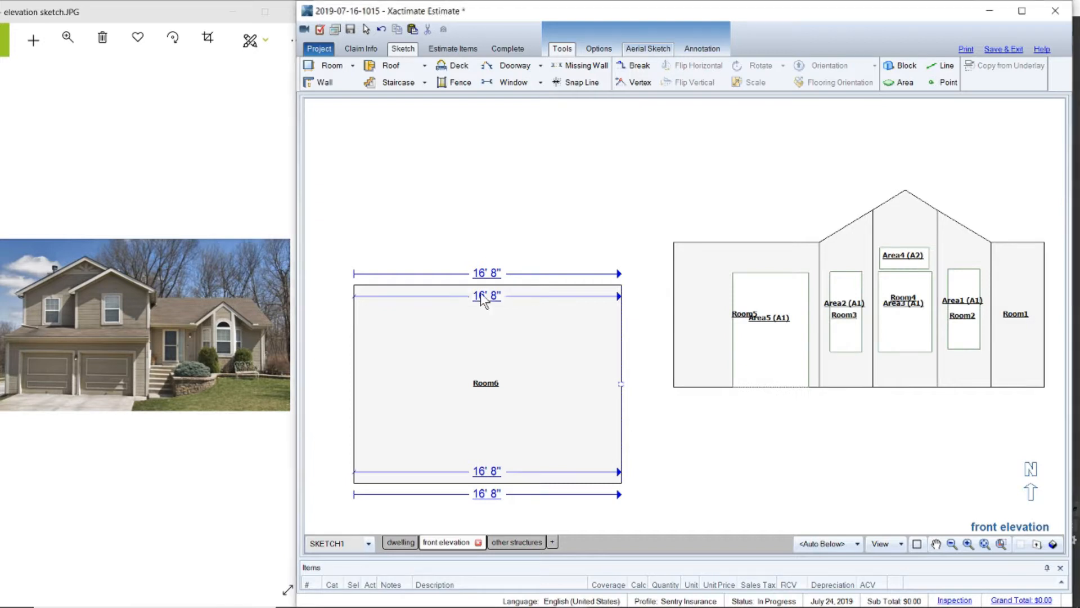
left_click_drag(488, 509, 538, 414)
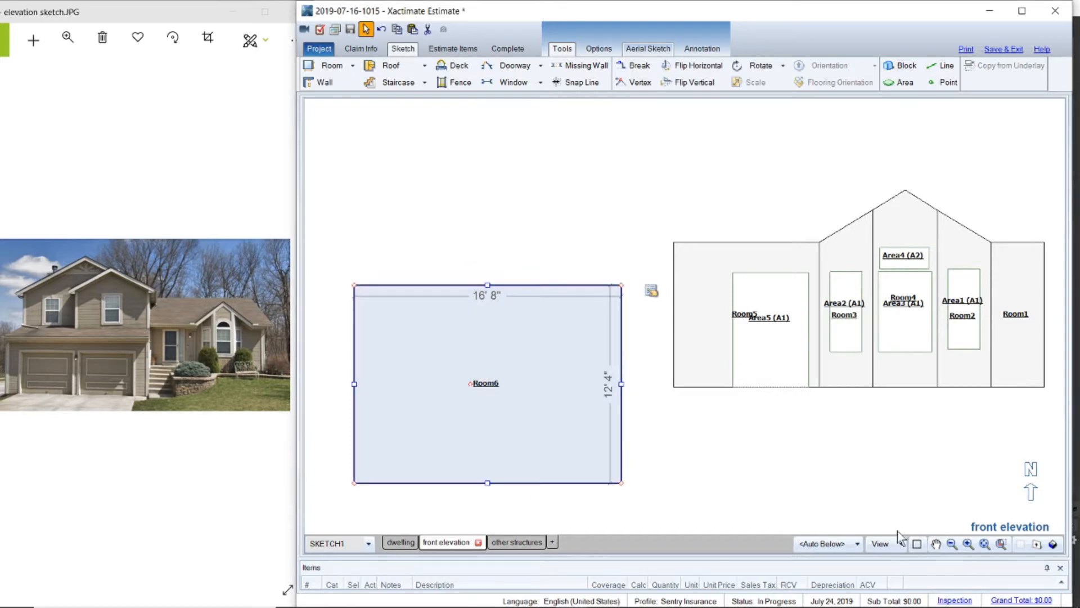
Step: Move Room6 farther from the other sections and set its width to 24'
left_click(935, 544)
left_click_drag(748, 473, 931, 431)
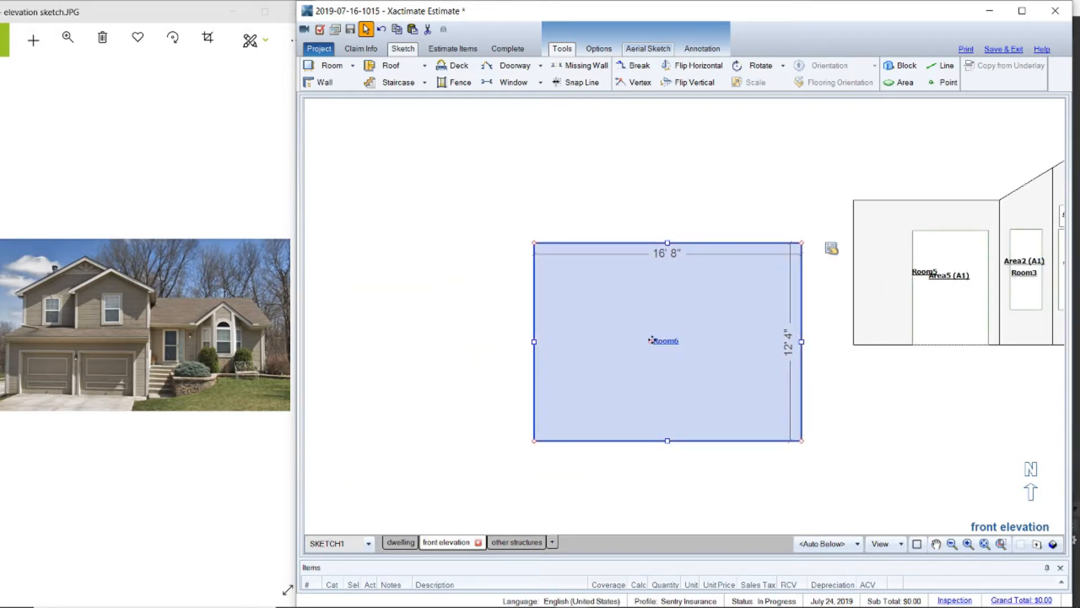
left_click_drag(651, 339, 494, 311)
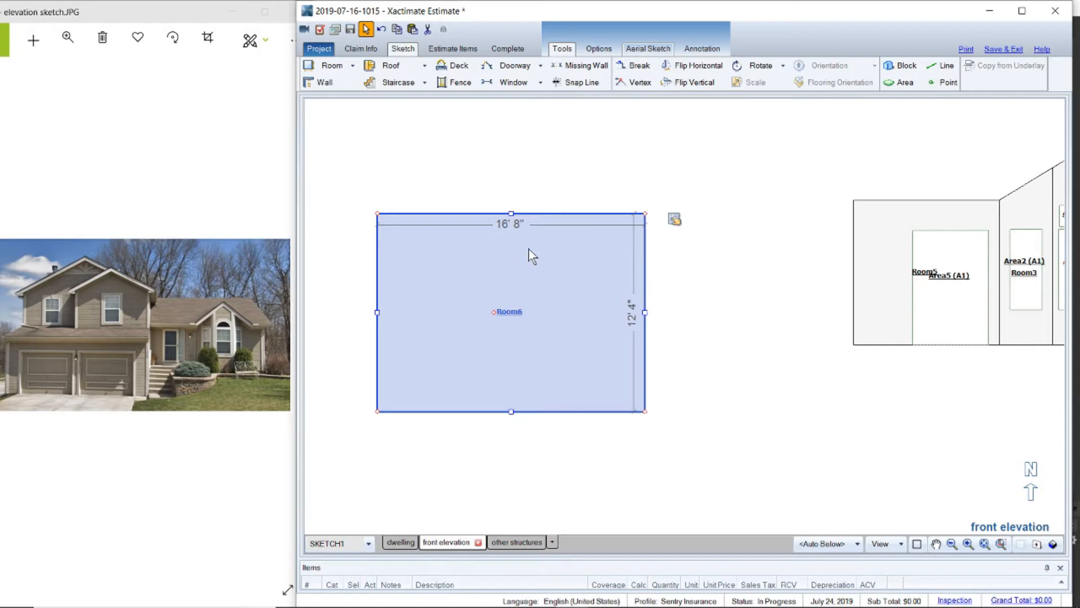
left_click_drag(645, 311, 659, 311)
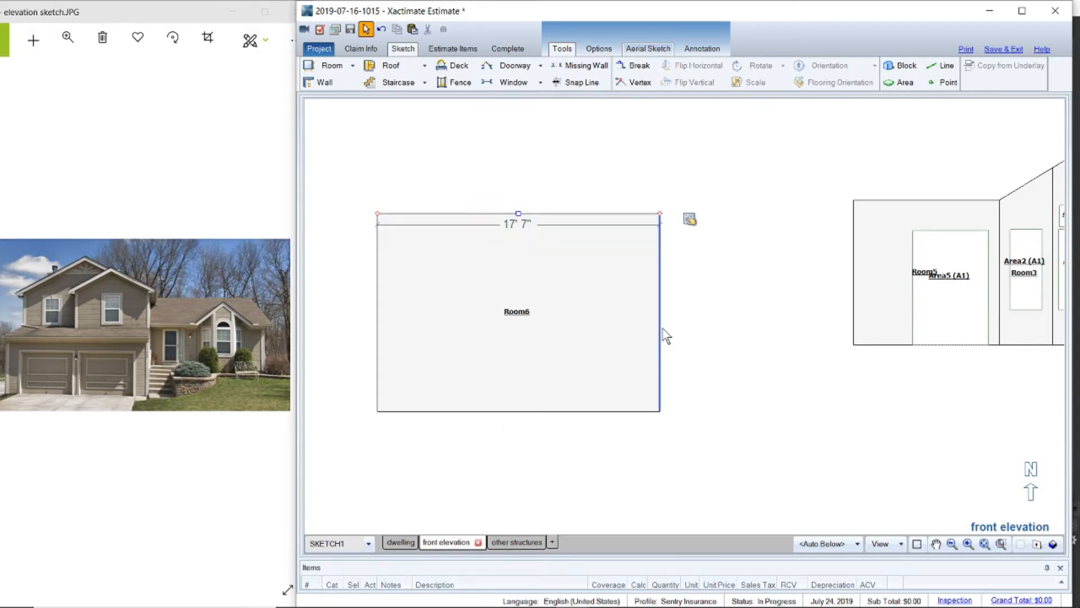
left_click(623, 338)
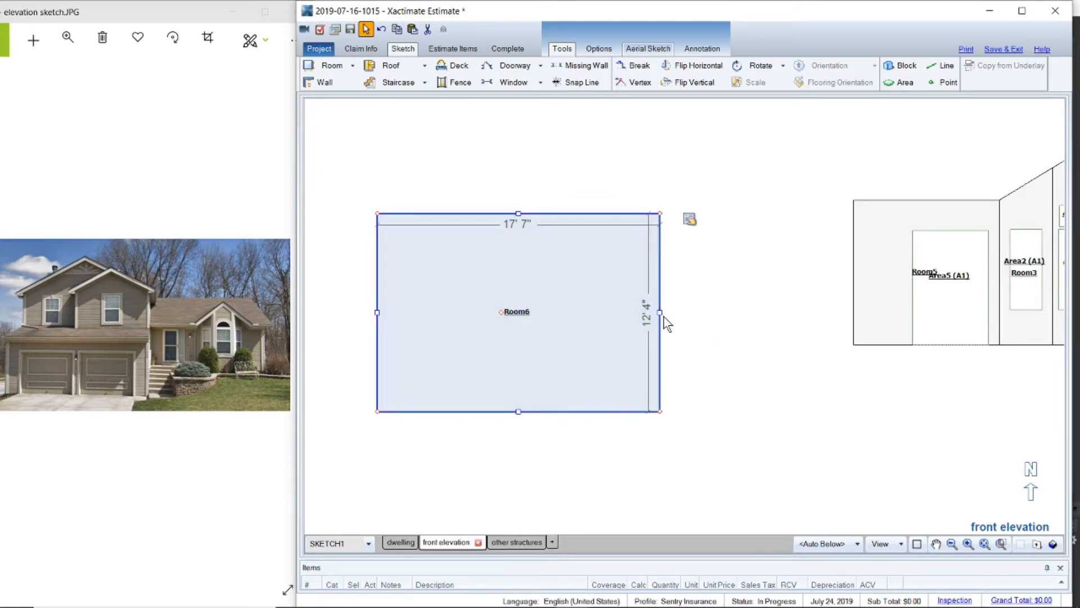
left_click_drag(660, 312, 685, 313)
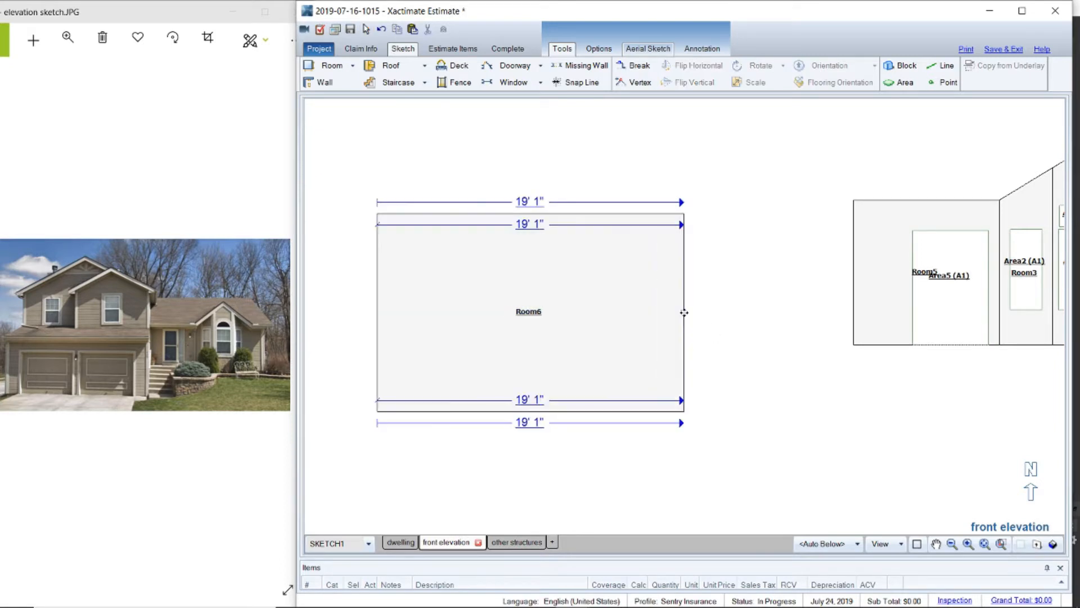
double_click(529, 224)
type("24")
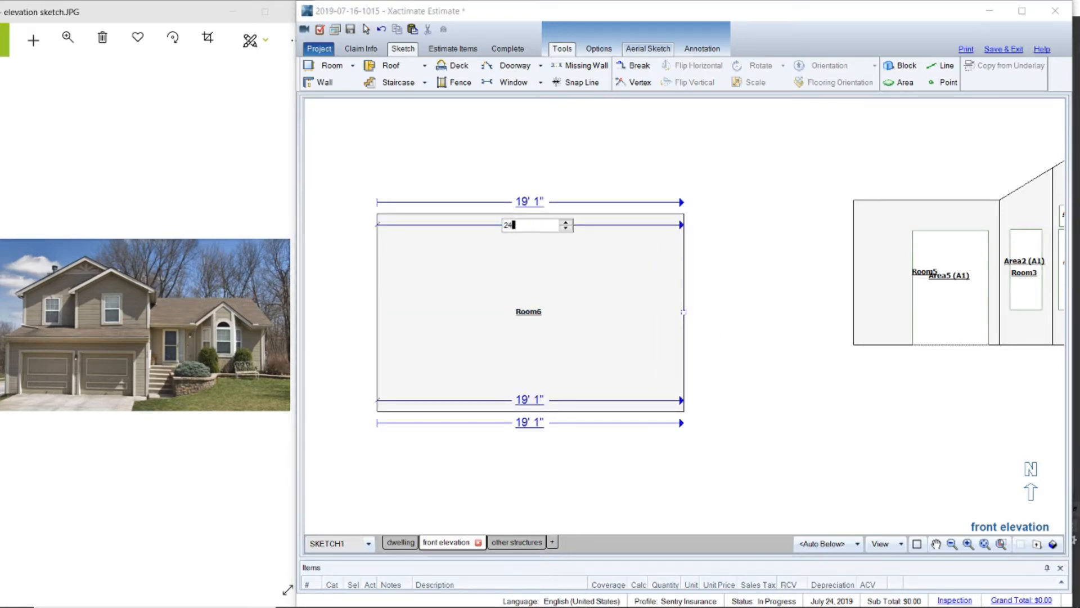
key("Return")
Step: Lower Room6's top wall so the room is 9' high
left_click_drag(597, 447, 695, 258)
left_click_drag(568, 214, 569, 219)
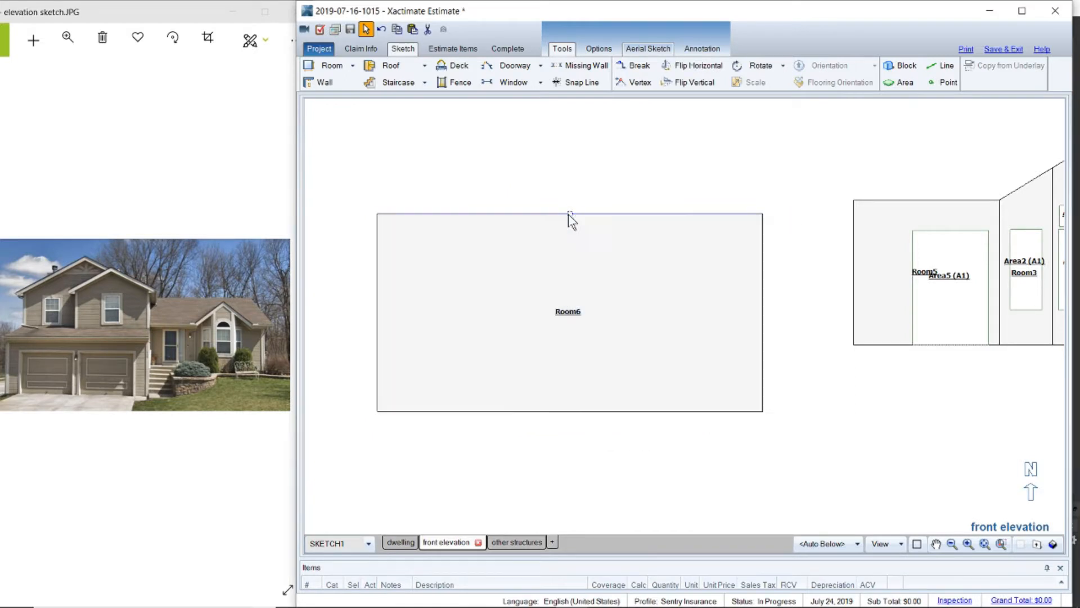
double_click(750, 322)
type("9")
key("Return")
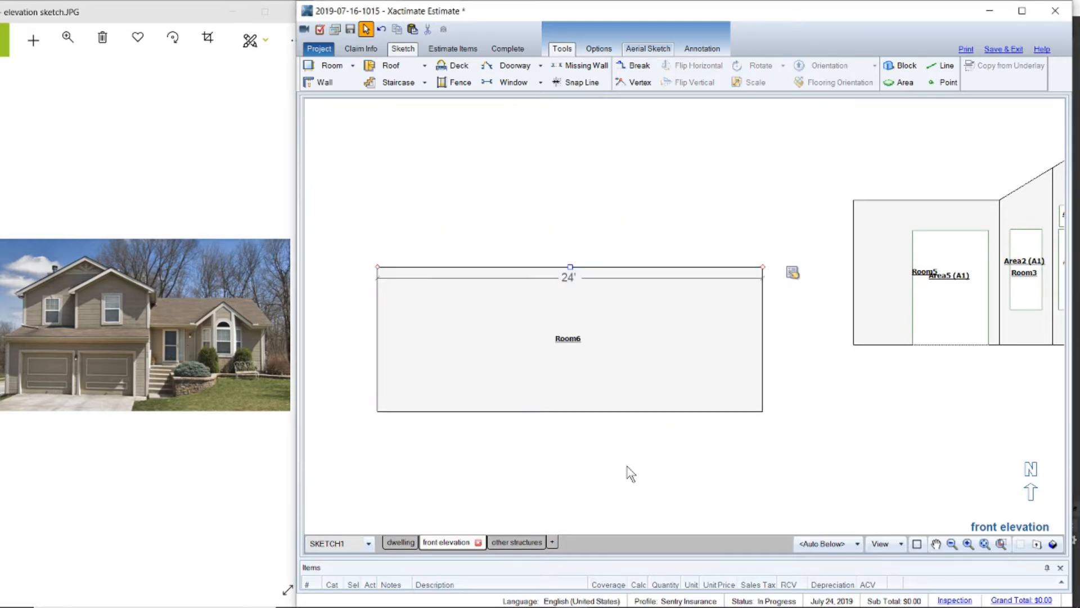
Step: Move Room6 against Room5's left wall, with its base about 5' 1" below Room5's bottom wall
left_click(583, 362)
left_click_drag(552, 339, 643, 332)
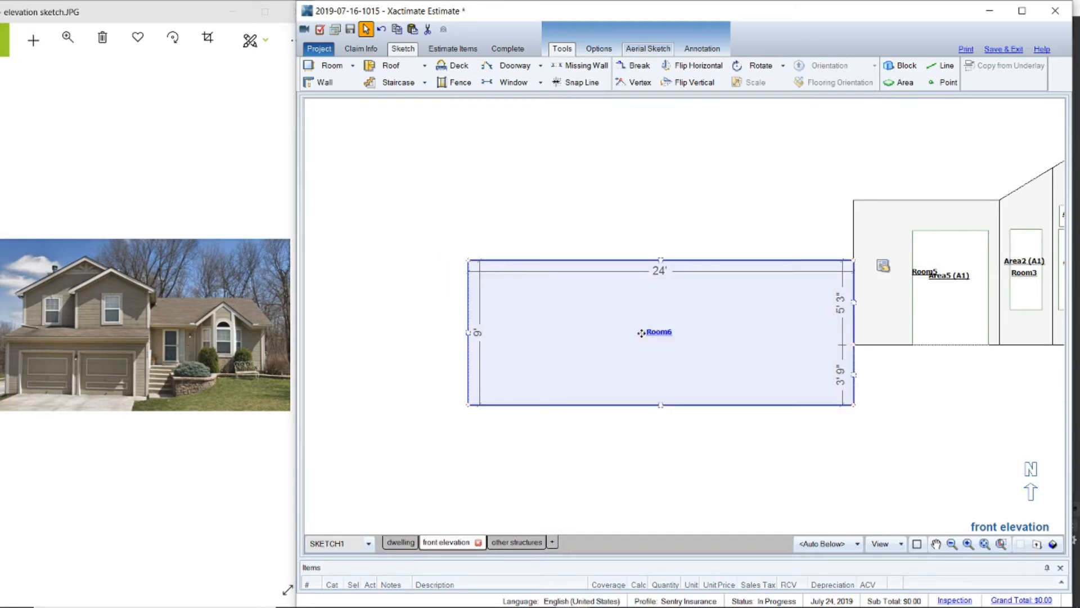
left_click_drag(642, 333, 642, 347)
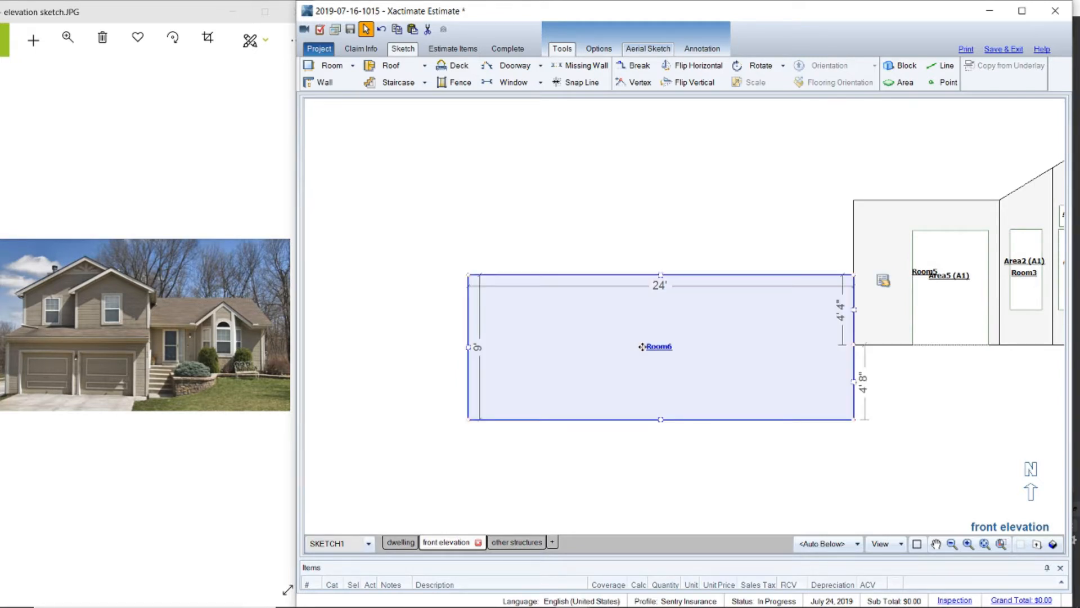
left_click_drag(642, 346, 642, 353)
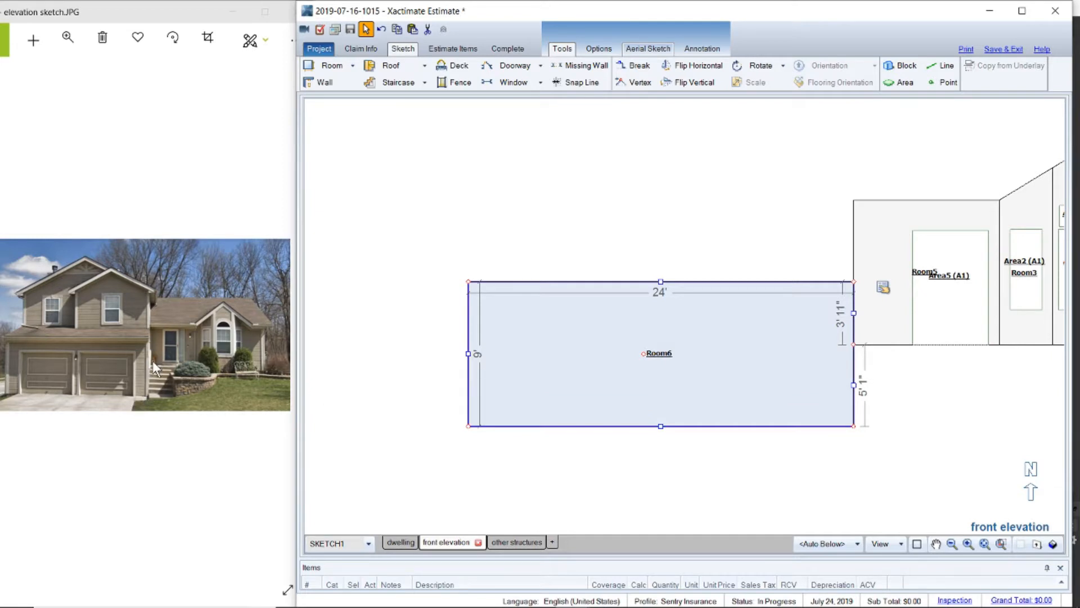
Step: Paste a copy of the window area onto Room6's base line and set its width to 8'
left_click(437, 426)
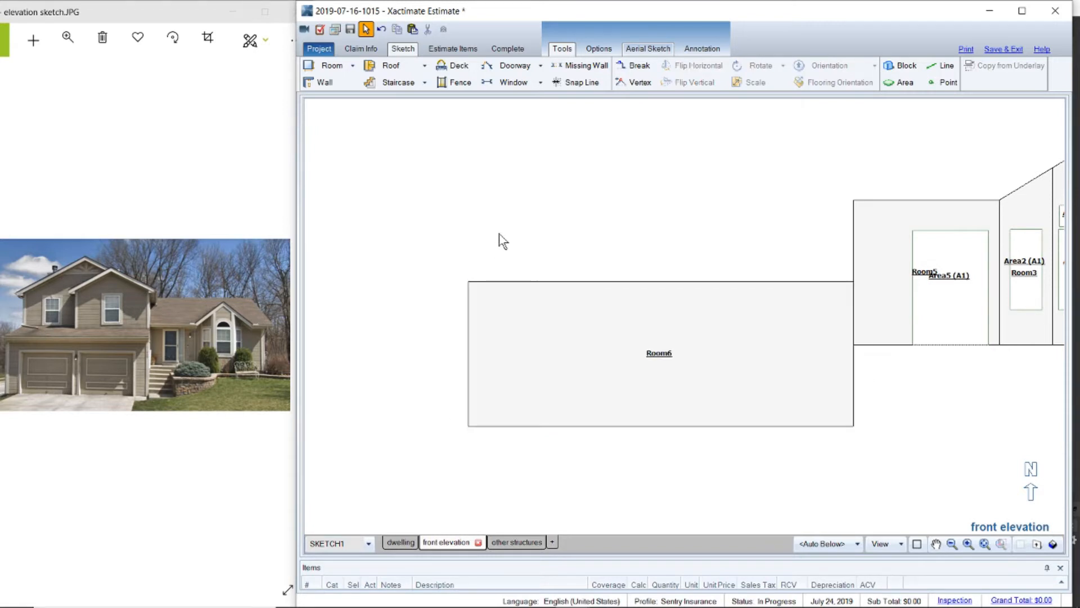
key("ctrl+v")
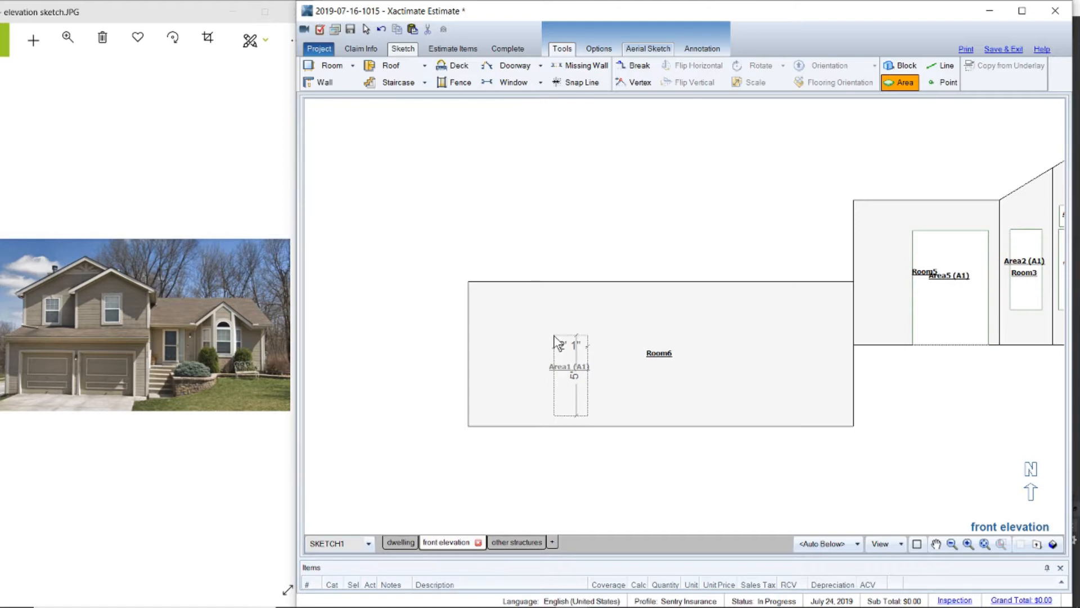
left_click(554, 348)
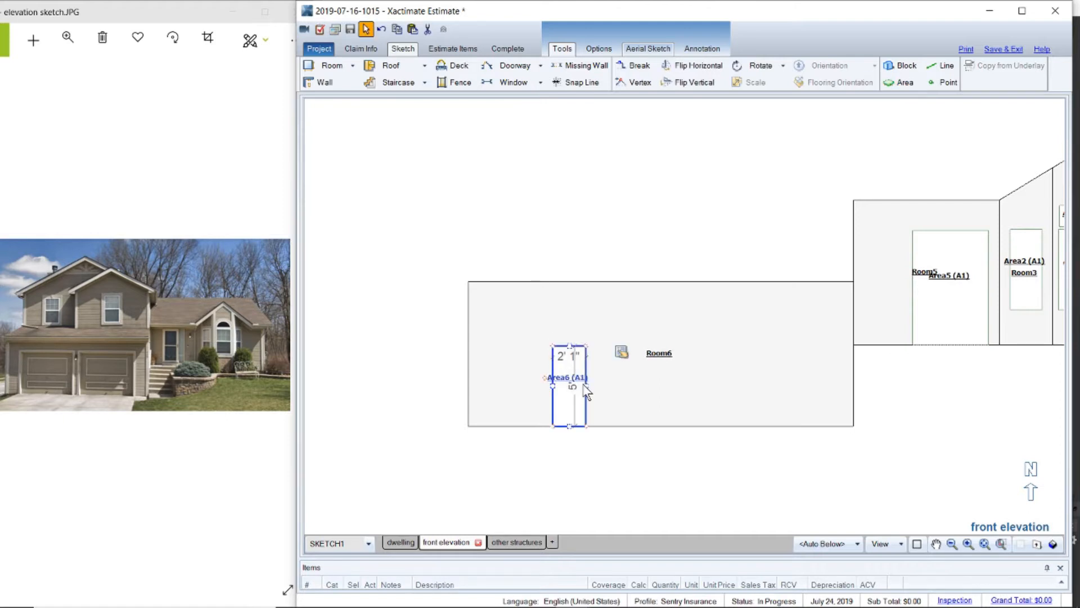
left_click_drag(585, 387, 623, 387)
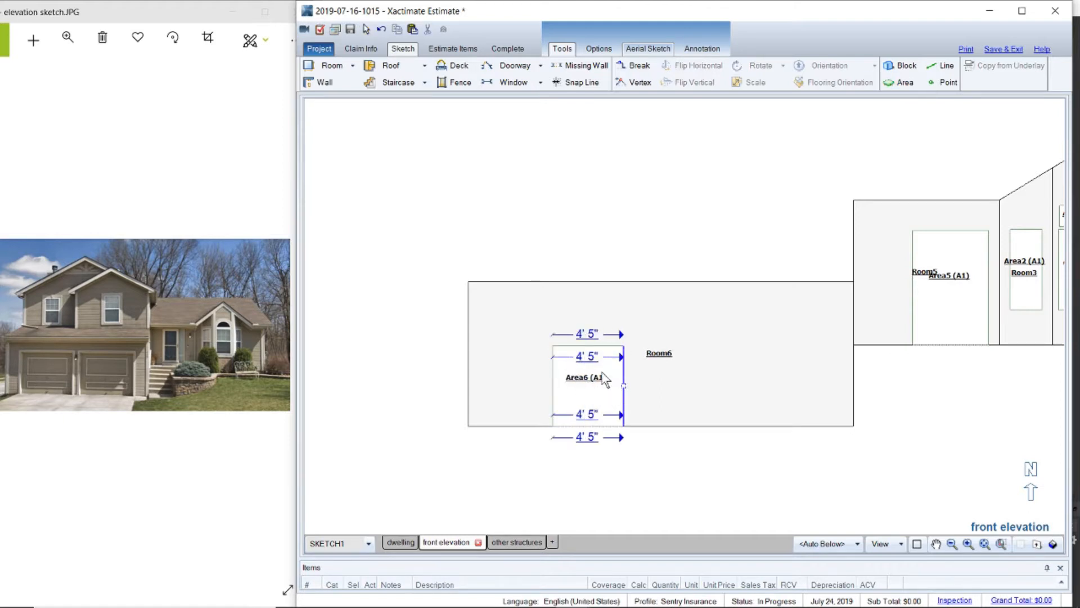
left_click(603, 374)
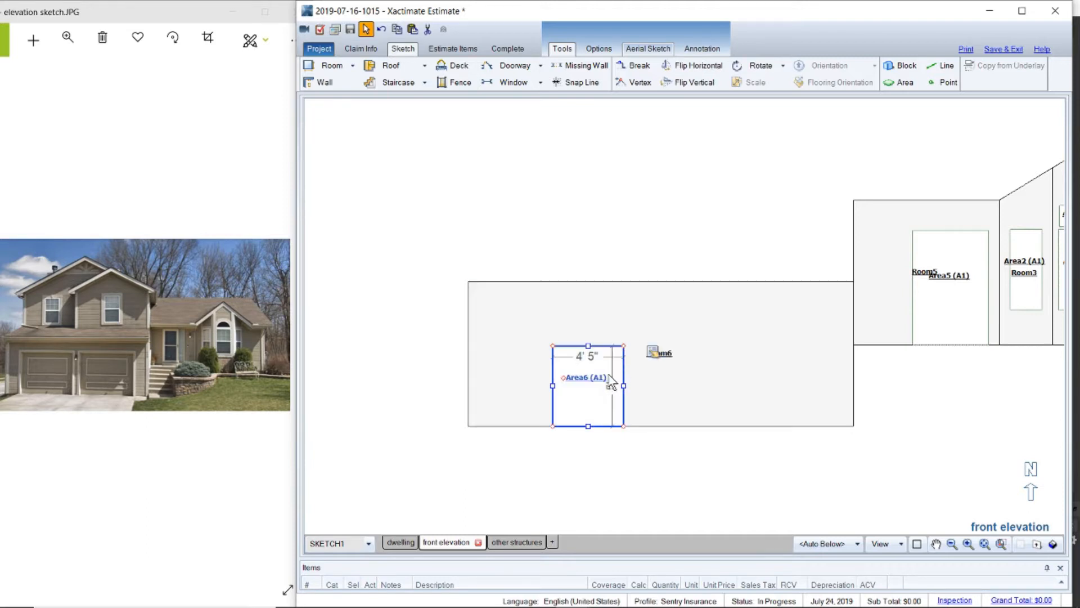
left_click_drag(624, 394, 639, 388)
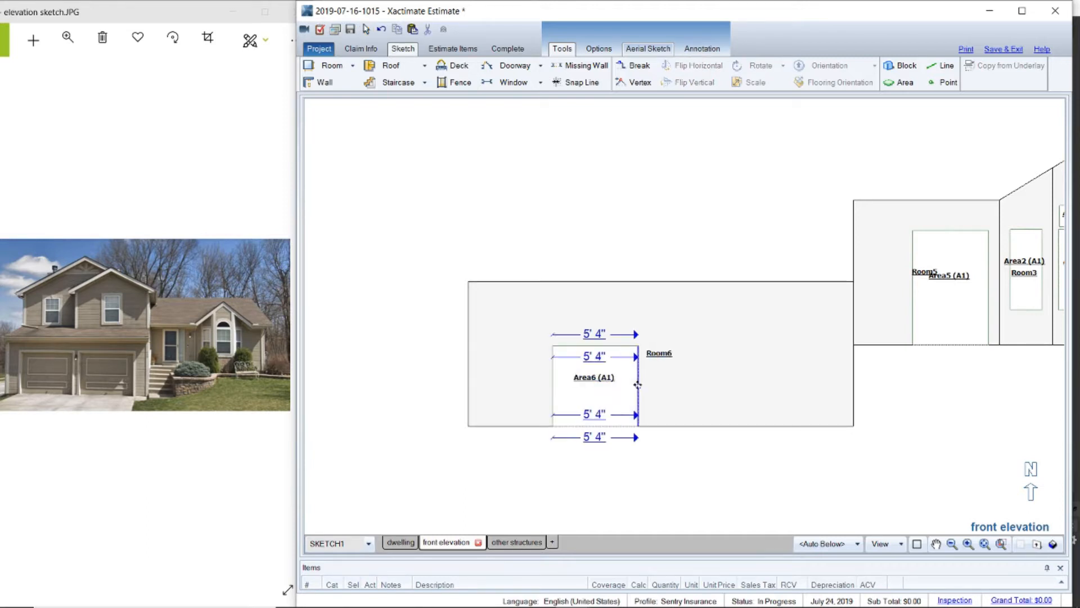
left_click(592, 355)
type("8")
key("Return")
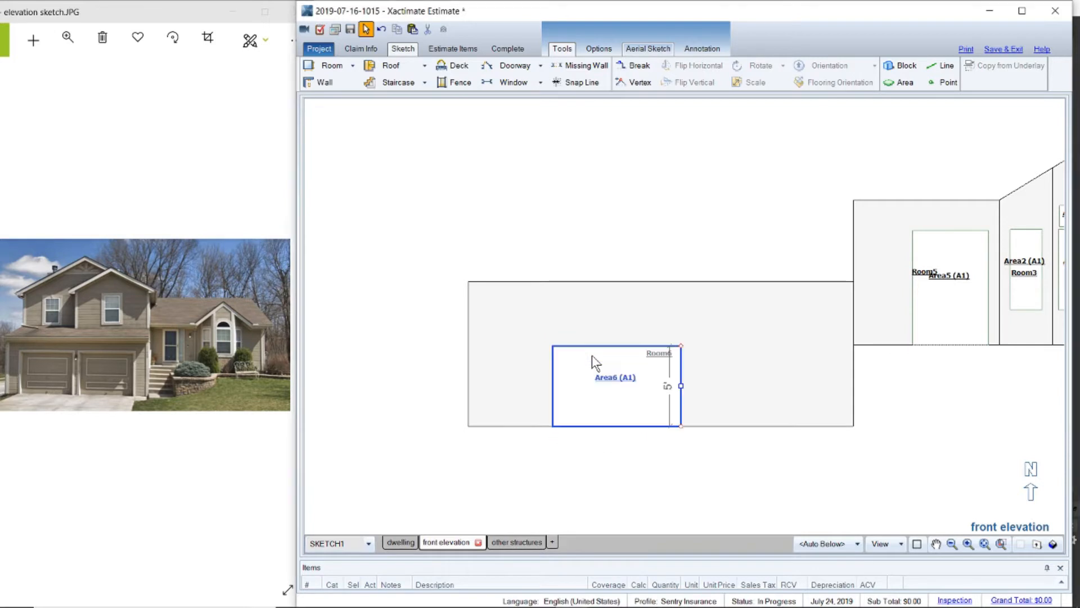
Step: Raise the top edge of the new area in Room6 and set its height to 7'
left_click(620, 362)
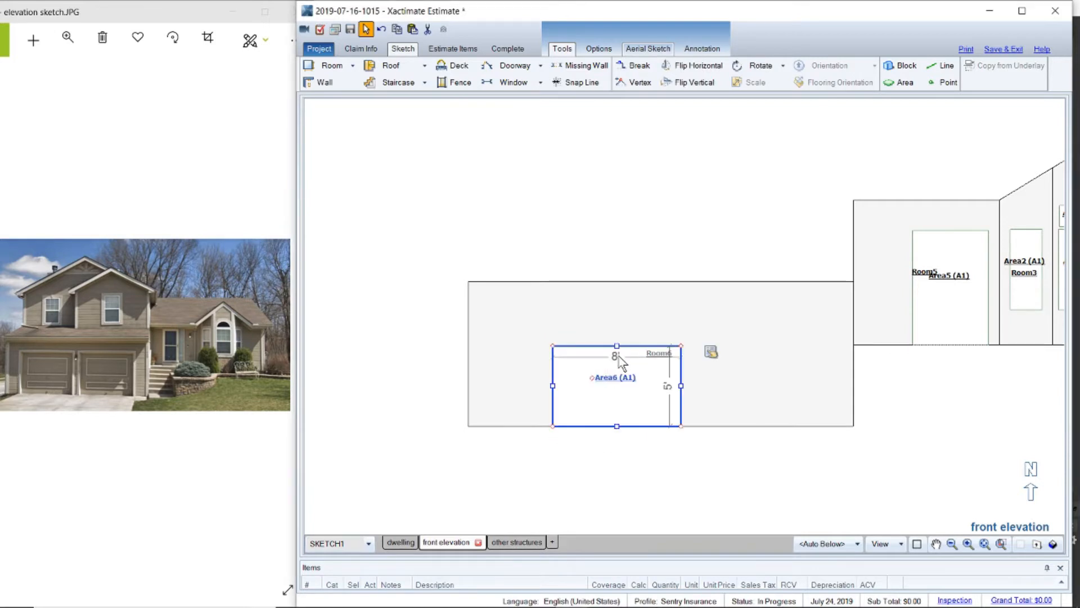
left_click_drag(616, 347, 617, 331)
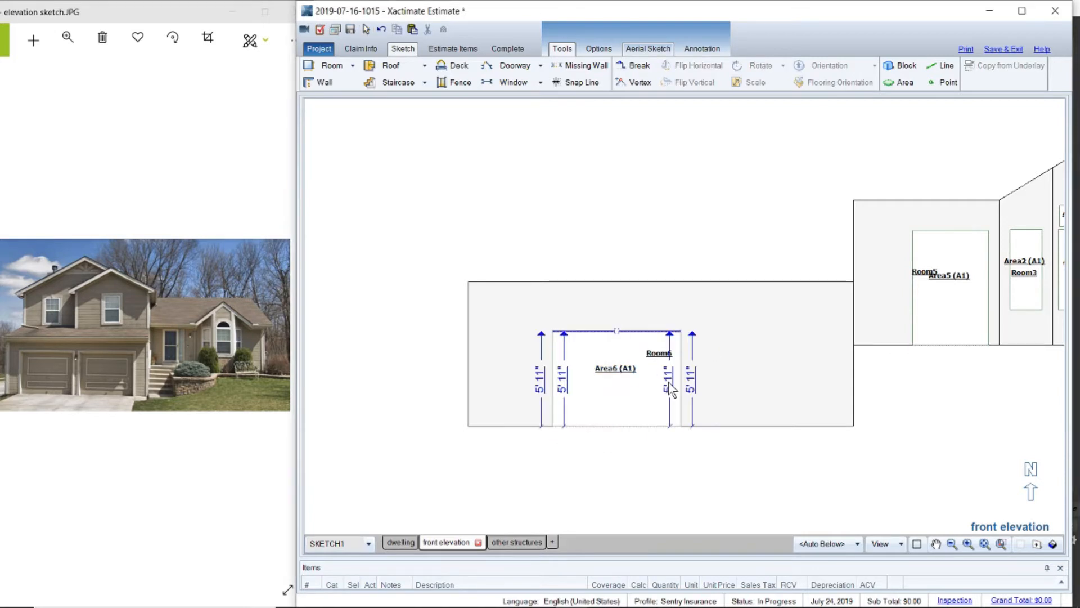
left_click(671, 389)
type("7")
key("Return")
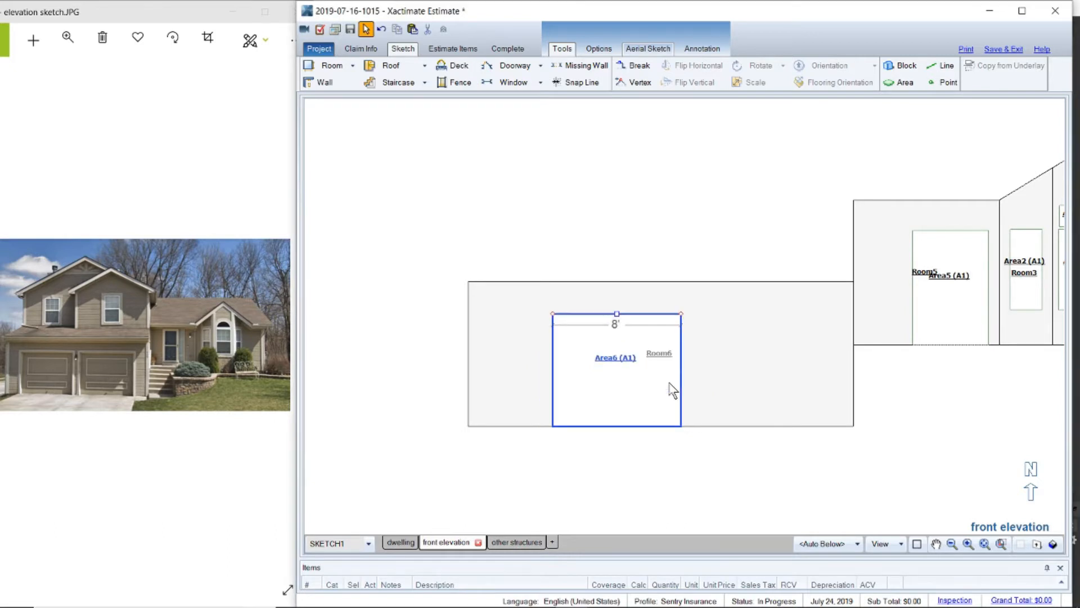
Step: Move the garage-door area toward Room6's left wall and paste a copy level with it near the right wall
left_click(613, 402)
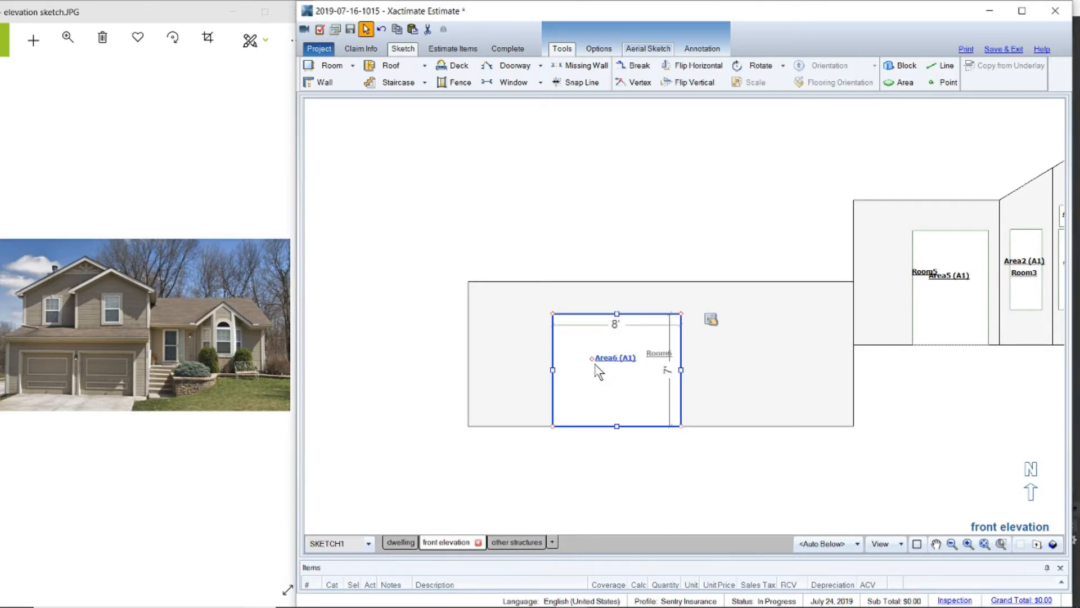
left_click_drag(594, 359, 542, 361)
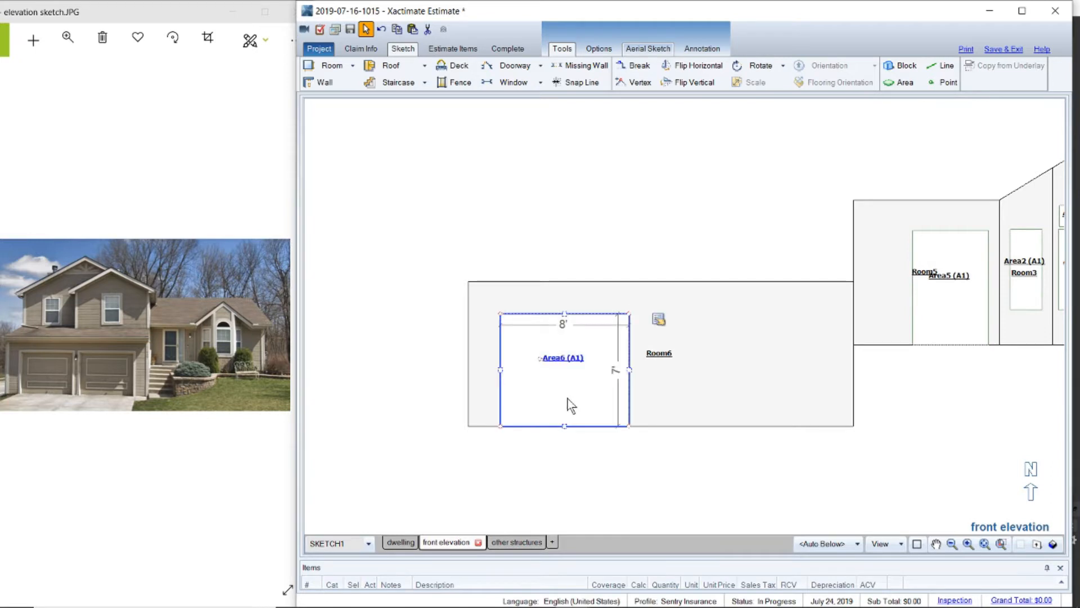
key("ctrl+c")
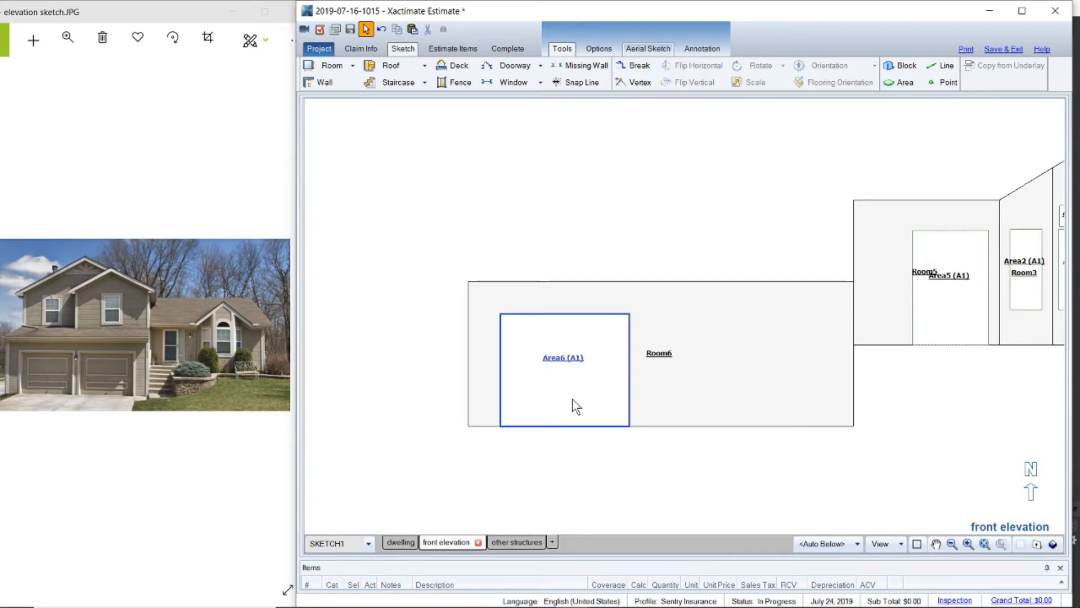
key("ctrl+v")
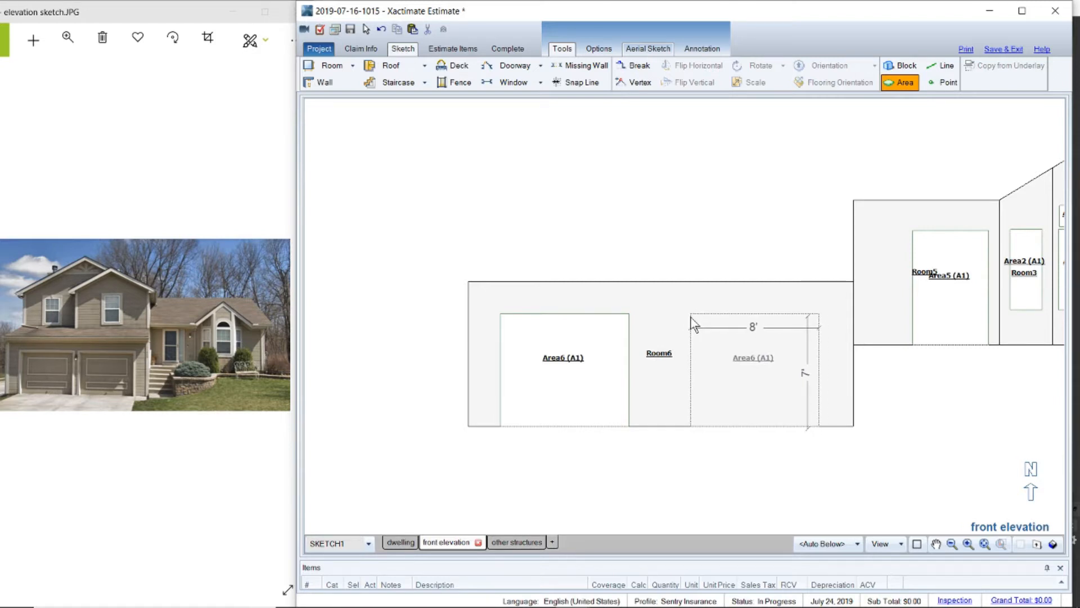
left_click(690, 317)
Step: Nudge the left garage-door area slightly to the right to even out its spacing in Room6
left_click(615, 339)
left_click(593, 349)
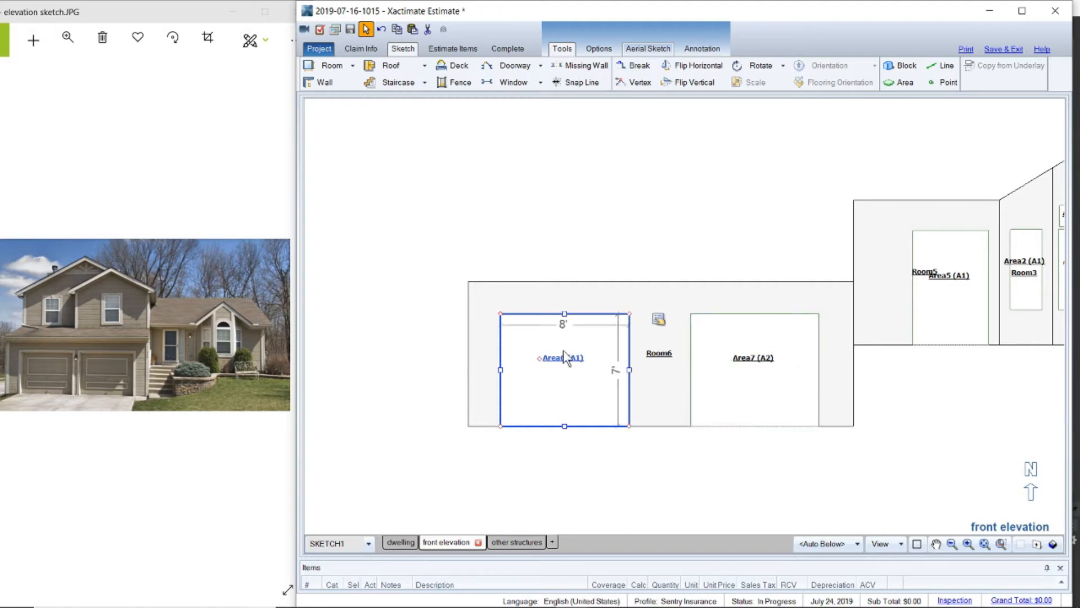
left_click_drag(541, 358, 546, 359)
left_click(548, 473)
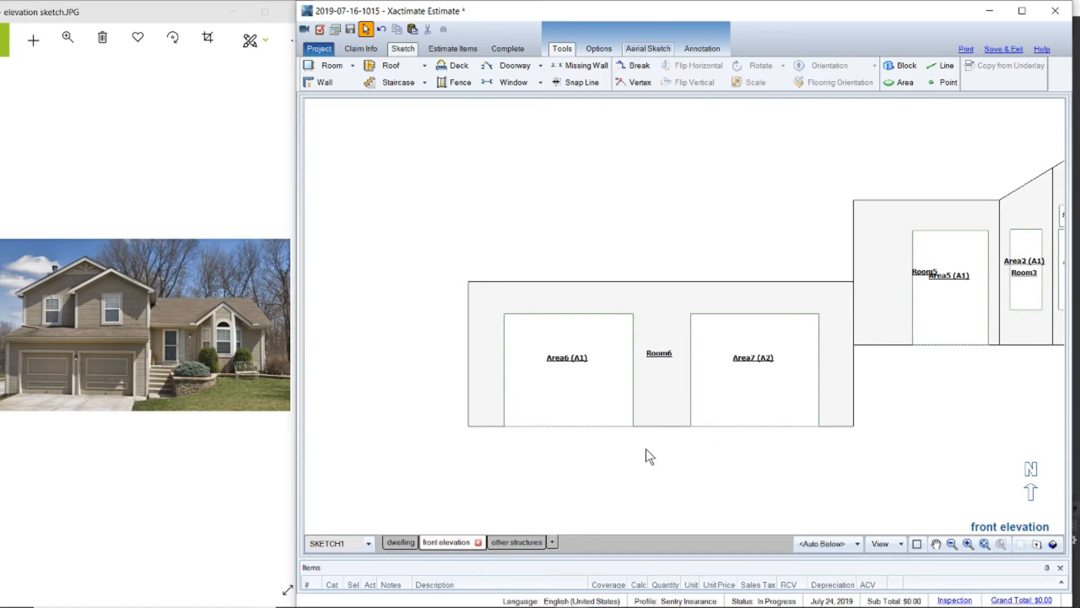
Step: Pull a new 7' high section up from Room6's top wall, spanning its full 24' width
left_click(638, 362)
left_click(663, 313)
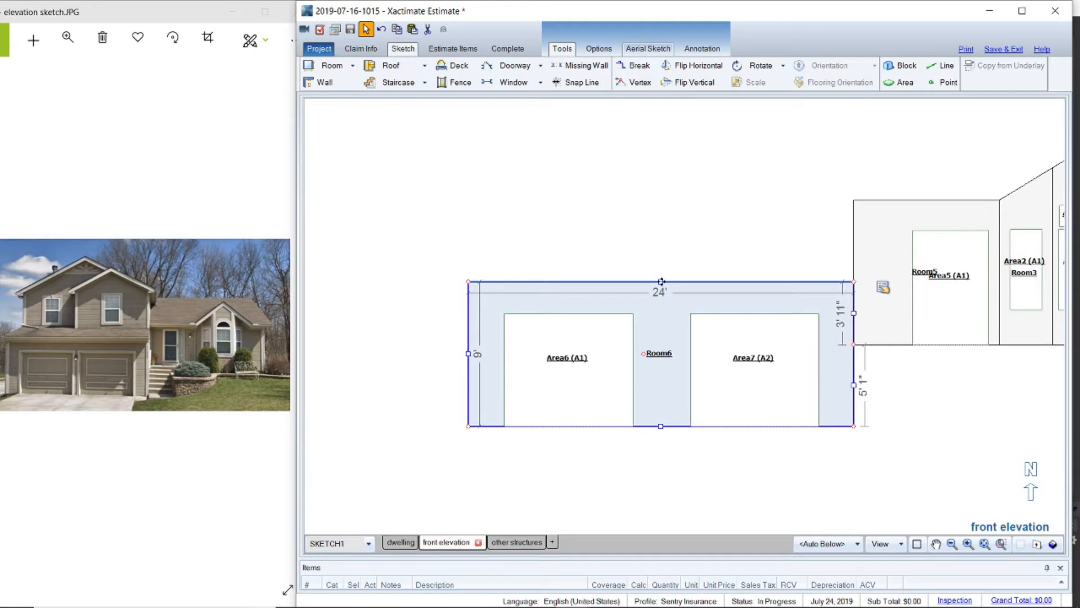
left_click_drag(662, 282, 663, 169)
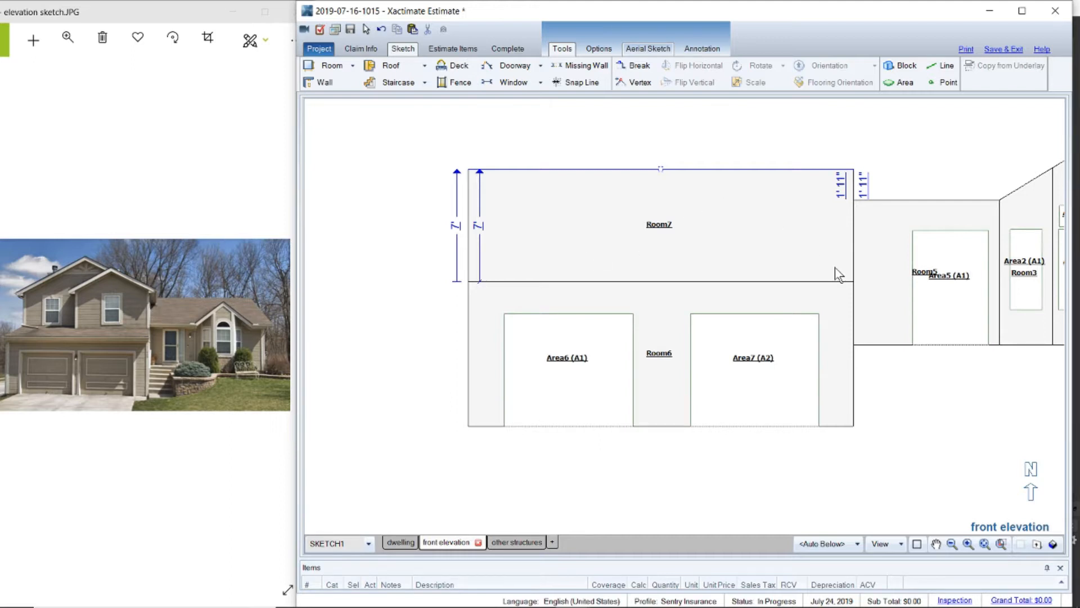
left_click(711, 440)
Step: Select Room6, Room7 and their garage-door areas together and move them up until the base is about 3' 1" below Room5's bottom wall
left_click_drag(583, 479, 736, 288)
left_click_drag(583, 493, 754, 236)
left_click_drag(643, 225, 645, 194)
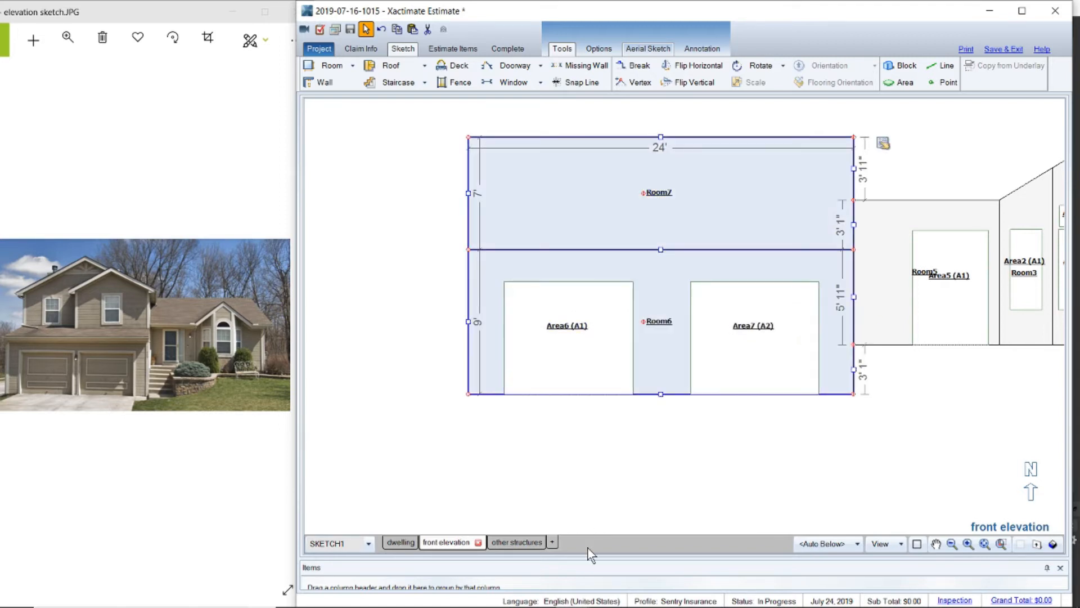
left_click(631, 478)
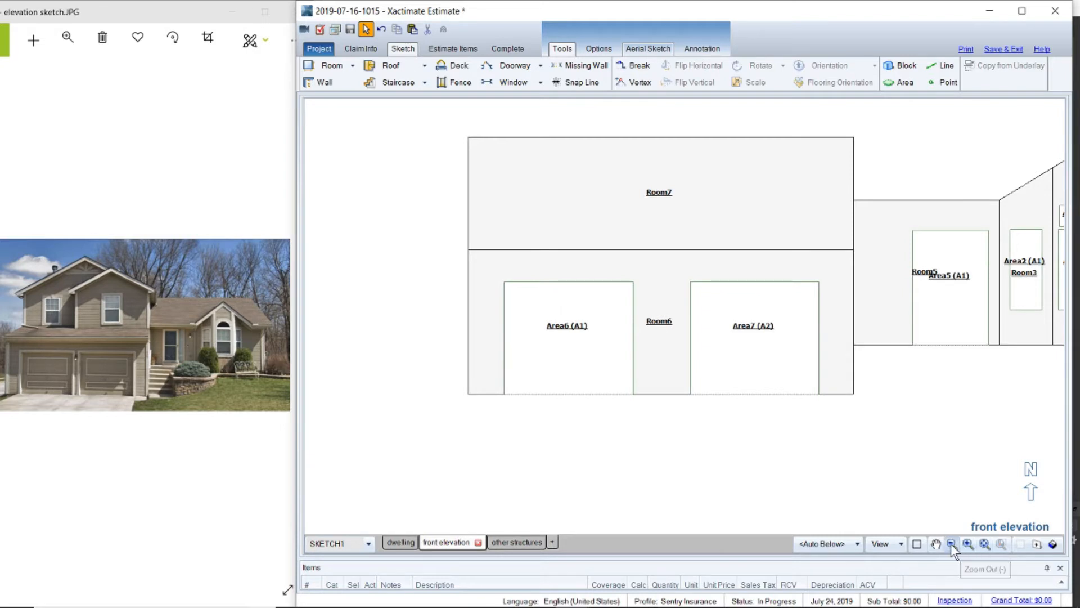
Step: Try to form a gable by adding a vertex at the middle of Room7's top wall and raising it
left_click(951, 544)
left_click(951, 544)
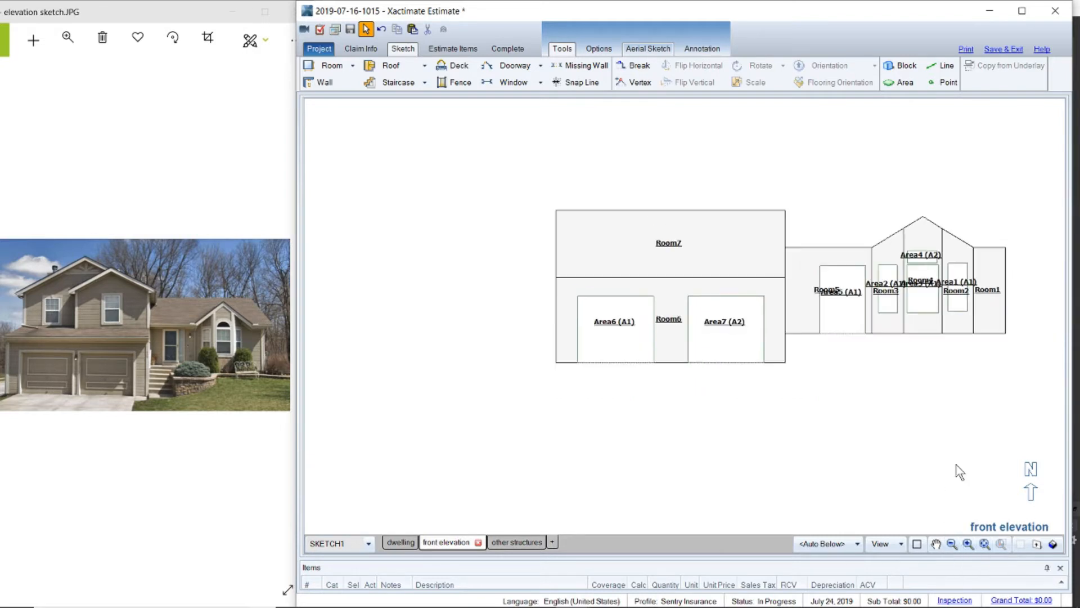
left_click(985, 543)
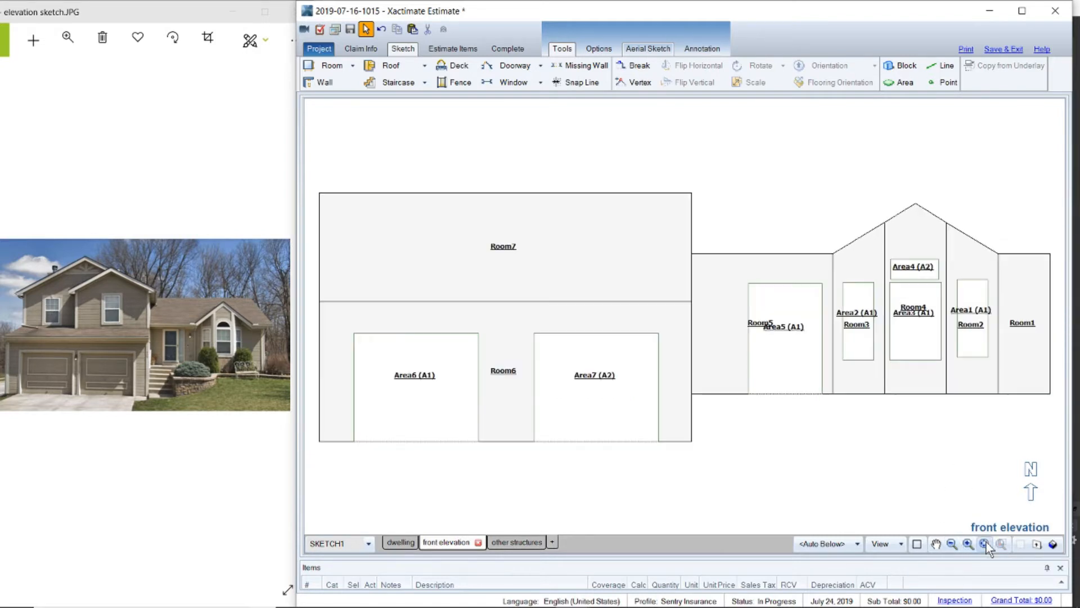
left_click(951, 543)
left_click(951, 544)
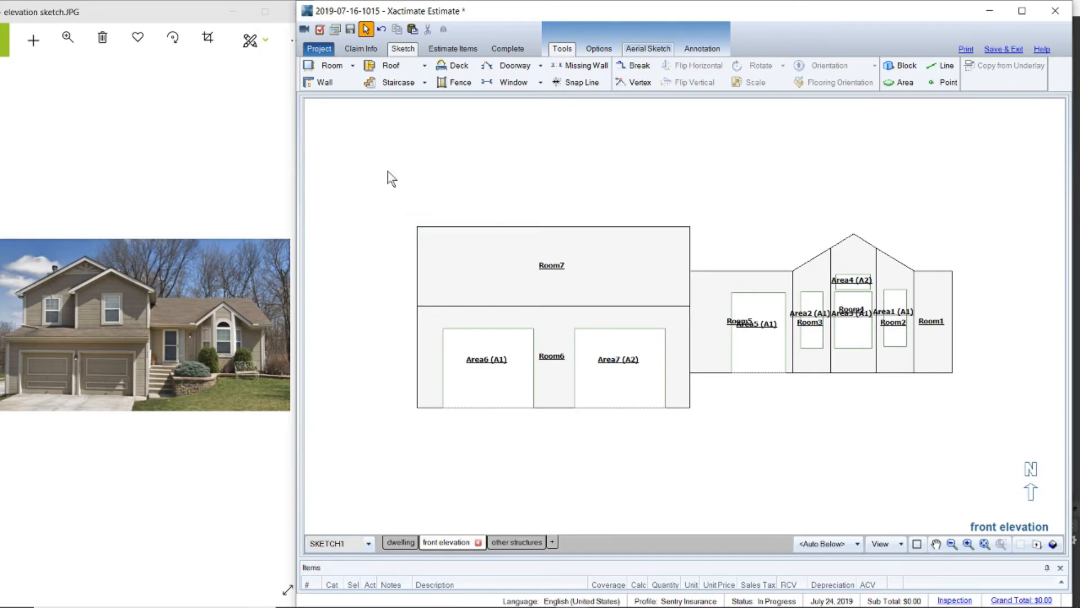
left_click(631, 84)
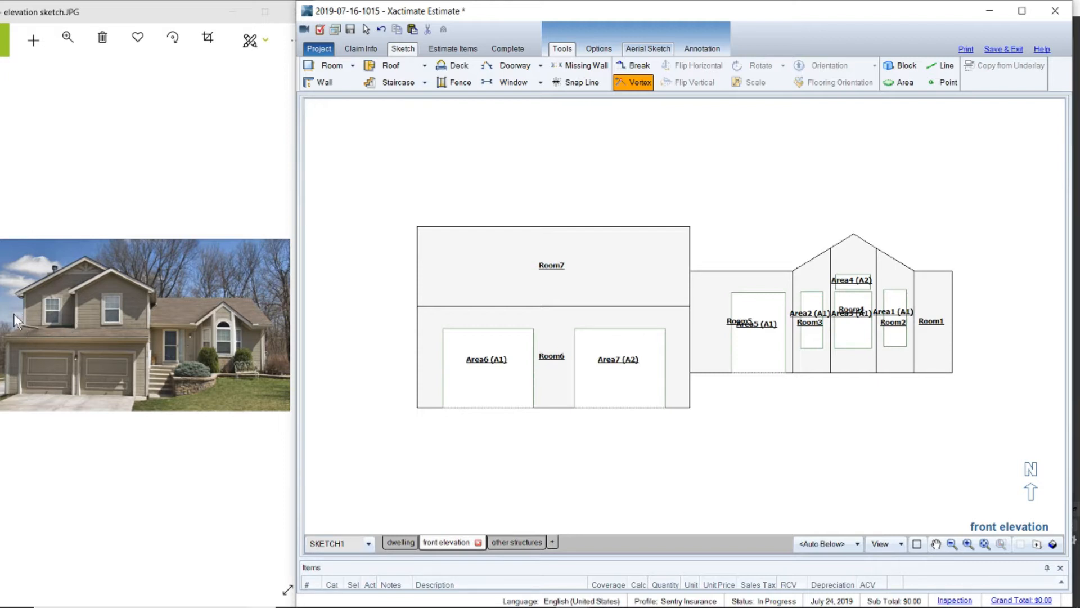
left_click(553, 226)
left_click_drag(553, 226, 552, 192)
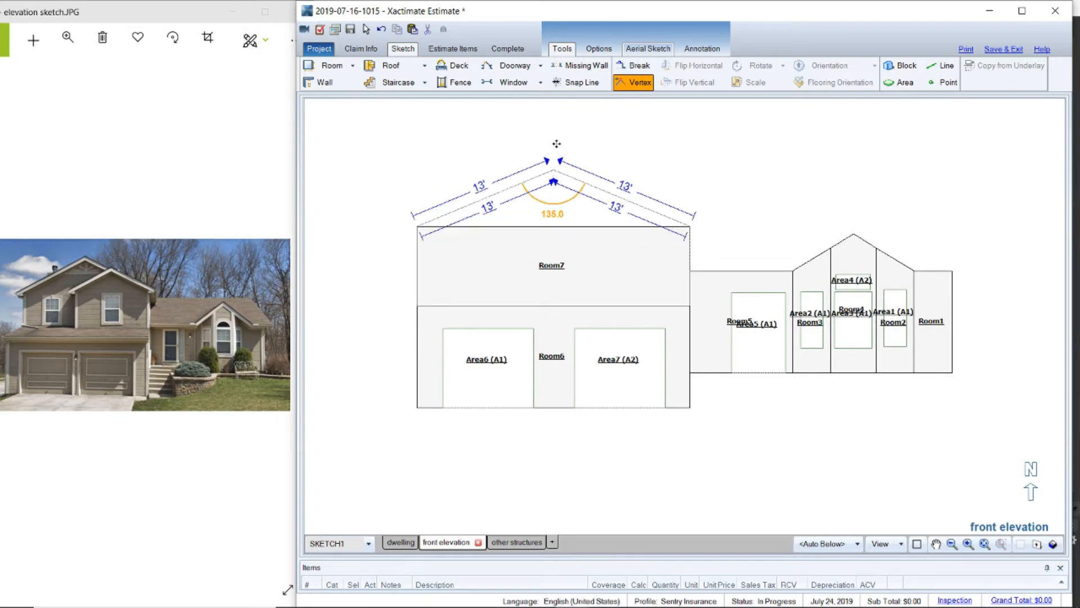
left_click_drag(557, 129, 557, 125)
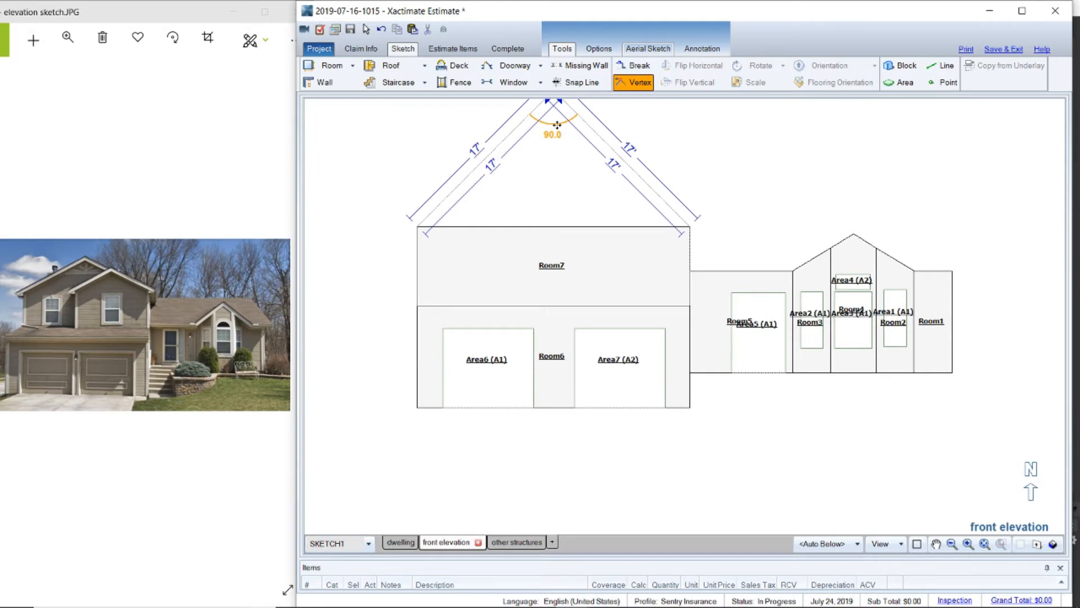
left_click_drag(557, 125, 554, 226)
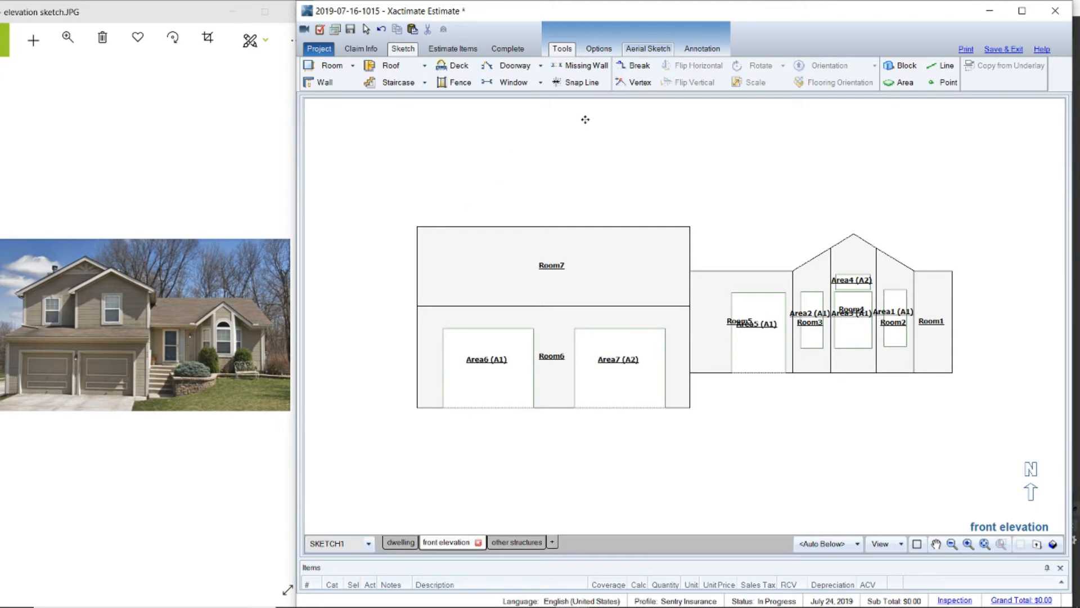
Step: Break Room7's top wall at its midpoint and raise the left half by about 7' 1"
left_click(635, 65)
left_click(553, 225)
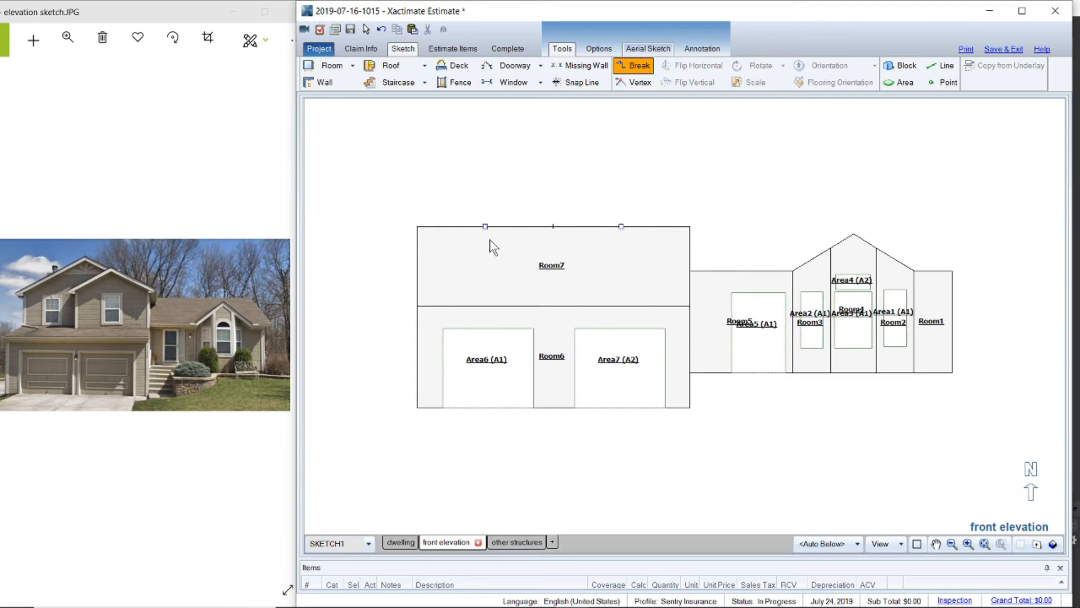
left_click_drag(486, 227, 486, 145)
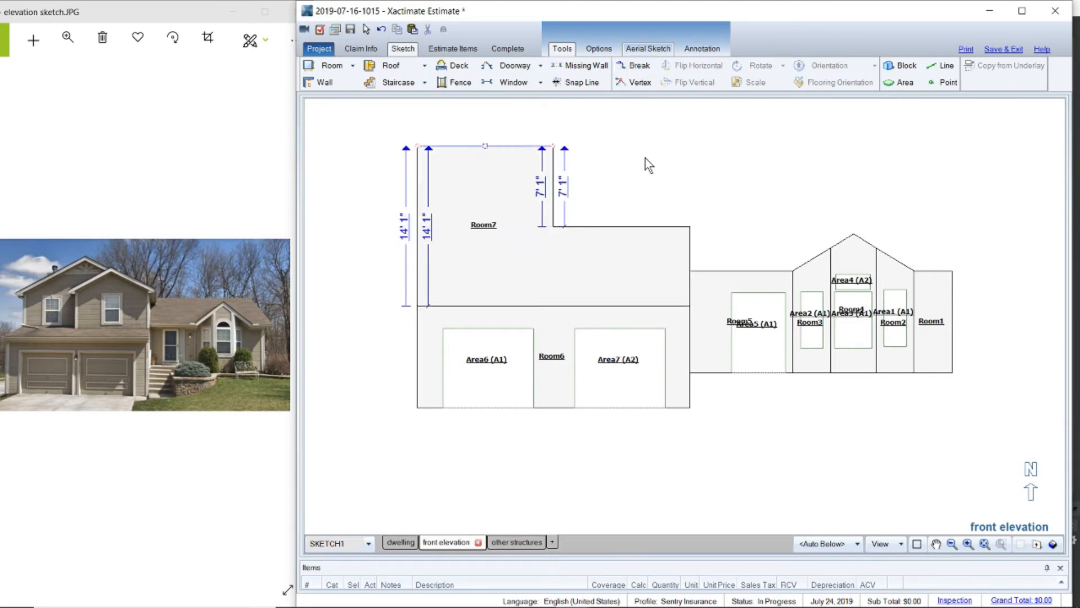
key("Escape")
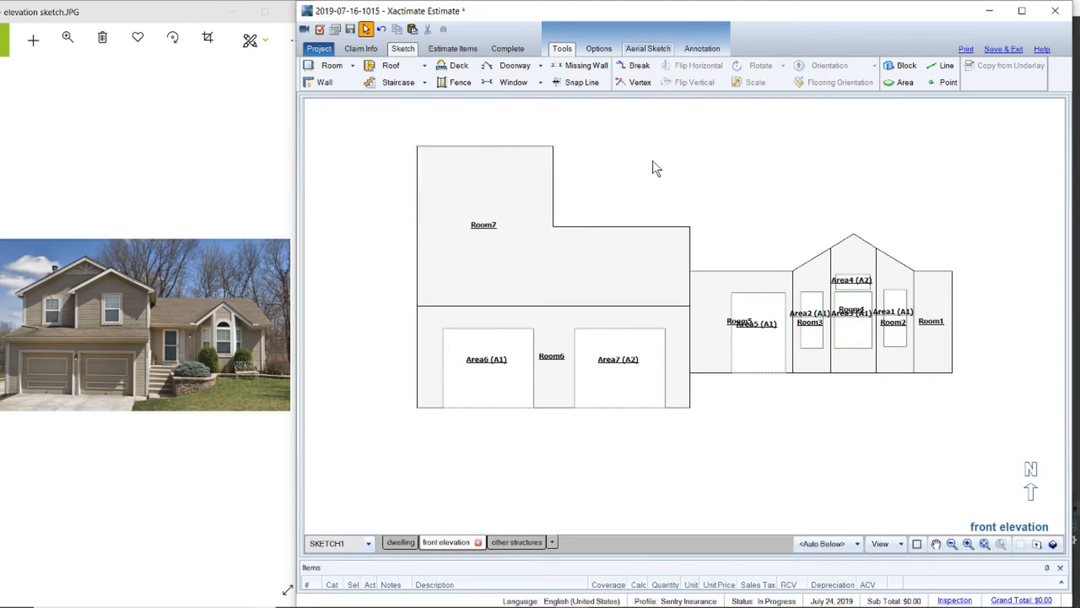
Step: Place a snap line level with the lower half of Room7's top wall, just beyond its right wall, and select Room7
left_click(575, 83)
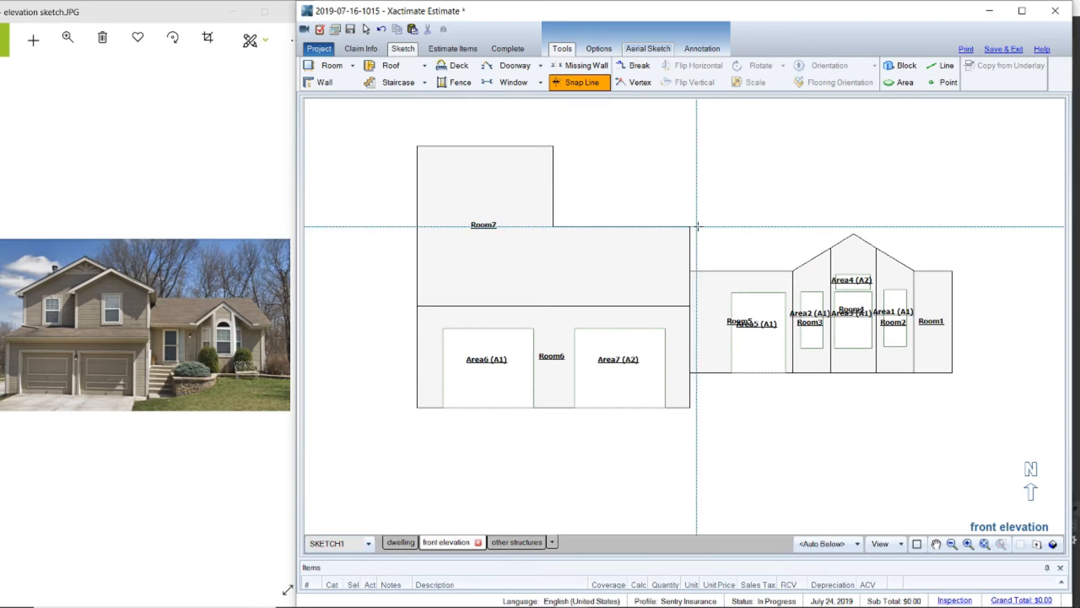
left_click(702, 226)
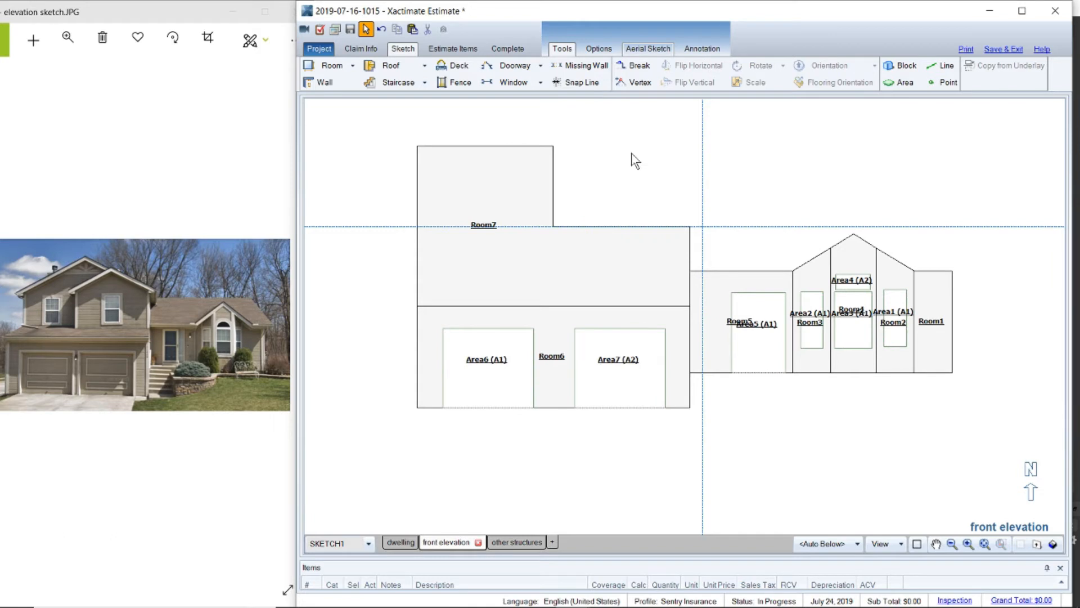
left_click(632, 84)
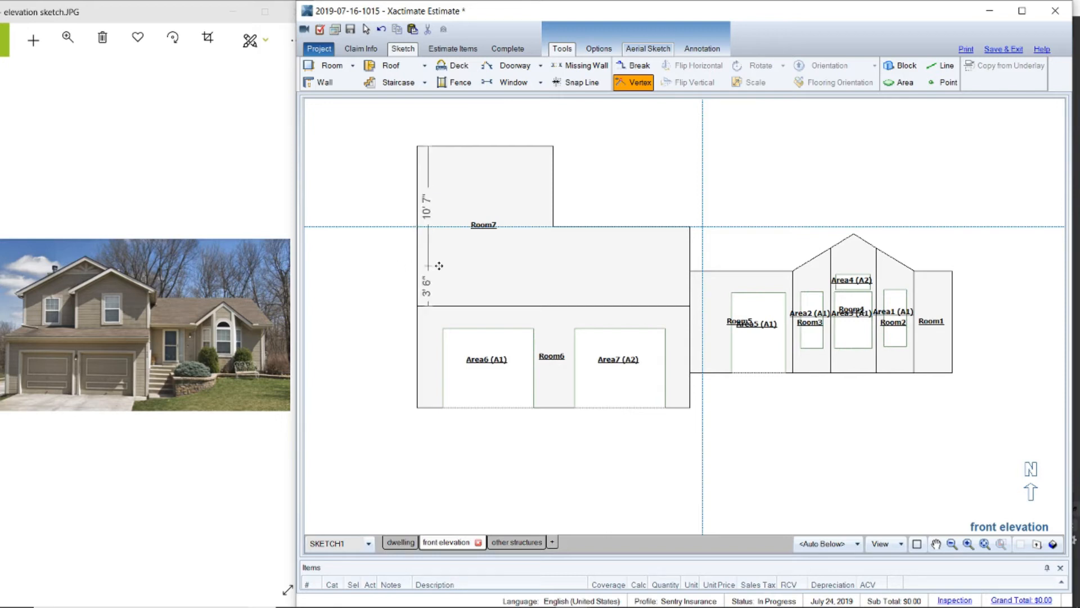
key("Escape")
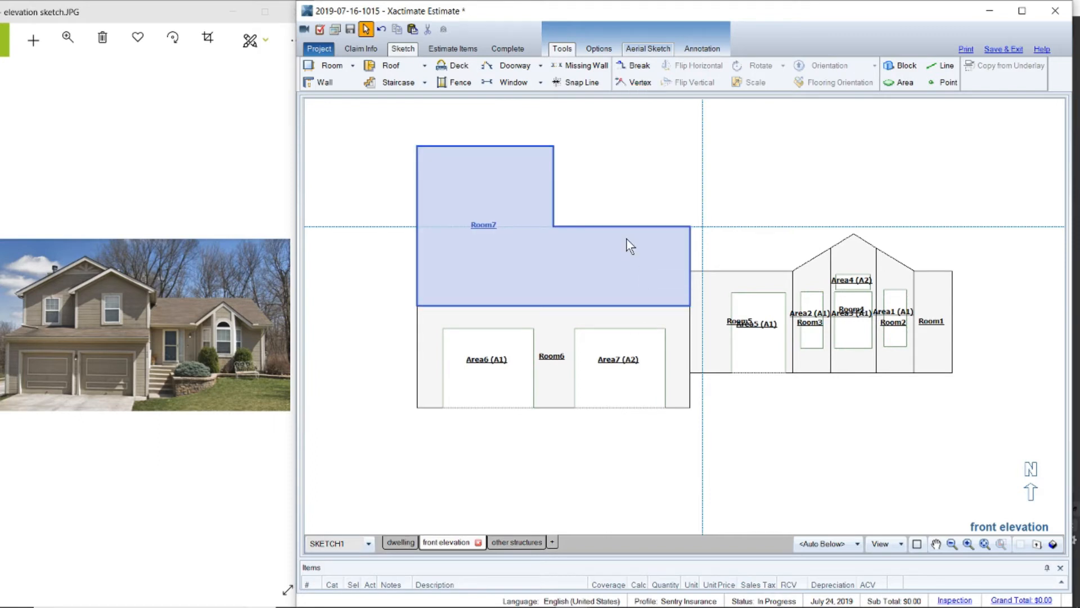
left_click_drag(652, 164, 590, 250)
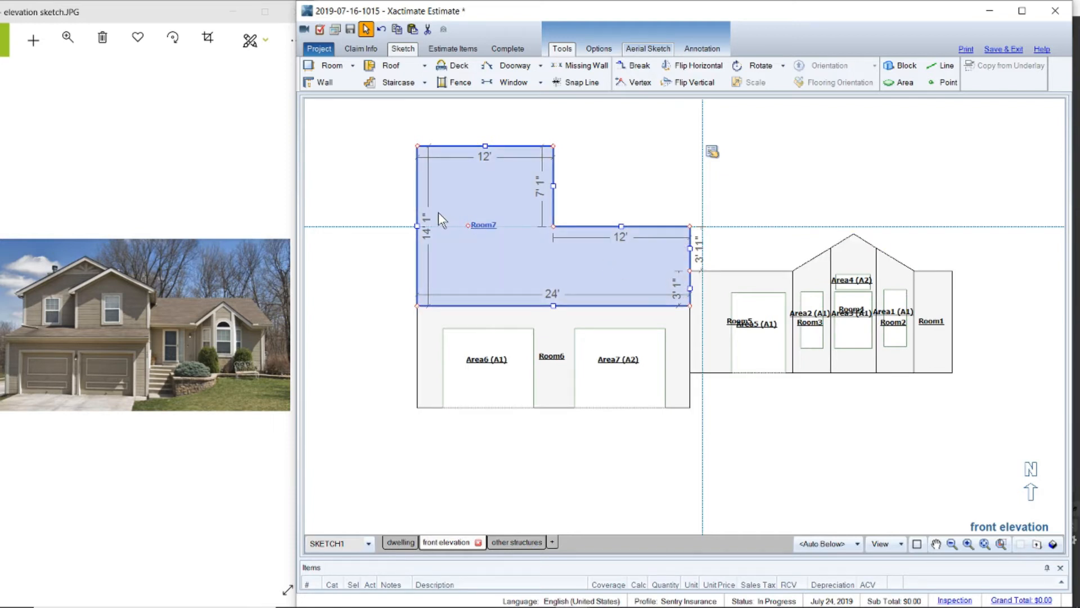
Step: Lower the raised half of Room7's top wall slightly and slope it about 13' 10" to a vertex added on the left wall at the snap line
left_click_drag(485, 146, 484, 148)
left_click(622, 183)
left_click(640, 81)
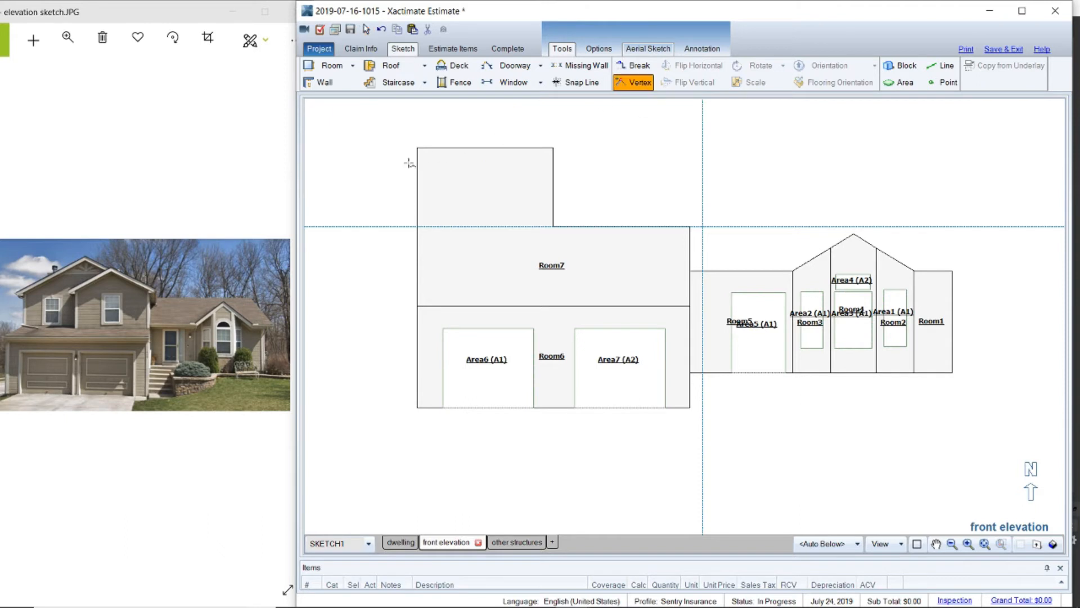
left_click(416, 227)
left_click_drag(417, 226, 416, 227)
left_click_drag(416, 226, 416, 226)
left_click_drag(416, 148, 475, 181)
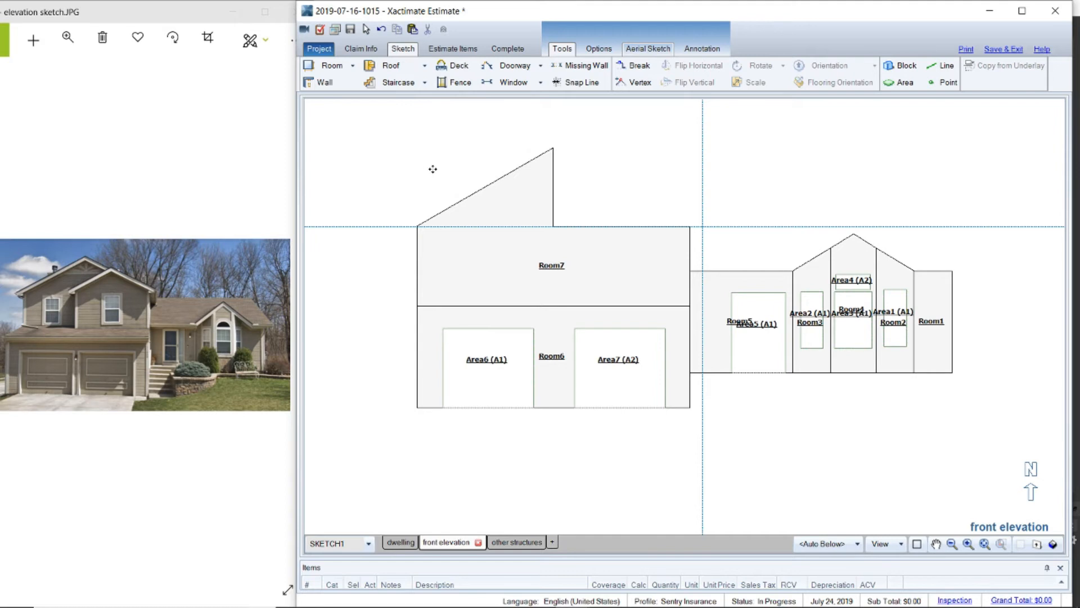
Step: Raise the right half of Room7's top wall level with the gable peak, about 6' 11" above the snap line
left_click(617, 275)
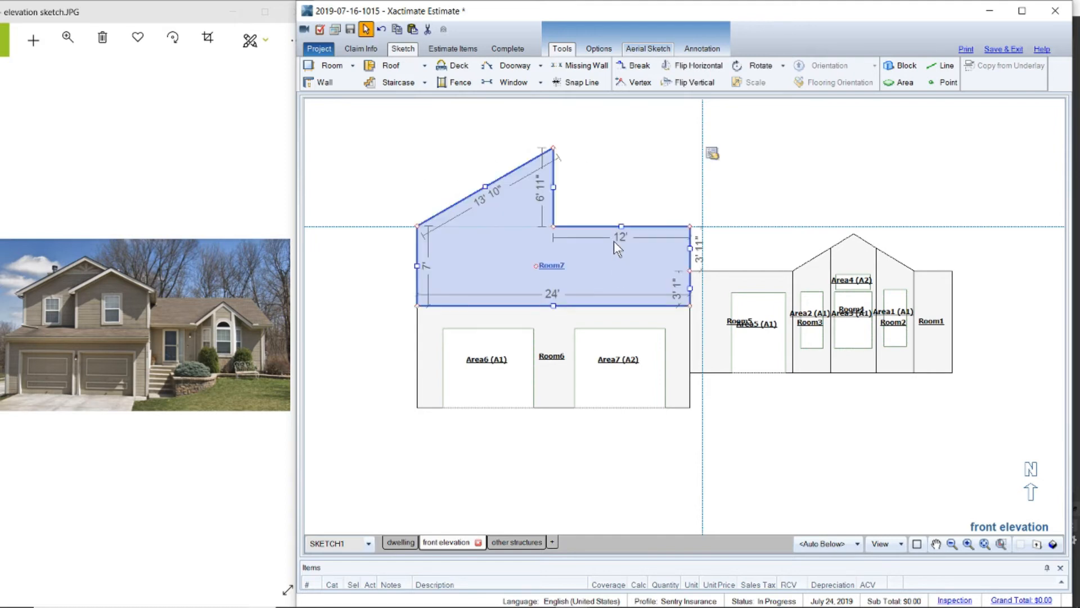
left_click_drag(621, 230, 621, 148)
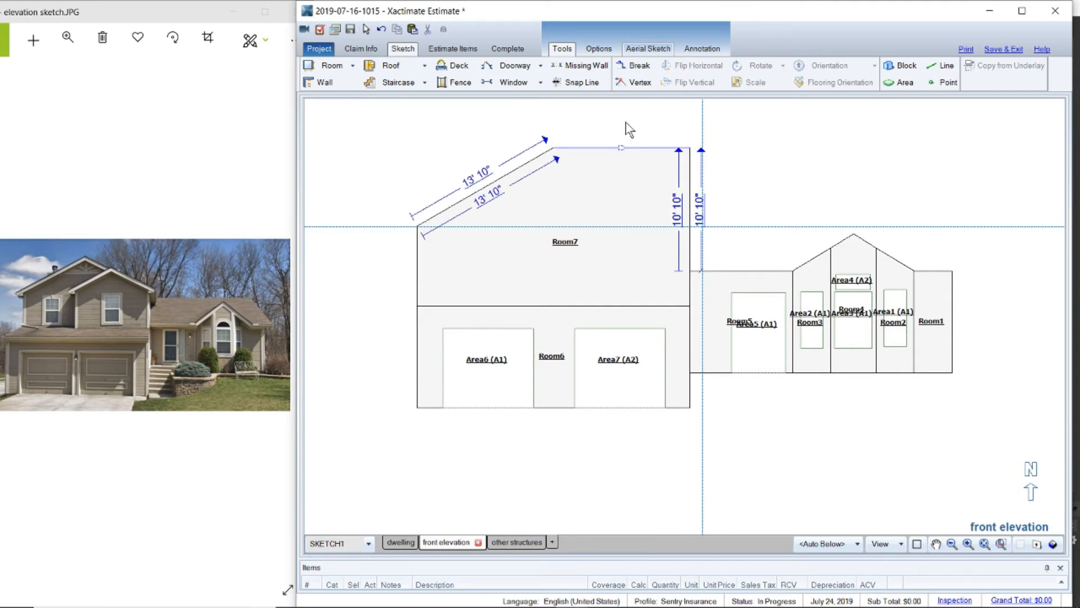
left_click(629, 128)
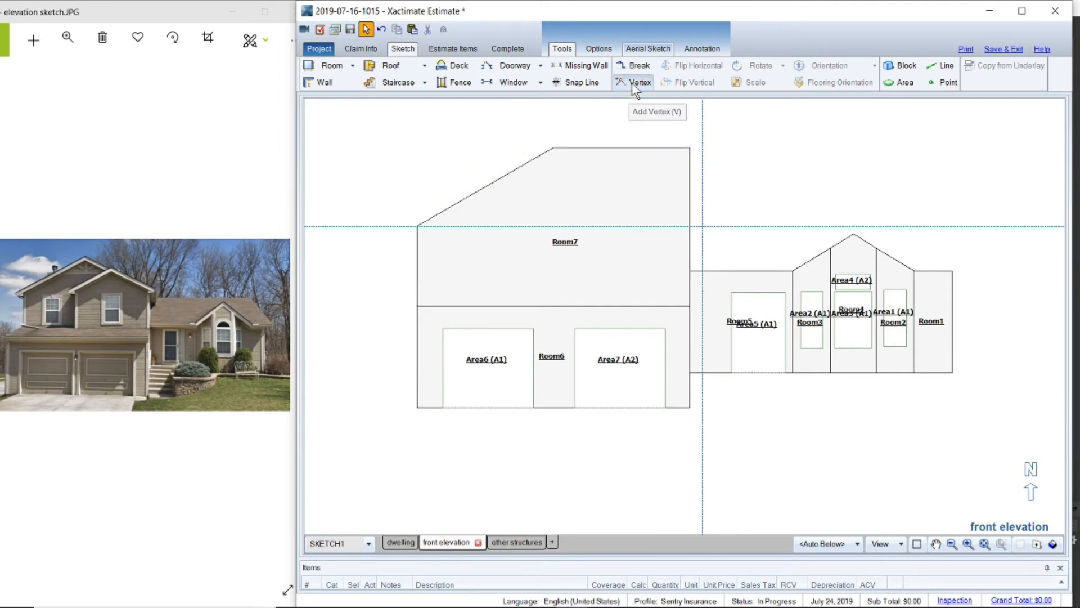
Step: Add a vertex on Room7's right wall at the snap line and bring the upper-right corner down to it, forming the right gable slope
left_click(633, 82)
left_click(690, 226)
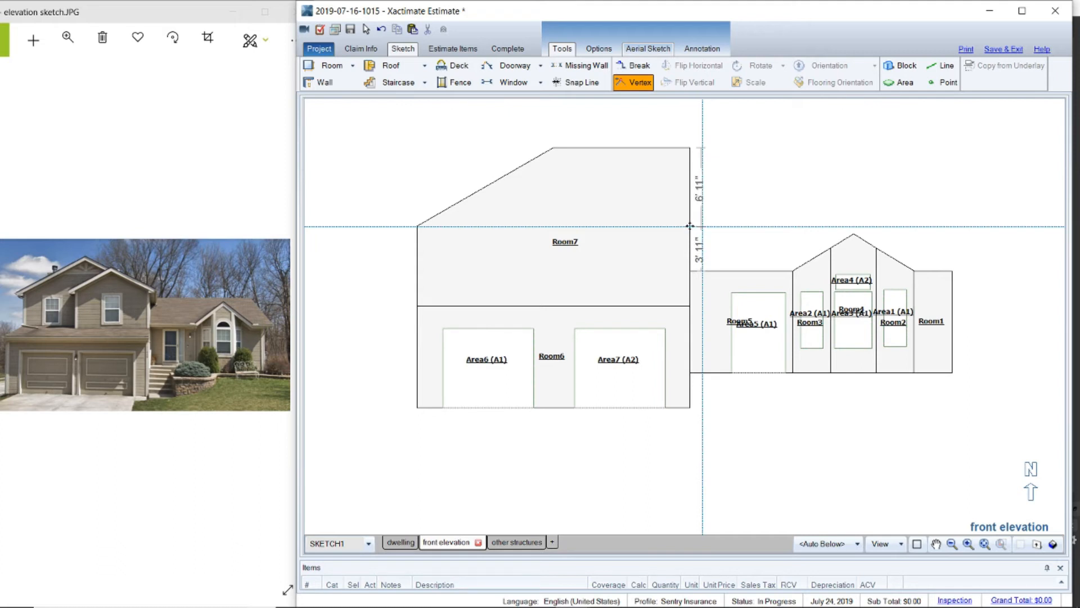
left_click(690, 226)
left_click_drag(689, 149, 690, 226)
left_click(702, 315)
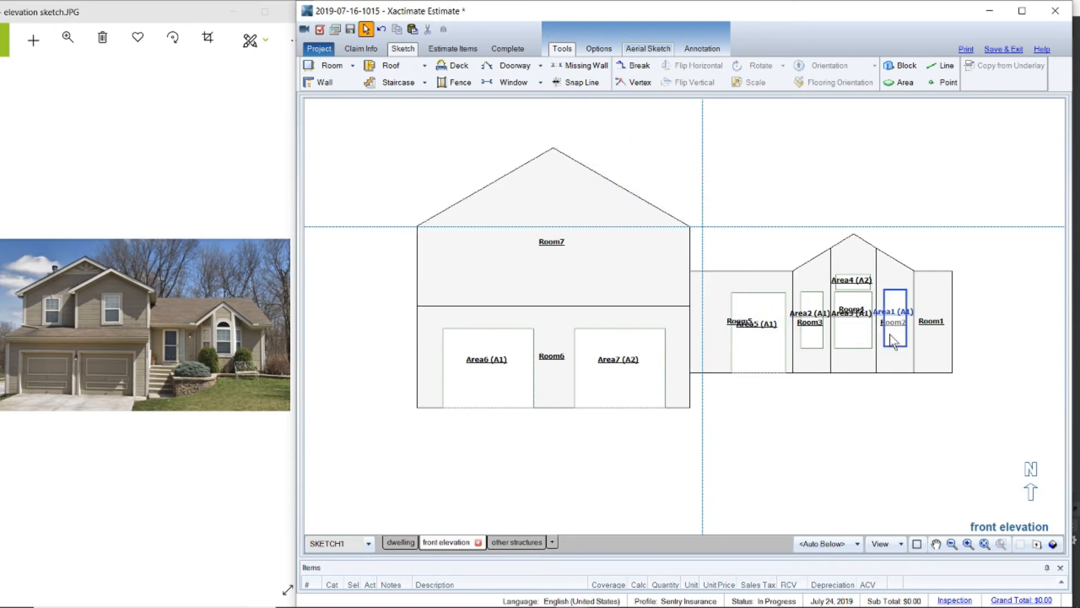
Step: Copy the 3' 4" by 5' window area from Room4 into the right half of Room7, with its top edge on the snap line
left_click(837, 346)
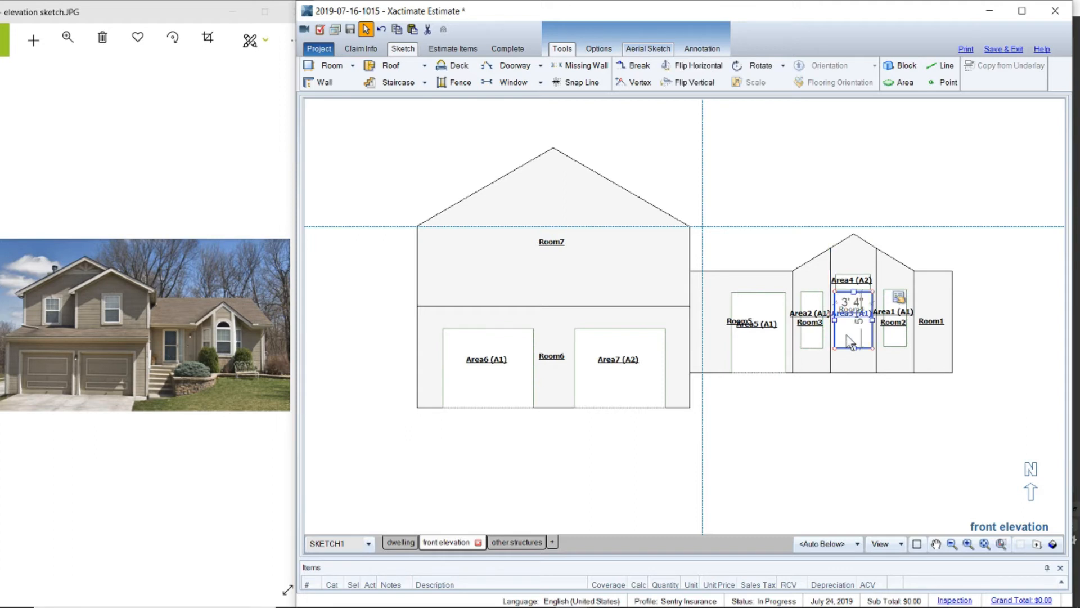
key("Escape")
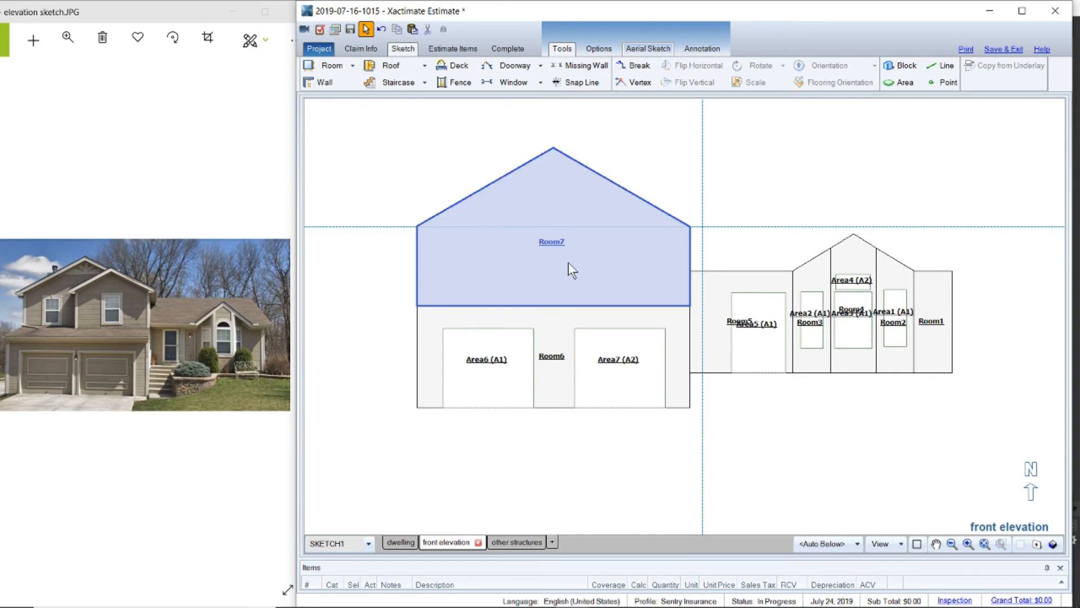
key("ctrl+v")
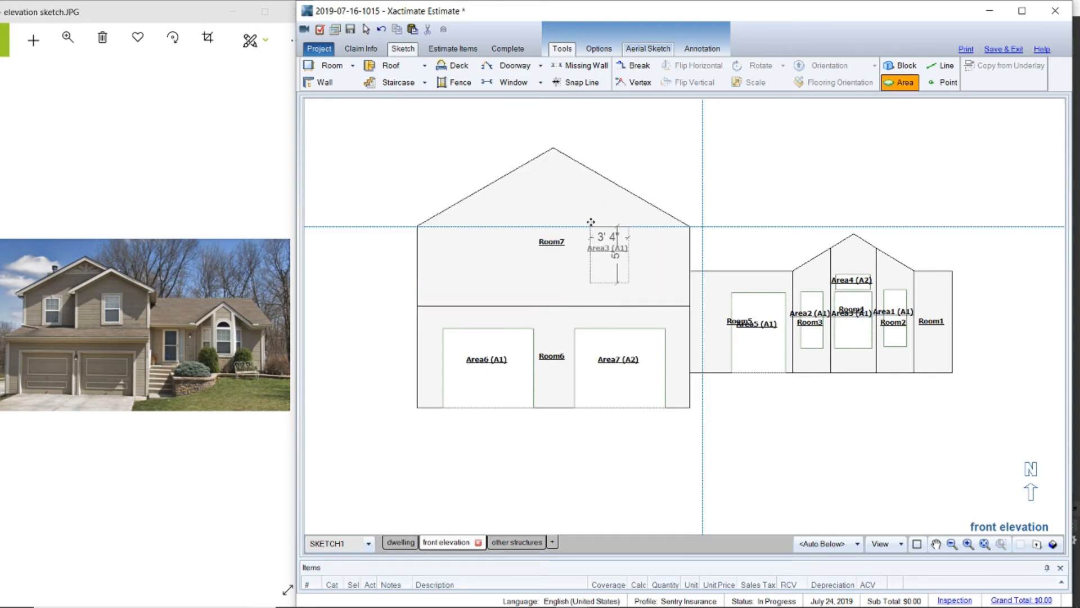
left_click(594, 223)
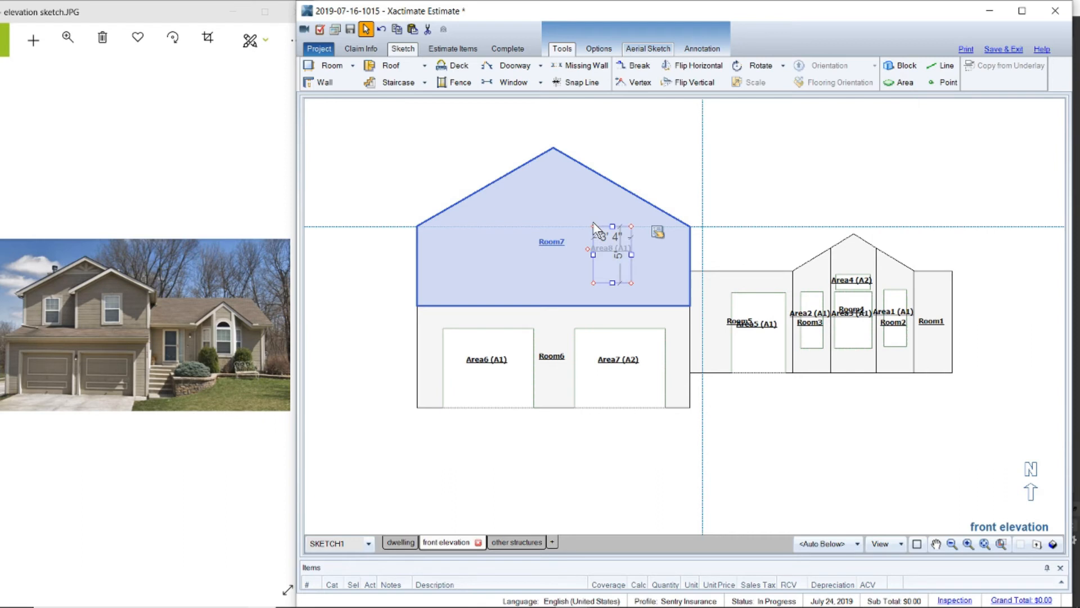
double_click(601, 248)
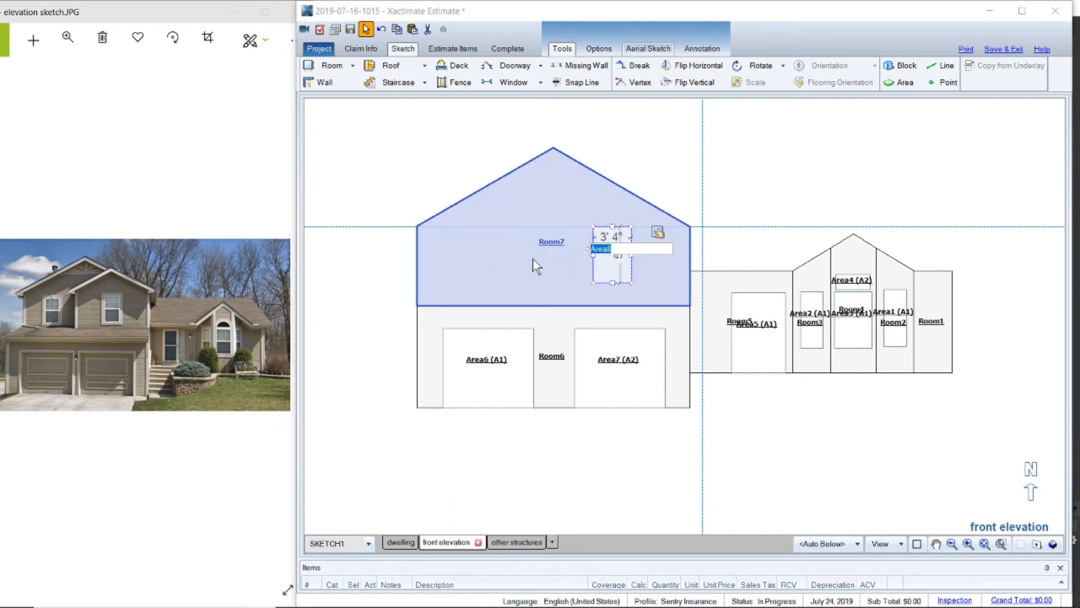
key("Return")
left_click(643, 291)
left_click(602, 264)
left_click(660, 170)
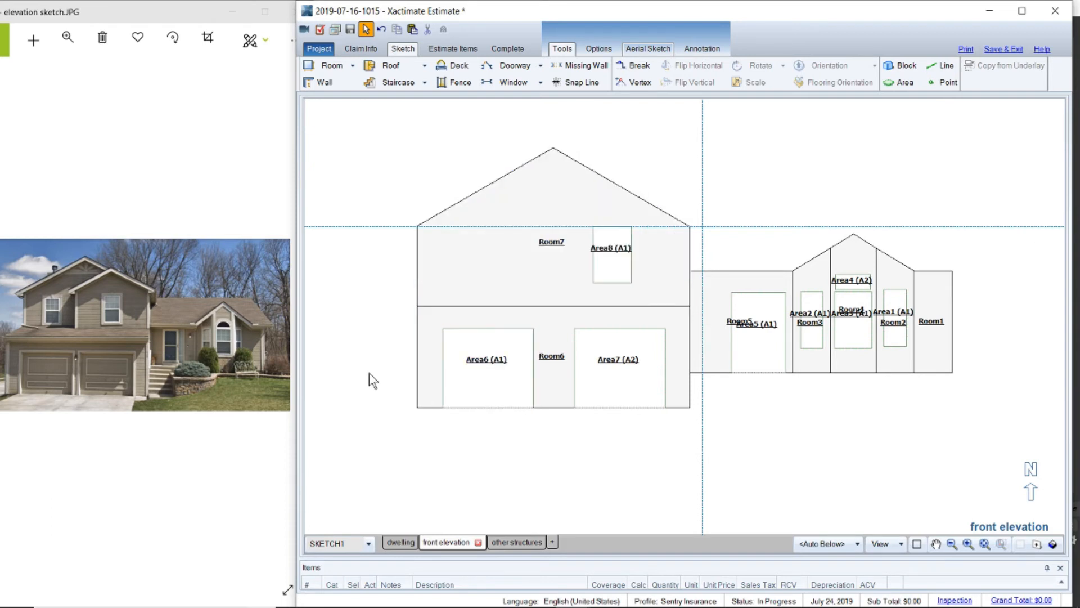
Step: Paste a second 3' 4" by 5' window area into the left half of Room7, with its top edge on the snap line
key("ctrl+v")
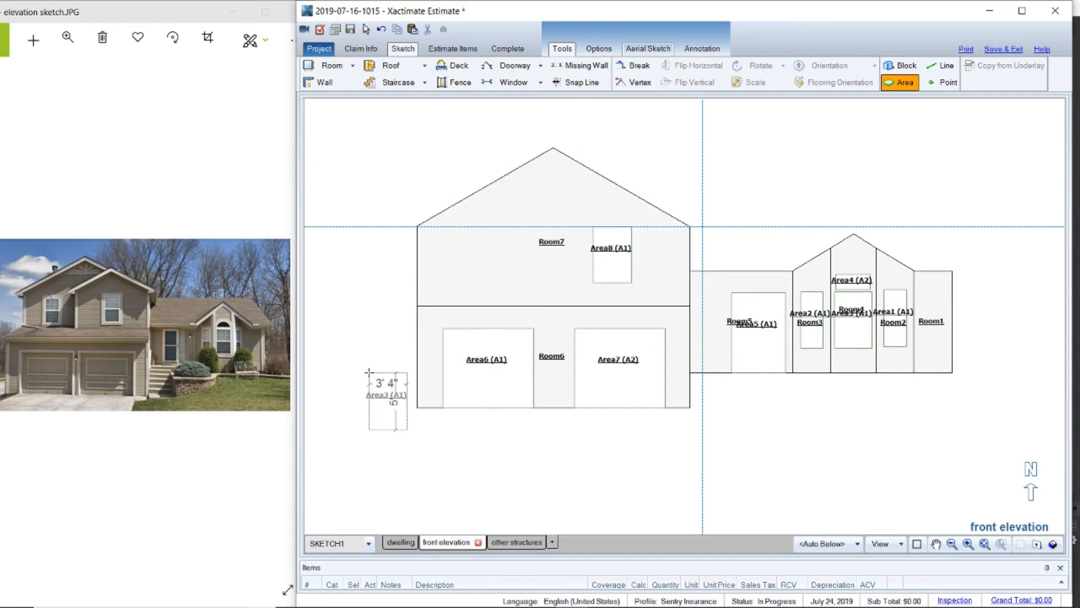
left_click(477, 233)
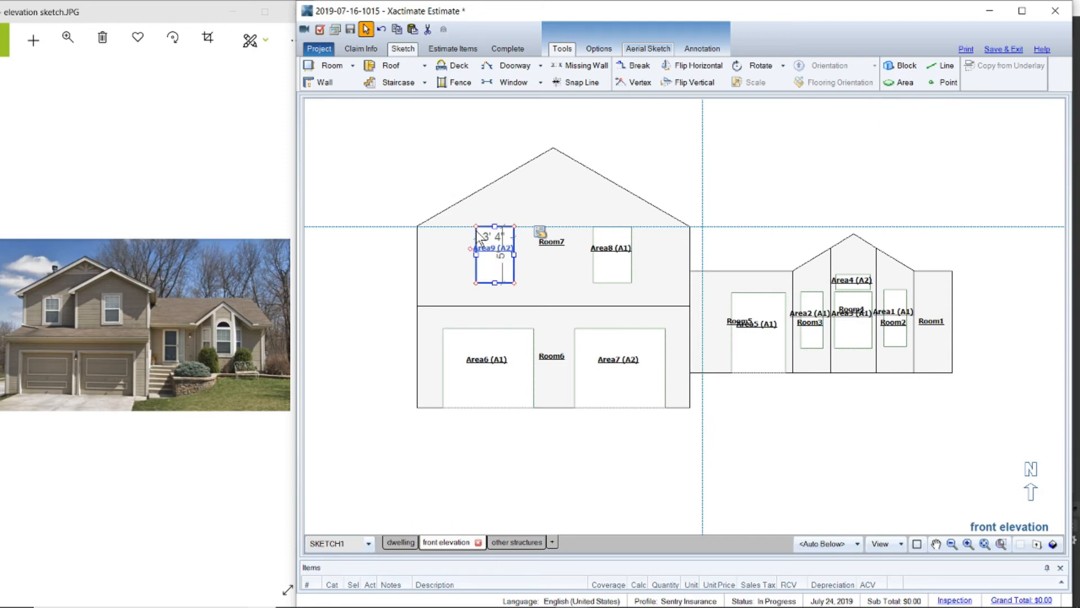
left_click(415, 151)
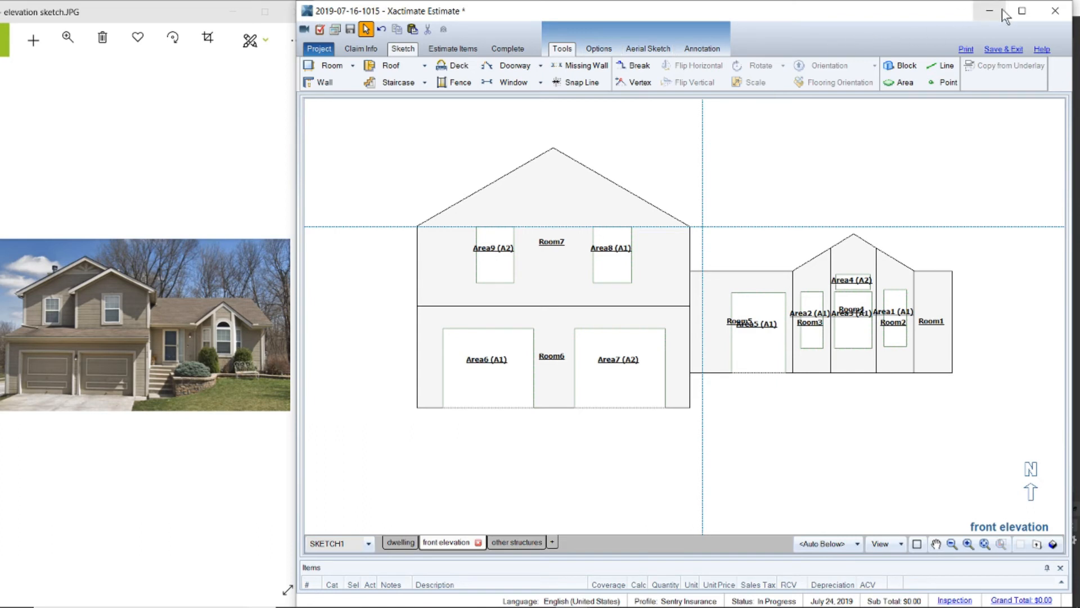
Step: Maximize the window, print all pages of the Abbreviated estimate report on the WorkForce 520(Network) printer, and check its print queue
left_click(1022, 13)
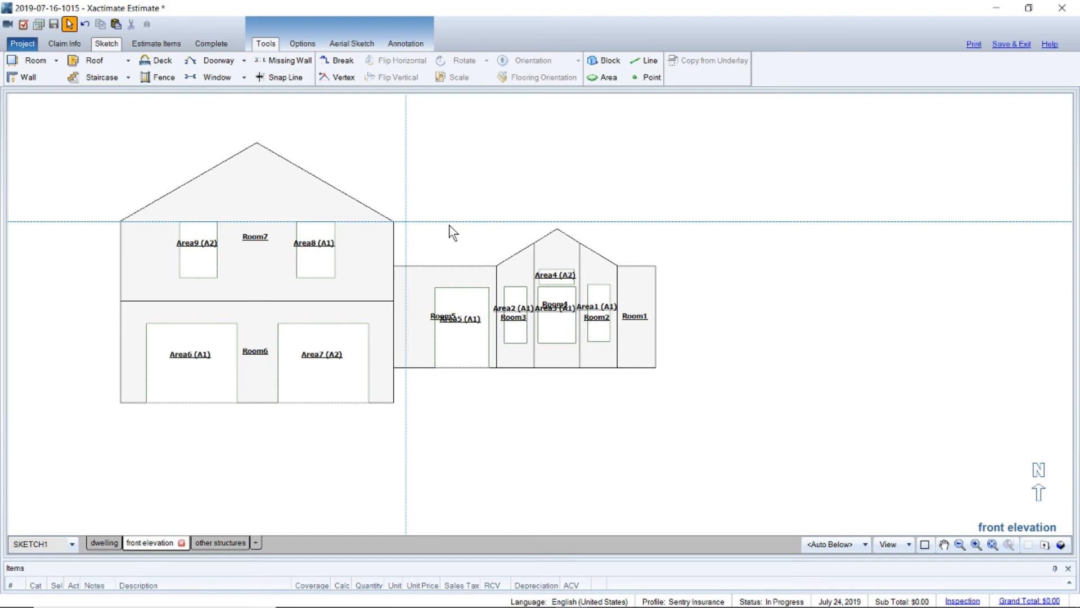
left_click(974, 45)
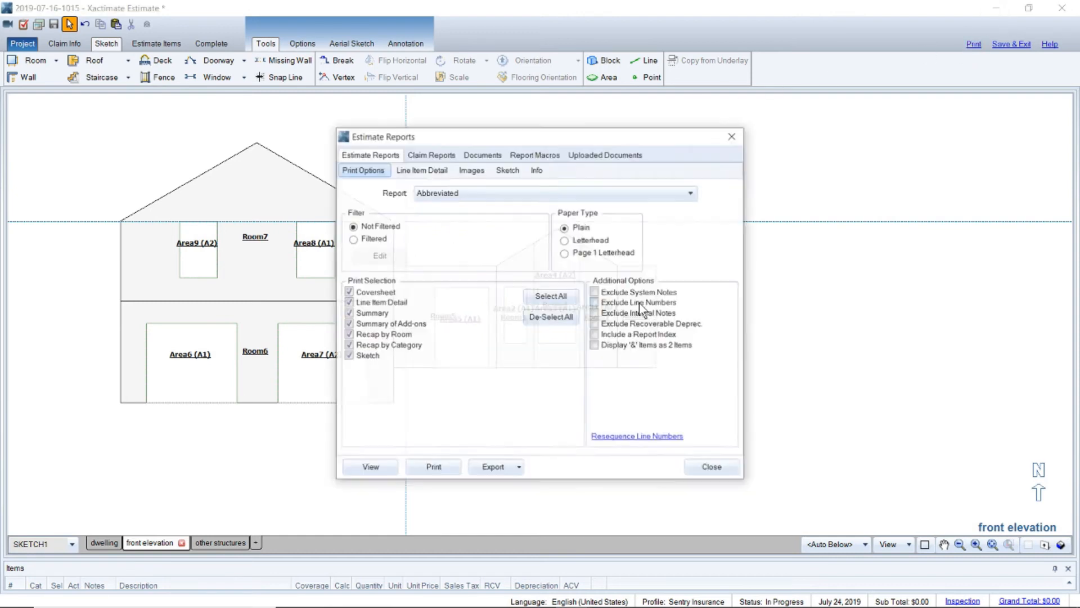
left_click(434, 467)
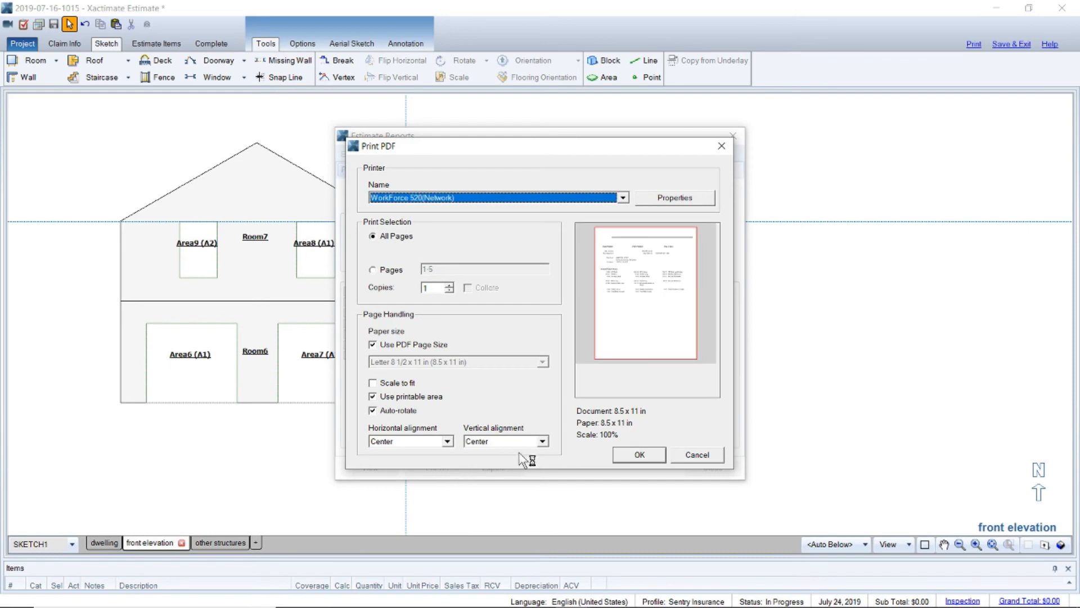
left_click(639, 455)
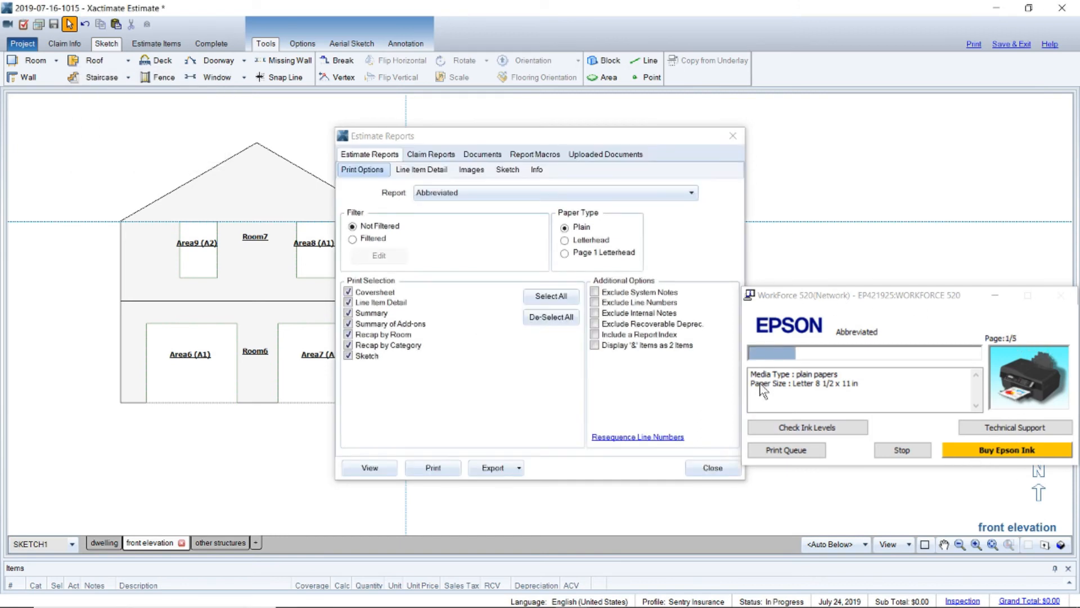
left_click(798, 449)
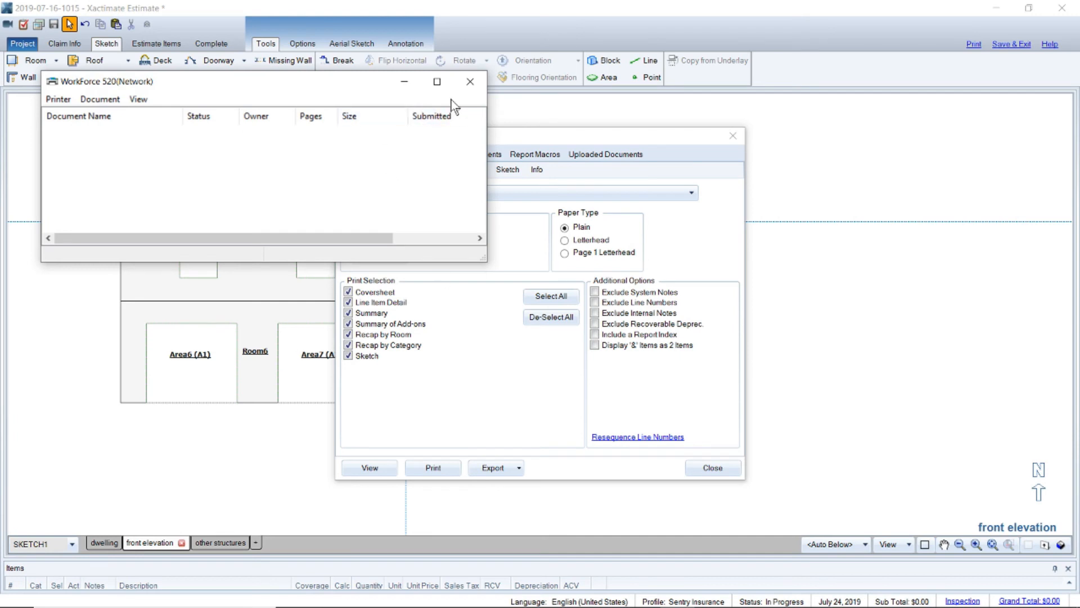
left_click(472, 81)
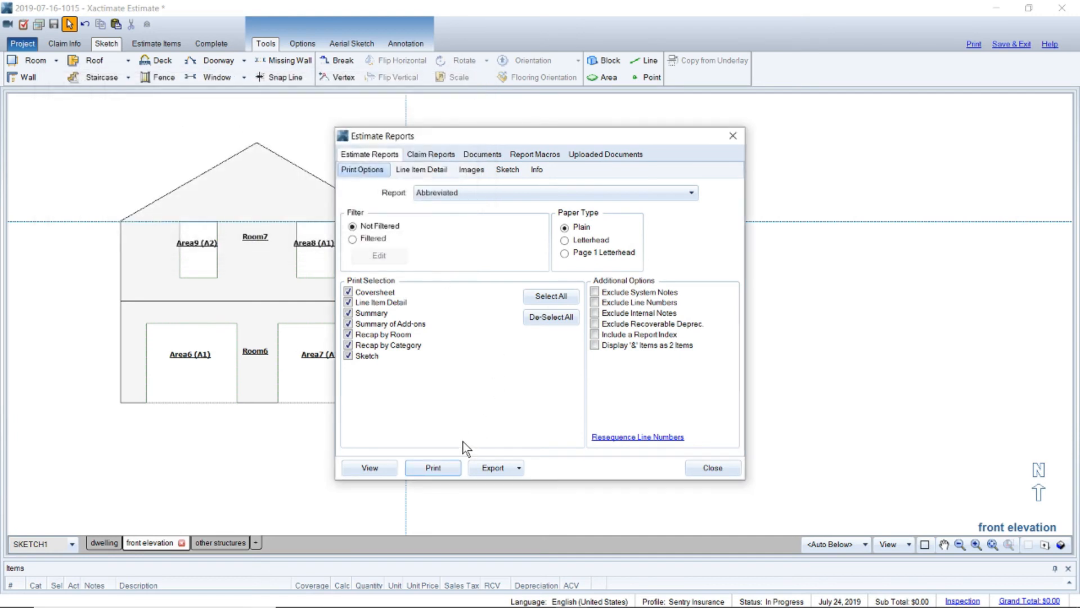
Step: Preview the Abbreviated estimate report and go through its pages to the front elevation sketch
left_click(368, 468)
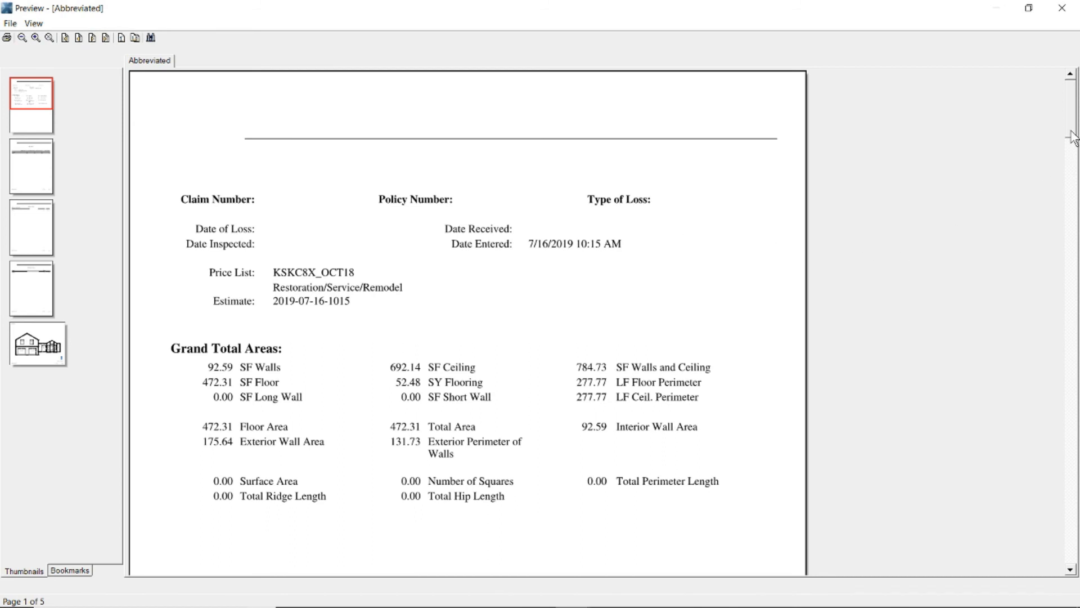
left_click_drag(1072, 137, 1074, 526)
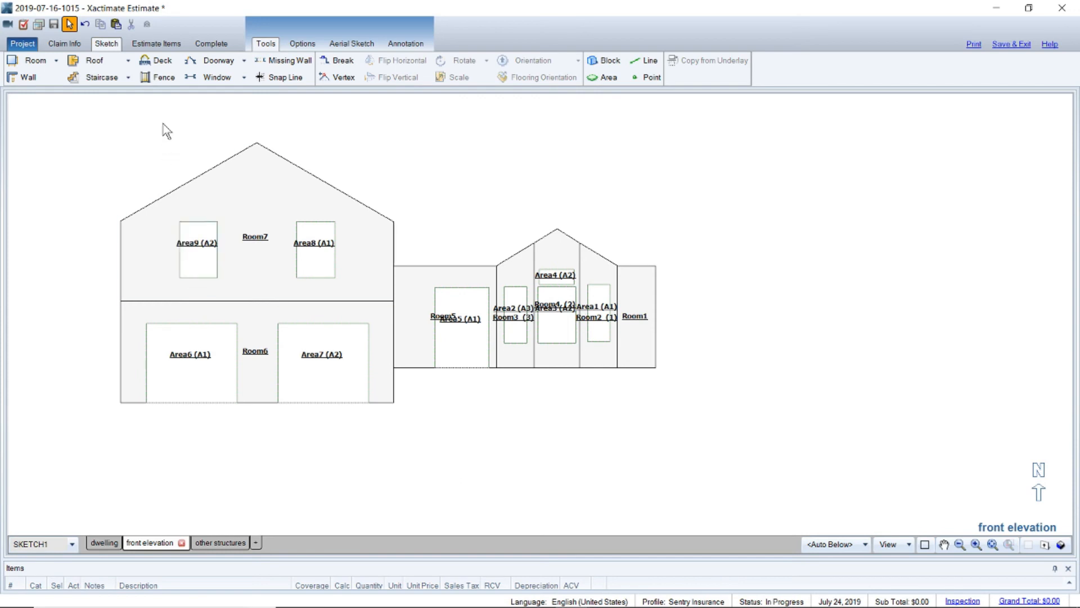
Step: Check the front elevation's room grouping in the estimate items, and make Room5 a subgroup of Room1 in the sketch
left_click(167, 45)
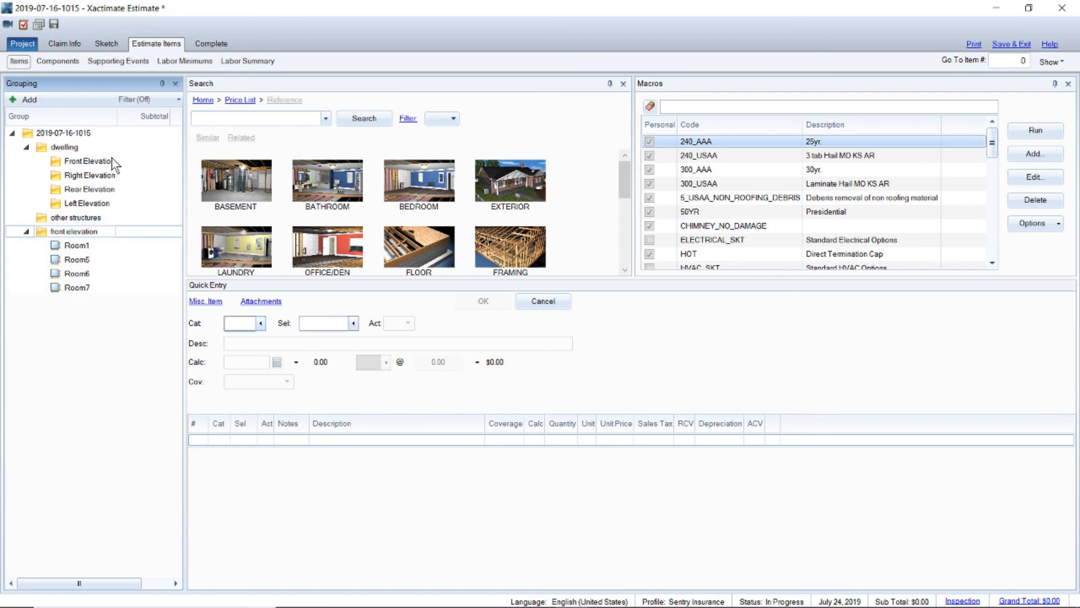
left_click(106, 43)
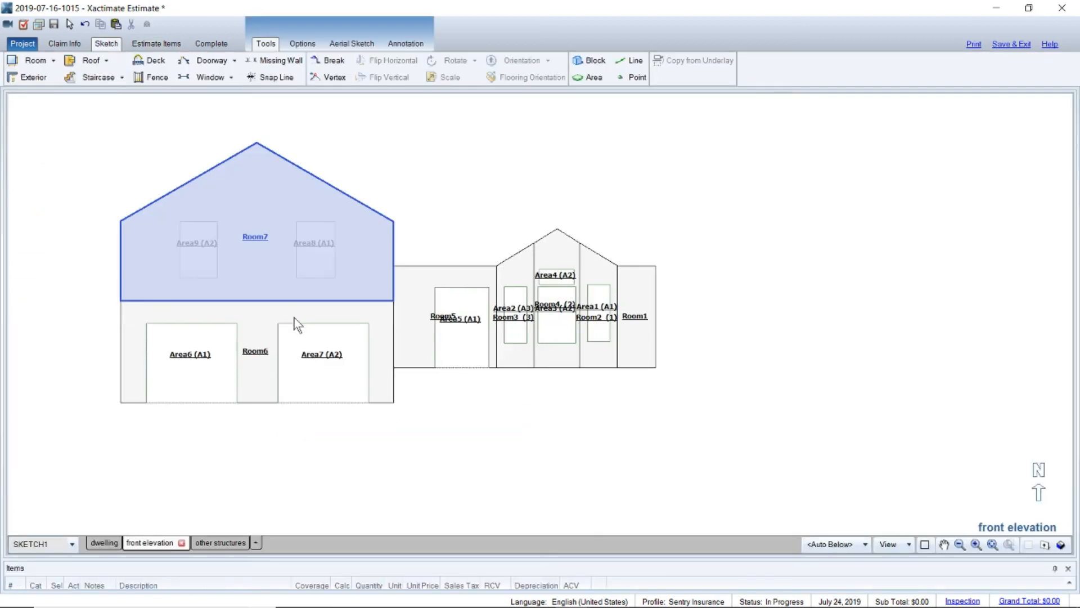
left_click(408, 349)
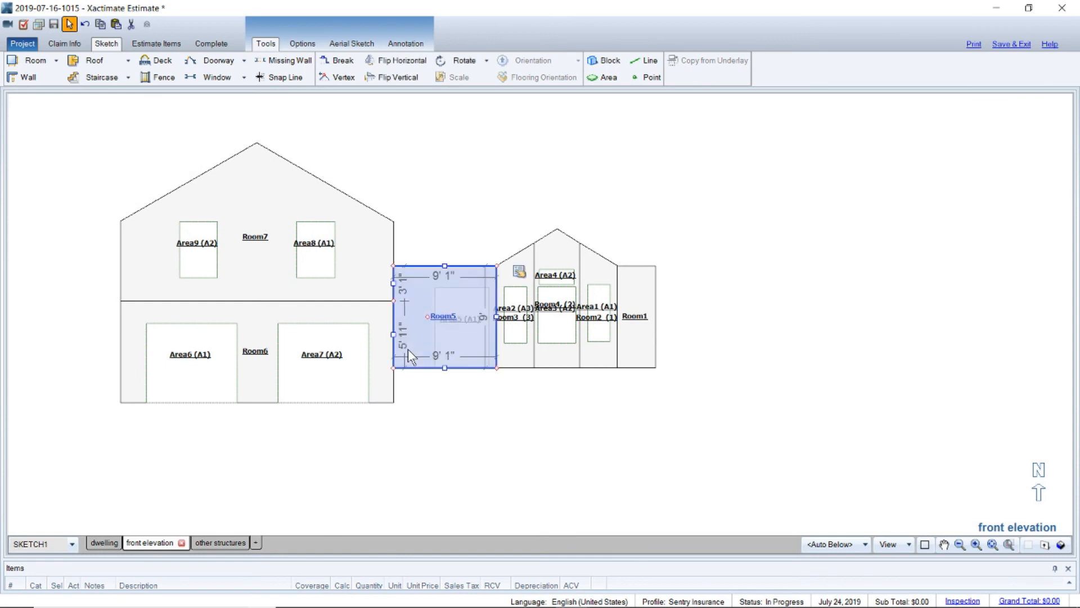
left_click(519, 272)
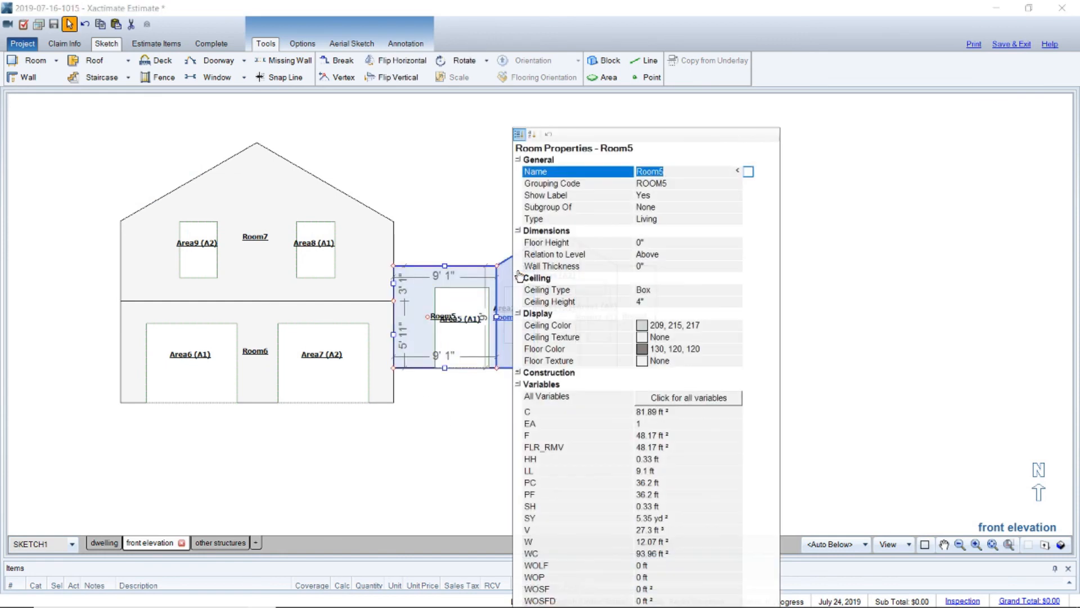
left_click(656, 205)
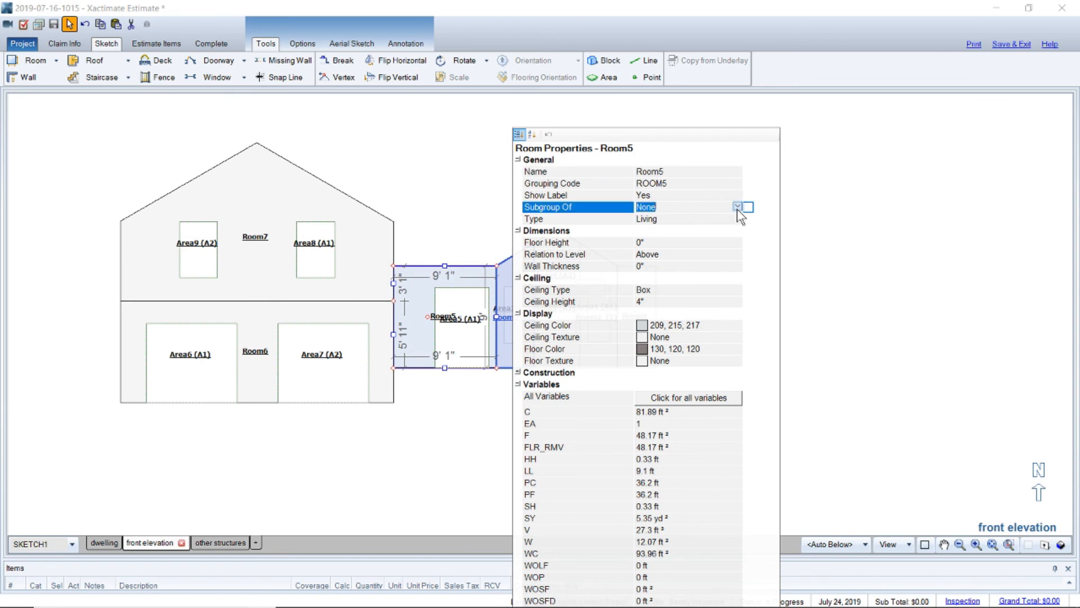
left_click(737, 207)
left_click(698, 228)
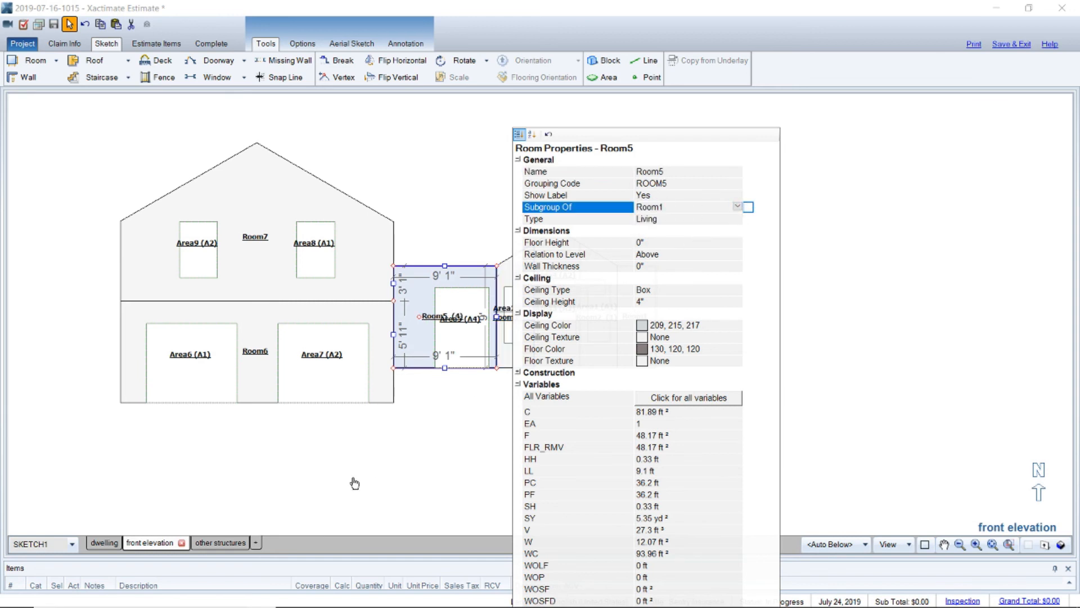
left_click(354, 479)
Step: Make the garage section Room6 a subgroup of Room1 in its room properties
left_click(267, 375)
left_click(262, 370)
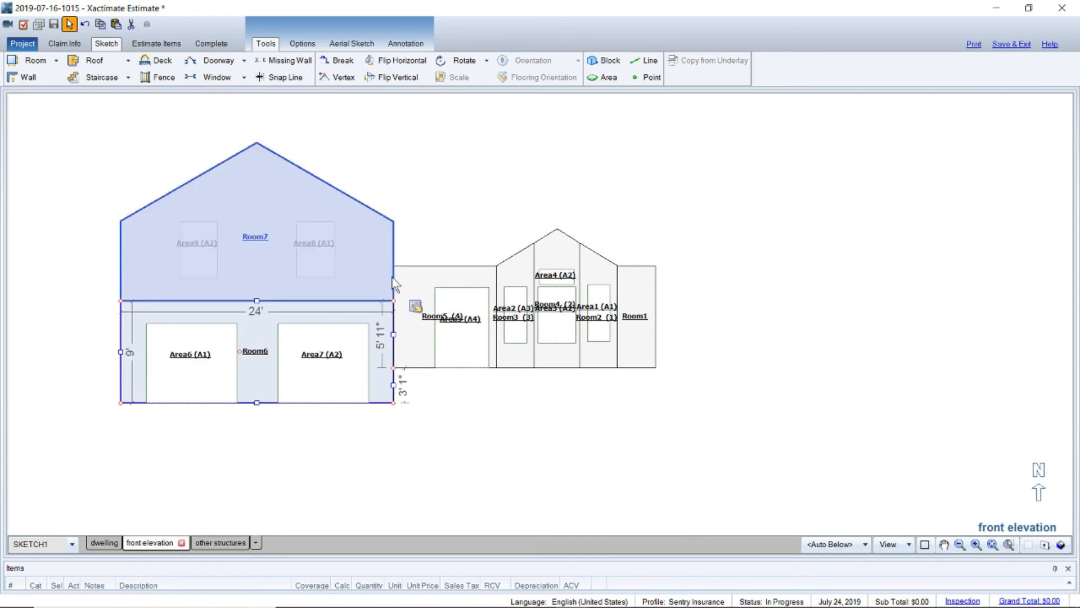
left_click(414, 307)
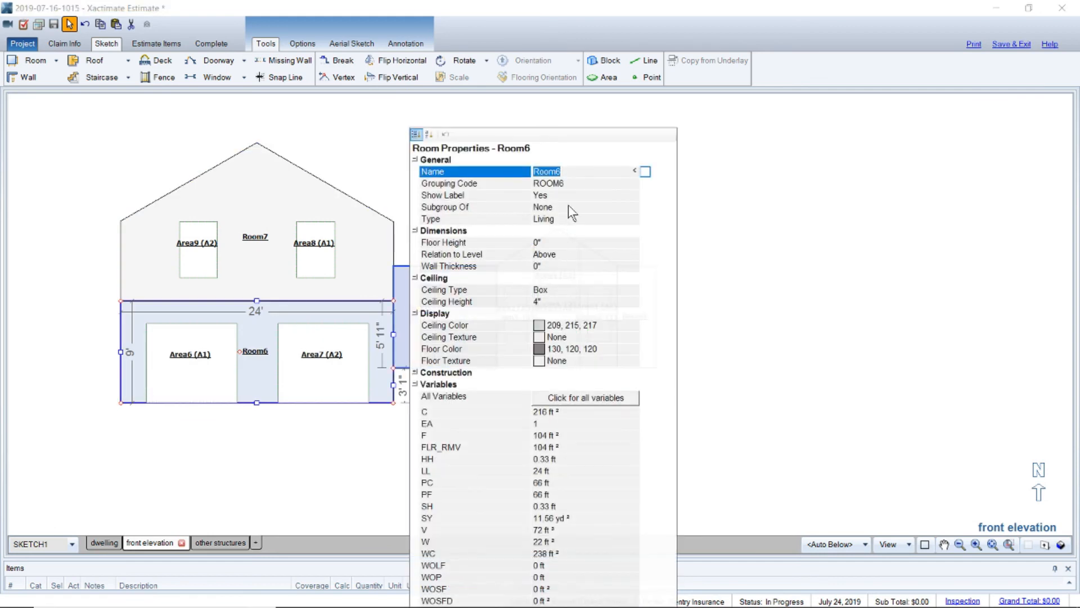
left_click(568, 206)
left_click(634, 207)
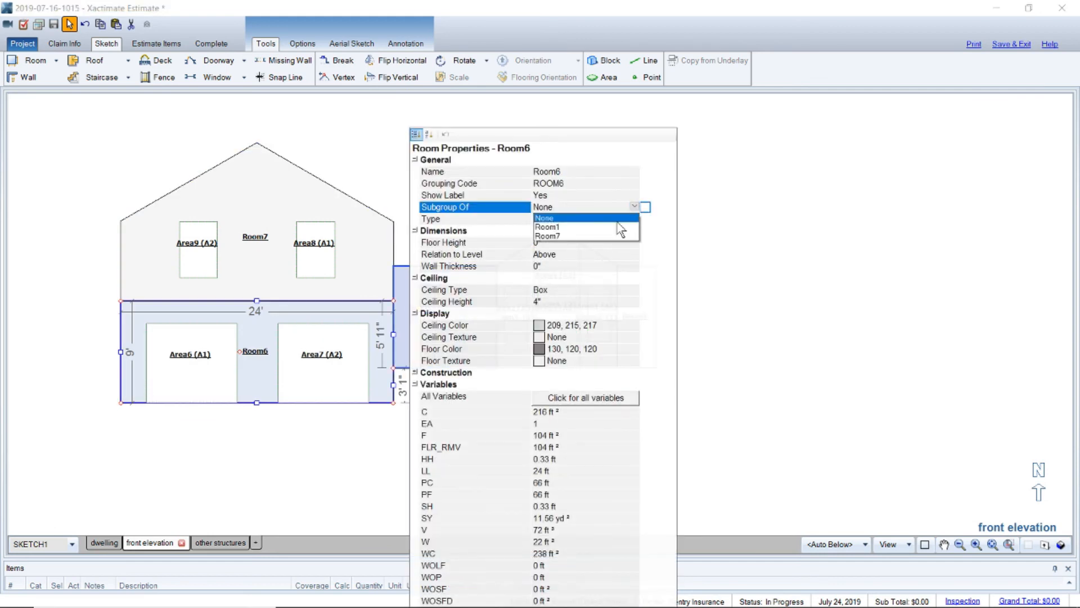
left_click(625, 227)
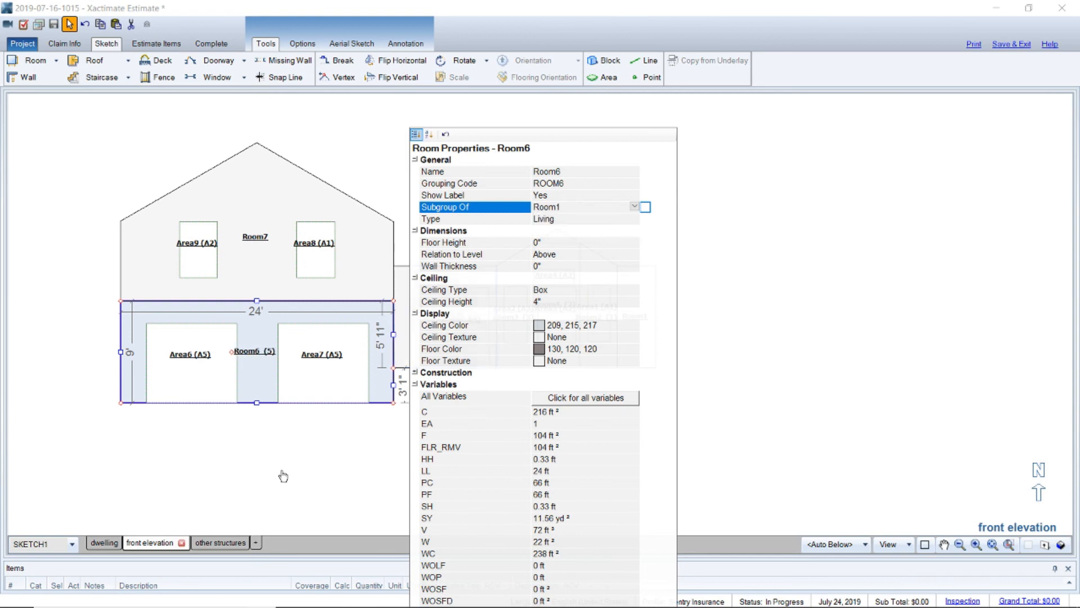
left_click(282, 476)
Step: Make the gabled section Room7 above the garage a subgroup of Room1 in its room properties
left_click(272, 252)
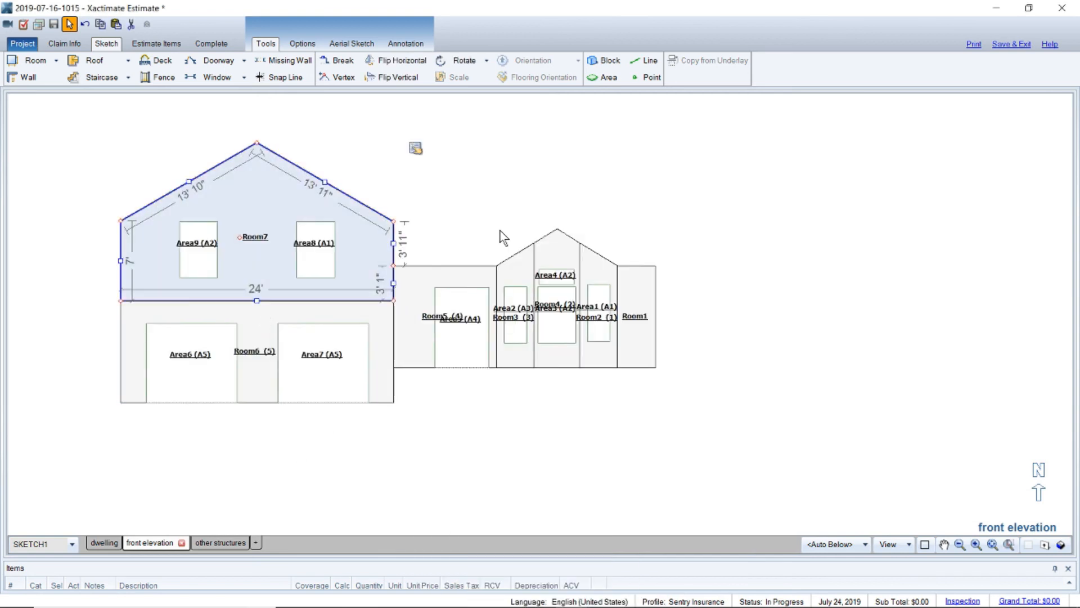
left_click(416, 148)
left_click(445, 168)
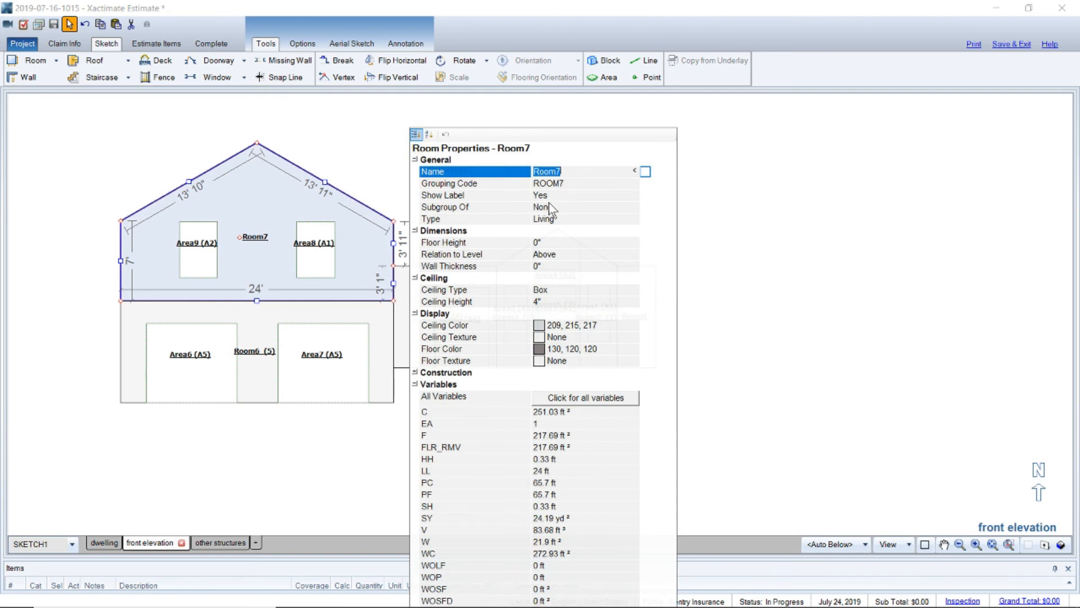
left_click(552, 209)
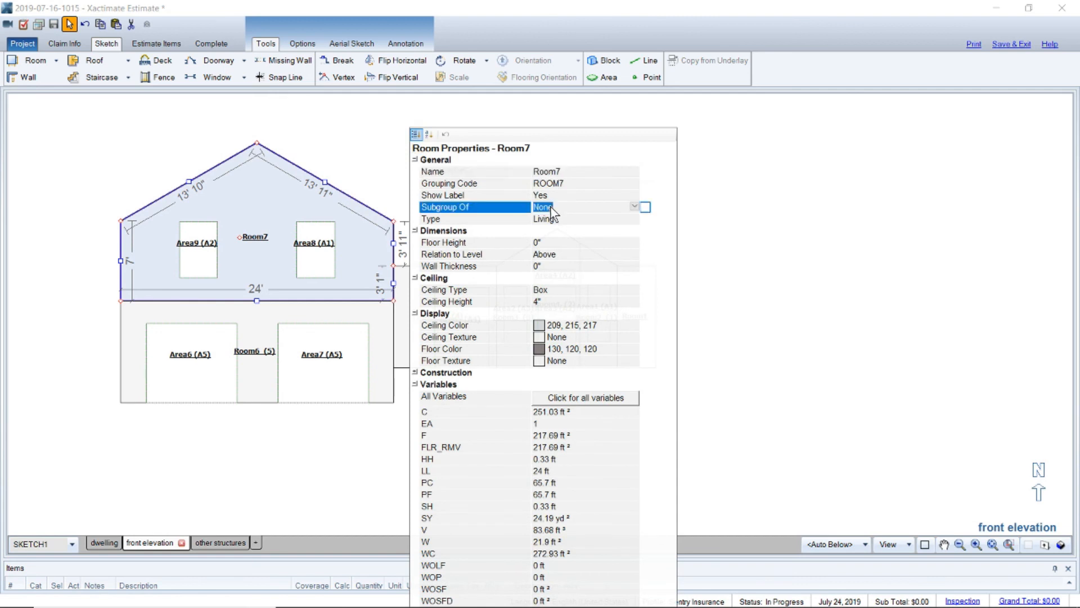
left_click(634, 207)
left_click(592, 228)
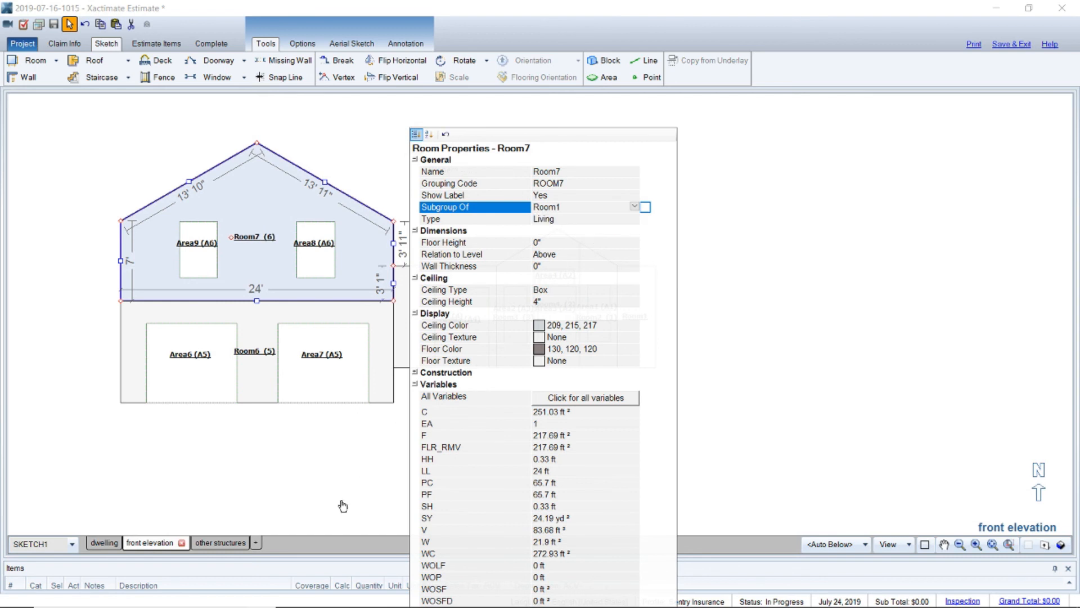
left_click(347, 500)
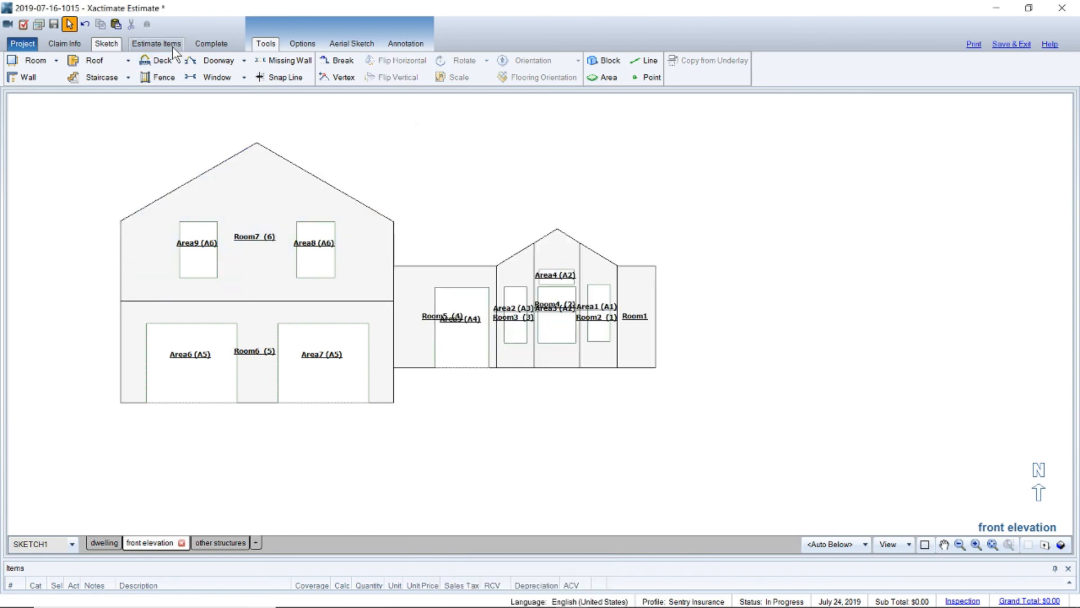
Step: Search the price list for "vinyl sid" and add the standard Siding - vinyl item to Room1 in the estimate items
left_click(156, 44)
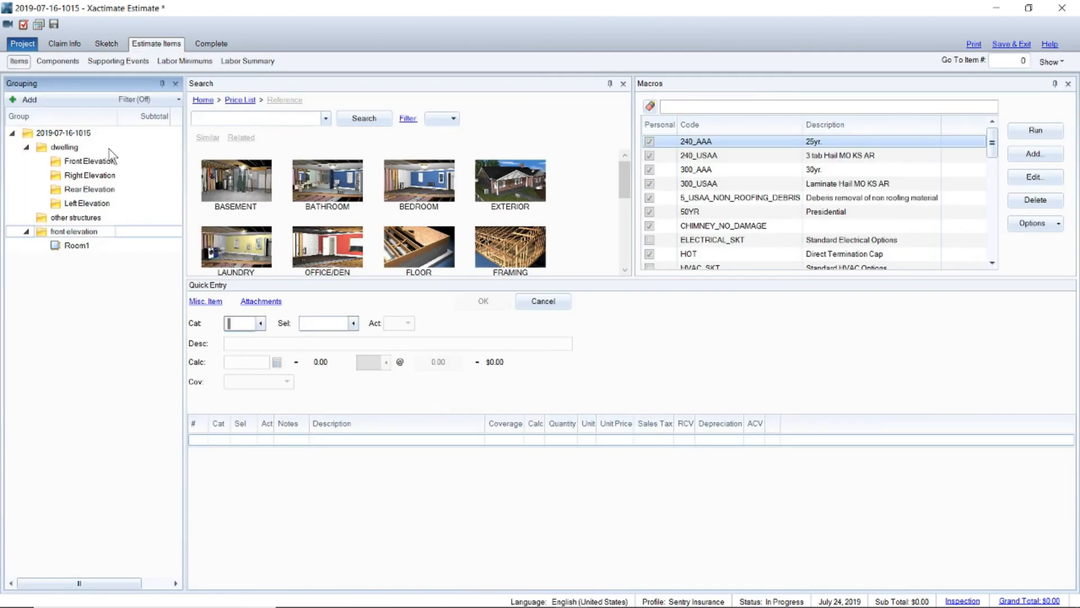
left_click(77, 245)
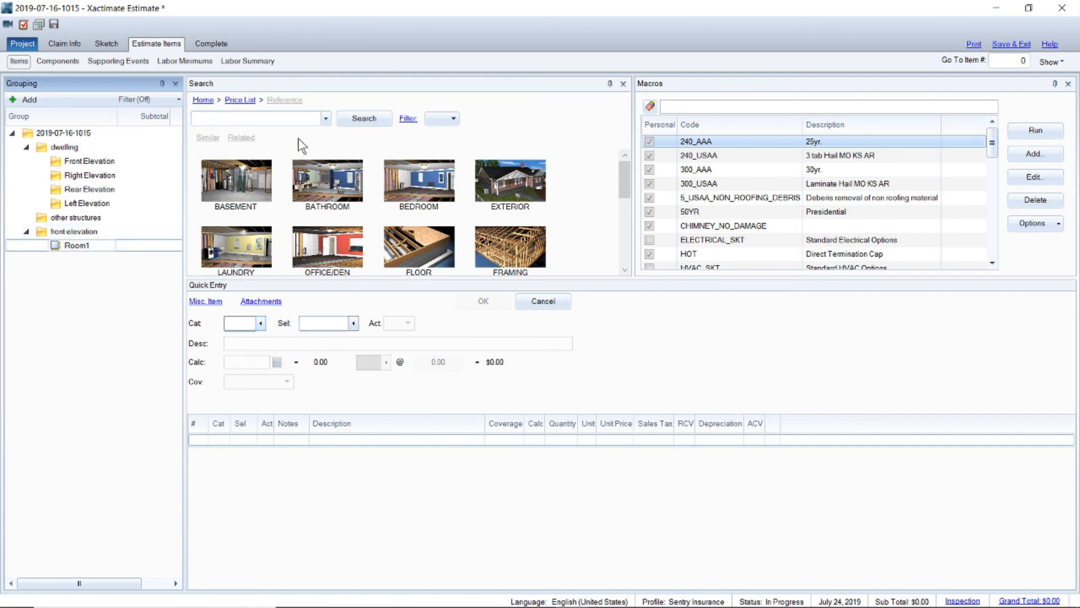
left_click(299, 119)
type("vin")
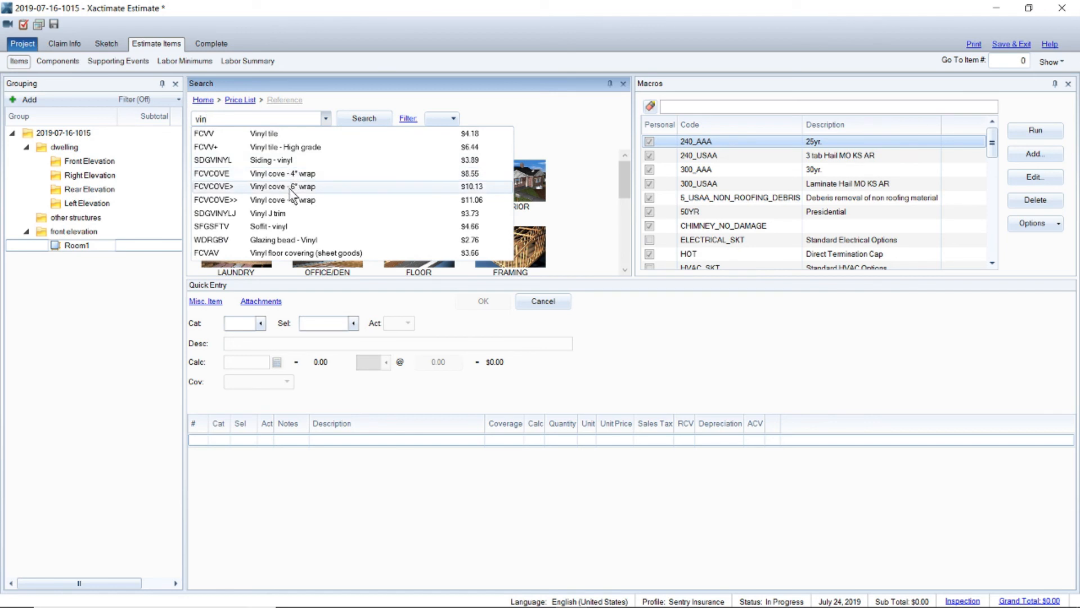
type("yl")
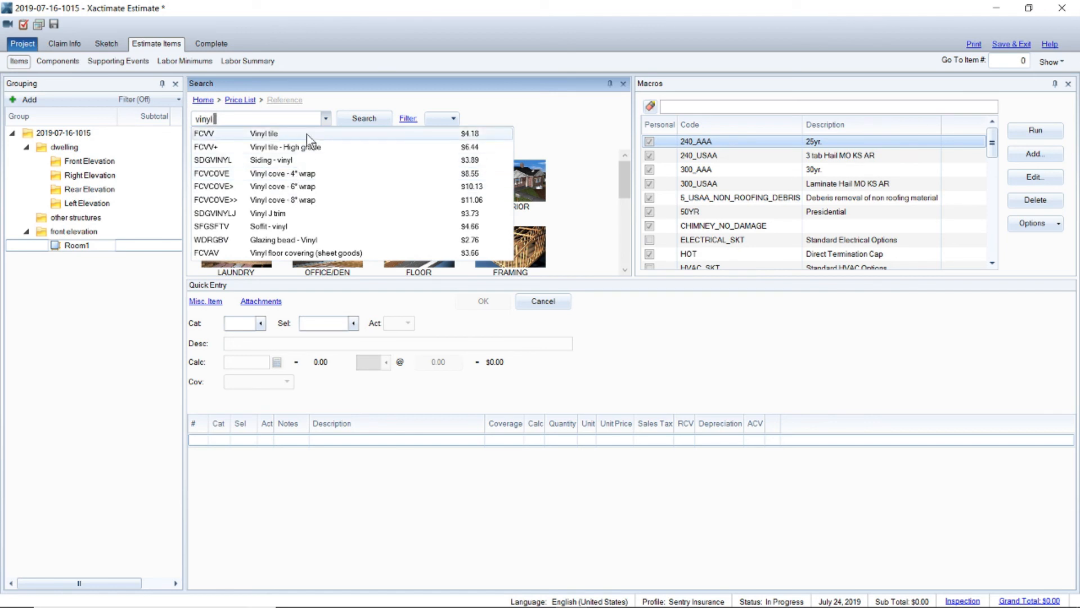
type(" sid")
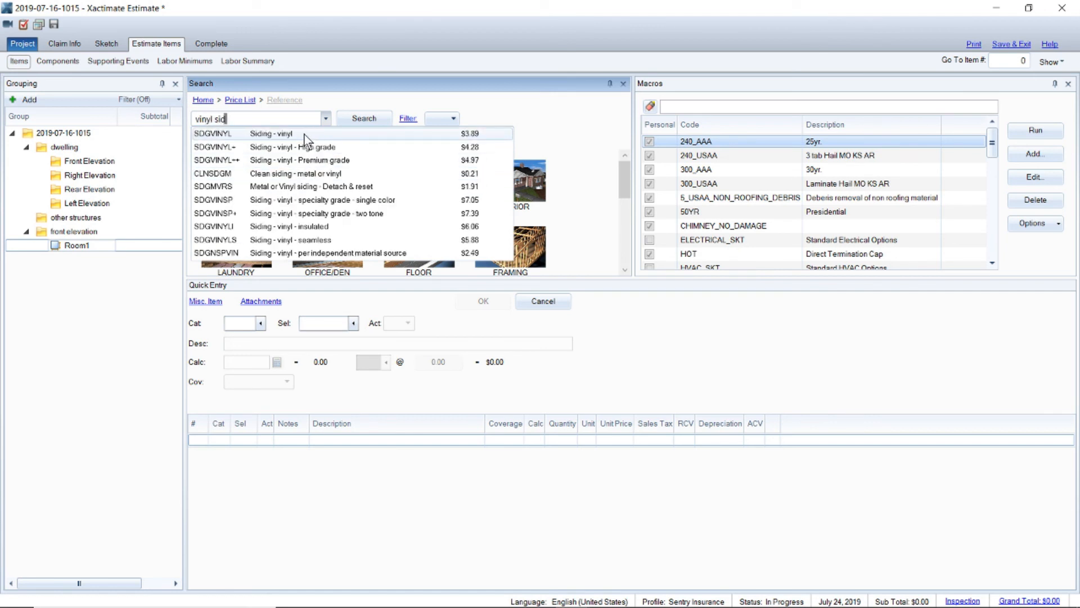
left_click(304, 135)
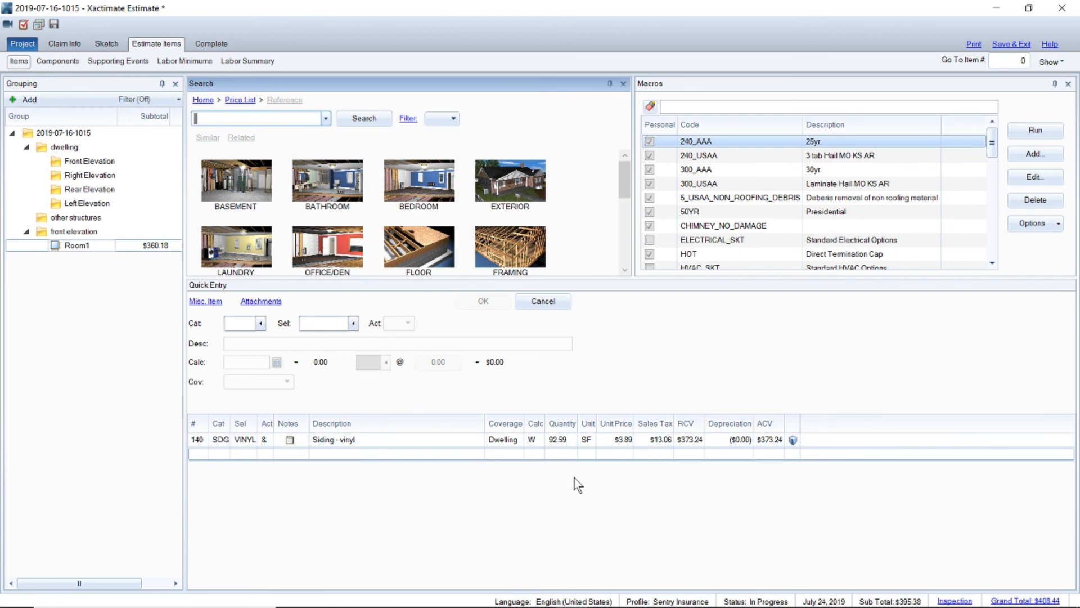
Step: Set the calculation of Room1's vinyl siding item to the floor area variable F
left_click(534, 442)
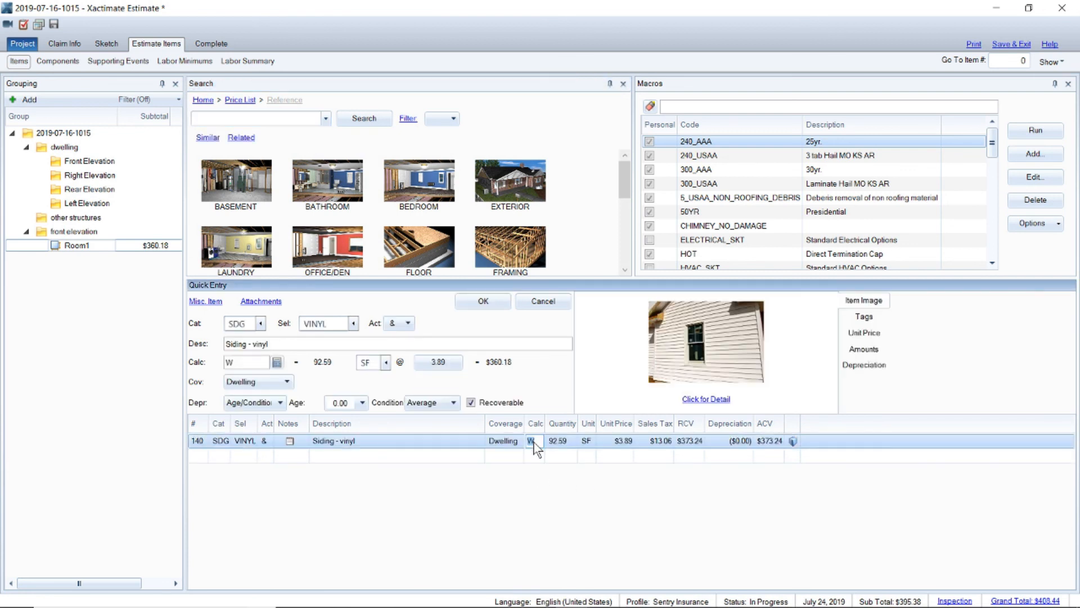
type("F")
key("Return")
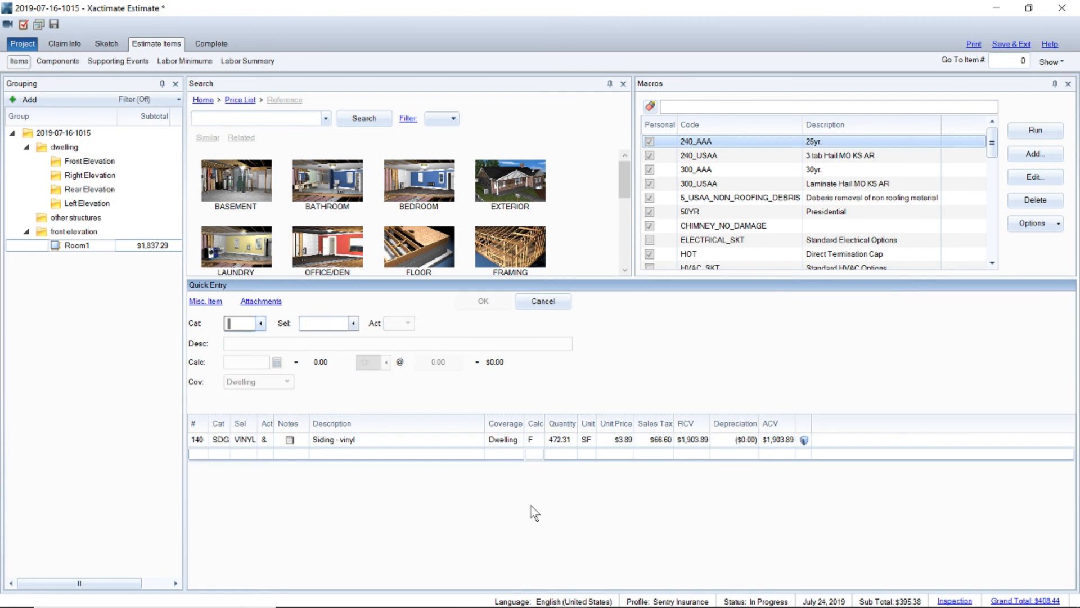